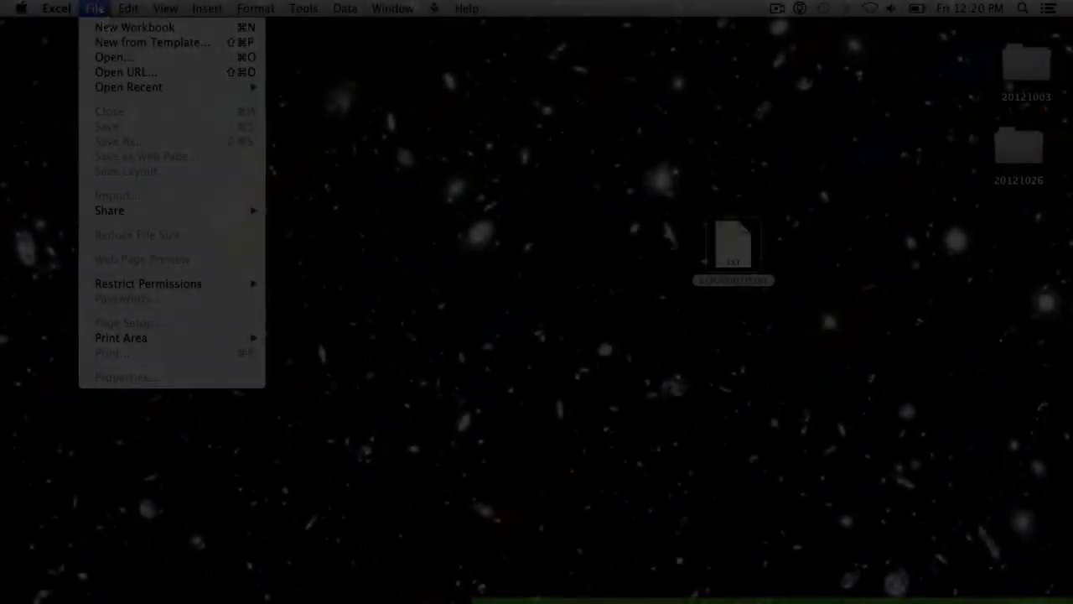
# Step: Import LOG00010.txt as comma-delimited text so its values split into columns A–D
pyautogui.click(109, 56)
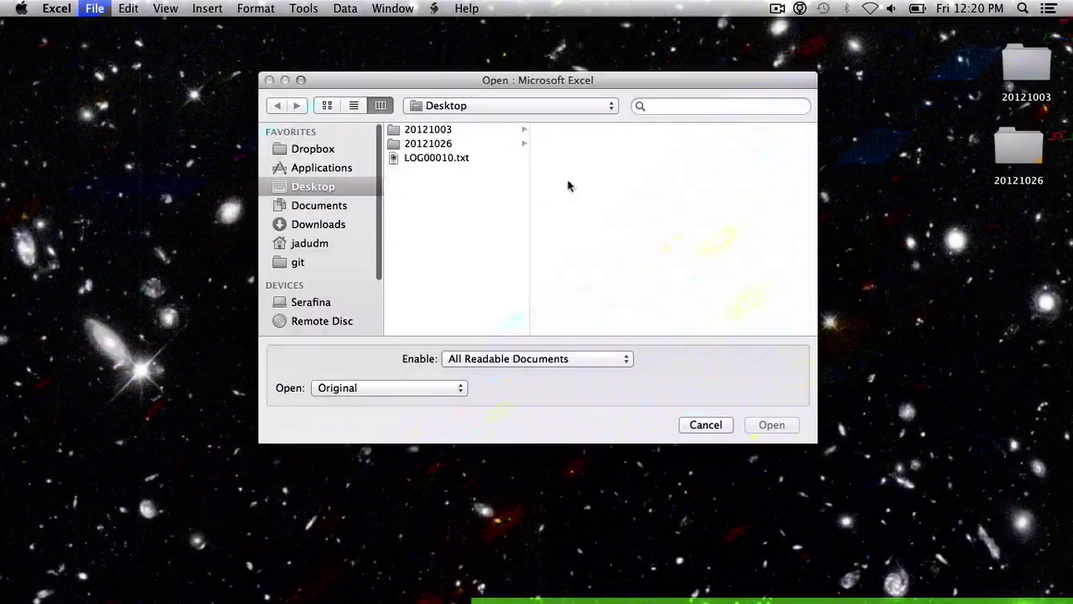
pyautogui.click(438, 159)
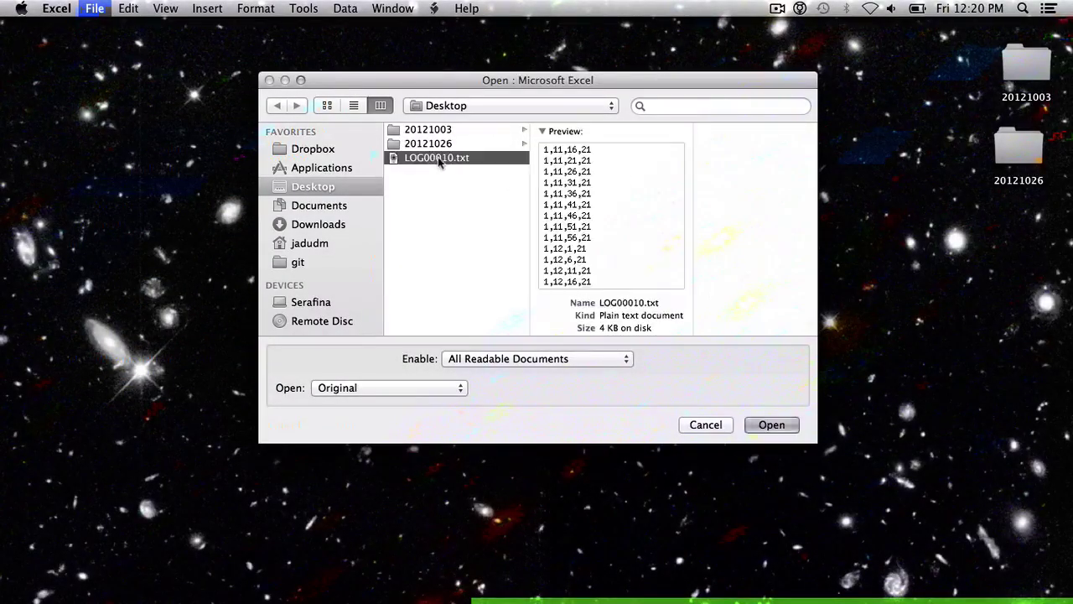
pyautogui.click(765, 423)
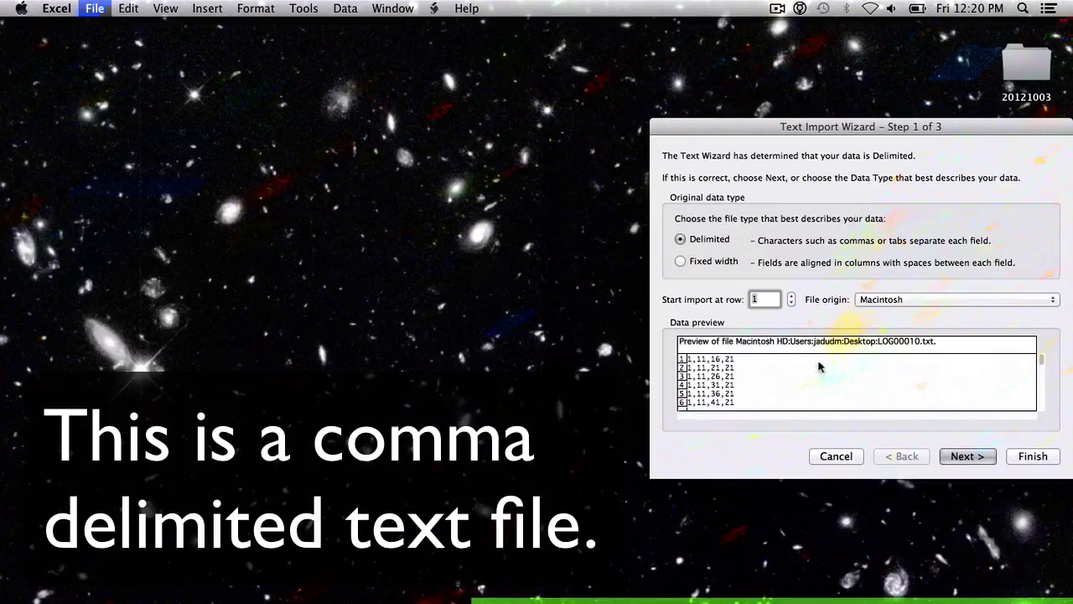
pyautogui.click(977, 458)
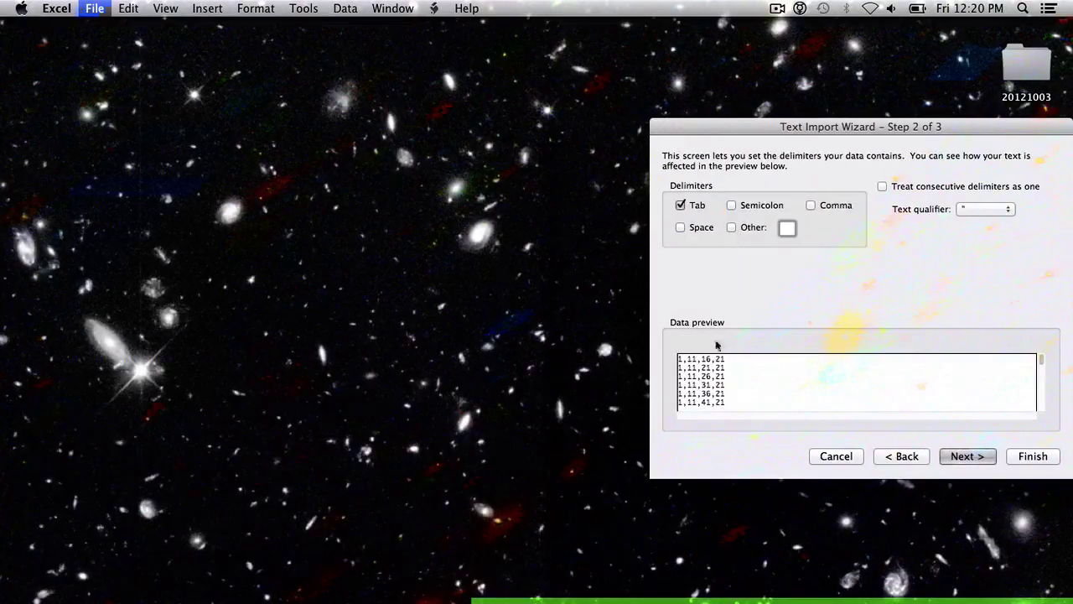
pyautogui.click(810, 207)
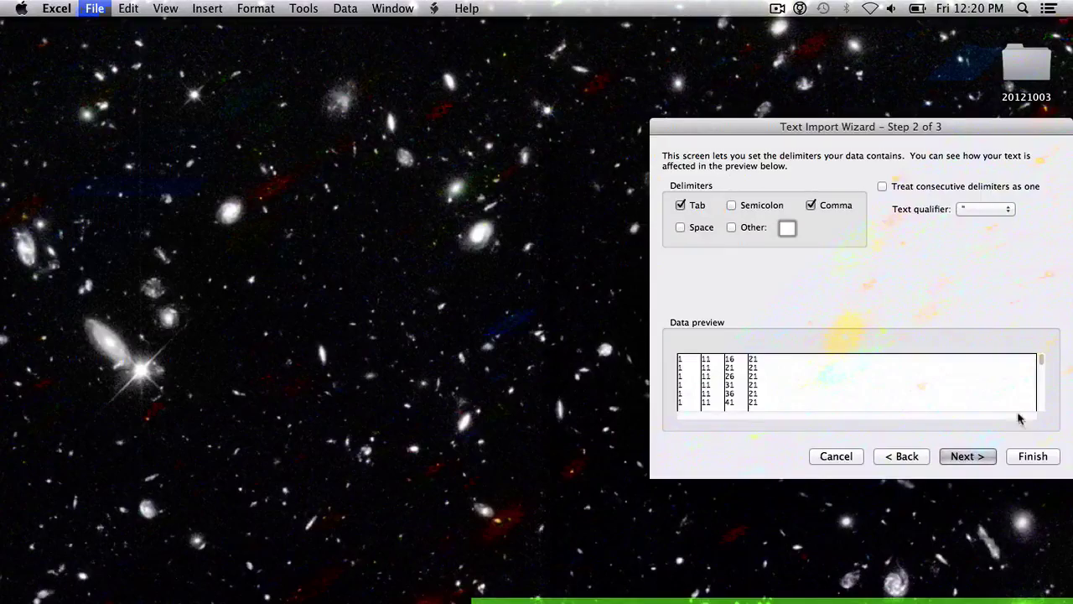
pyautogui.click(1033, 456)
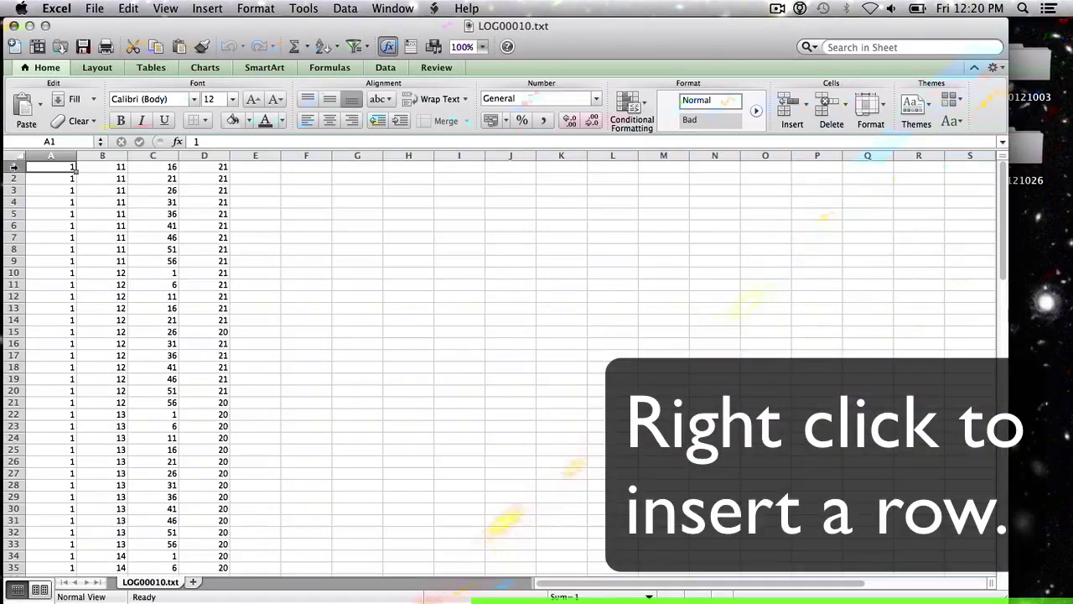
# Step: Insert a blank top row and enter the headers Day, Hour, Minutes and Temp in A1:D1
pyautogui.rightClick(14, 167)
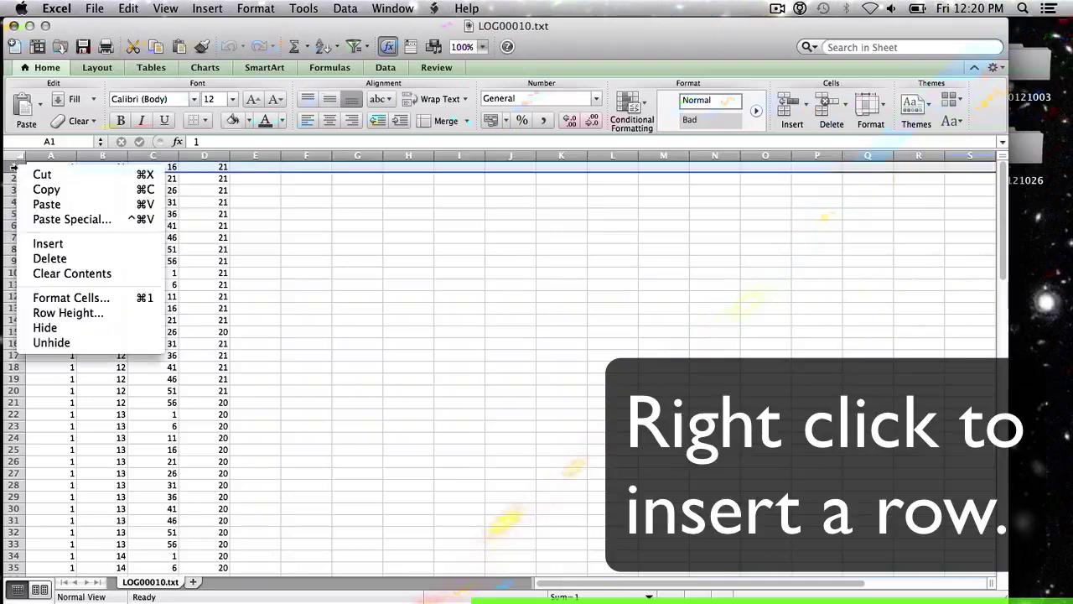
pyautogui.click(60, 243)
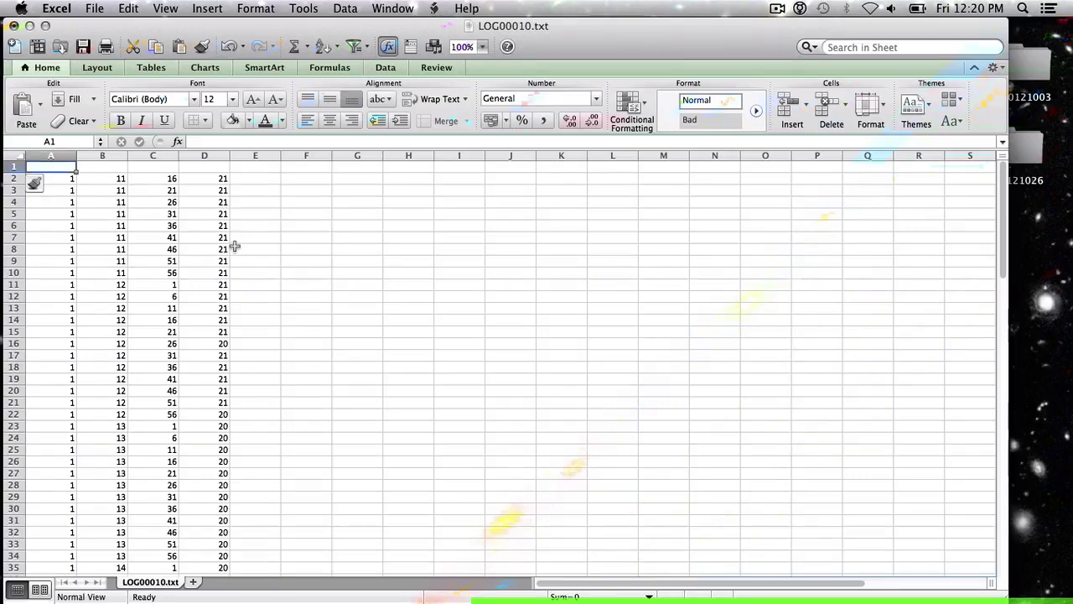
pyautogui.write('Day')
pyautogui.press('Tab')
pyautogui.write('Hour')
pyautogui.press('Tab')
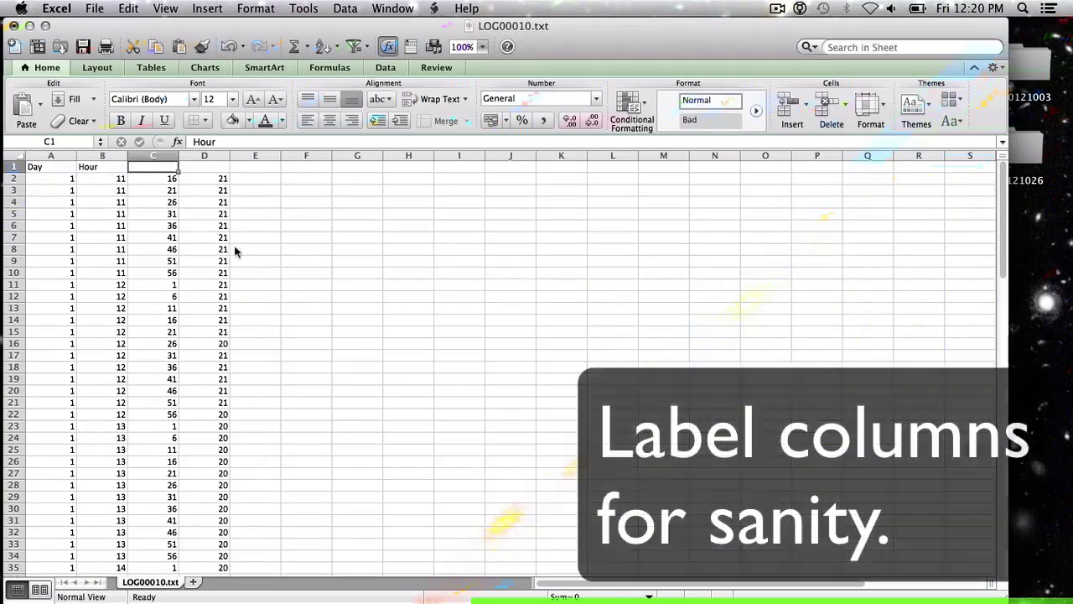
pyautogui.write('Minutes')
pyautogui.press('Tab')
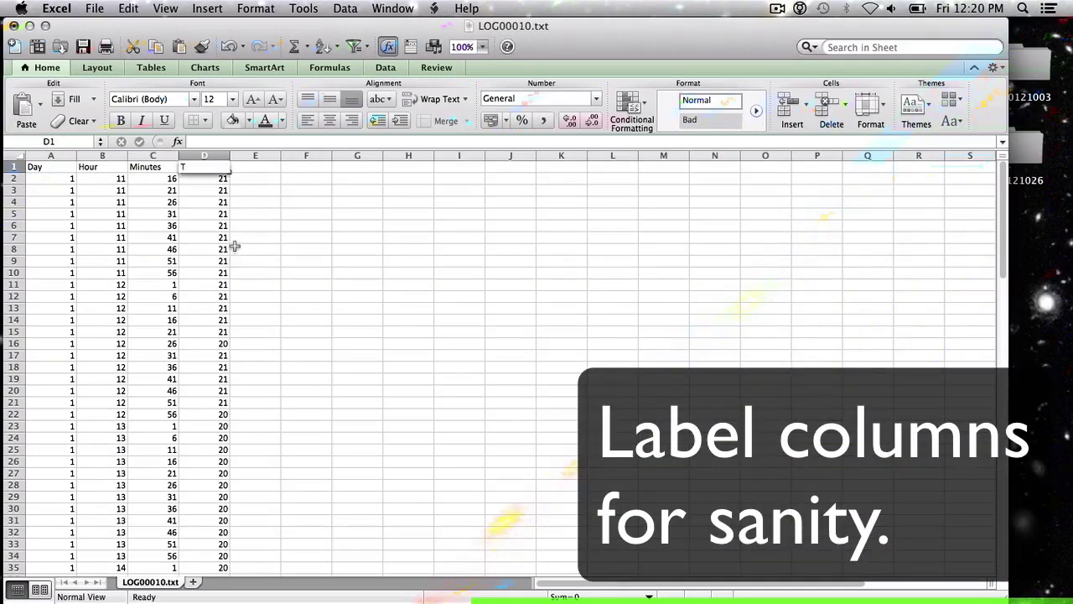
pyautogui.write('emp')
pyautogui.press('Return')
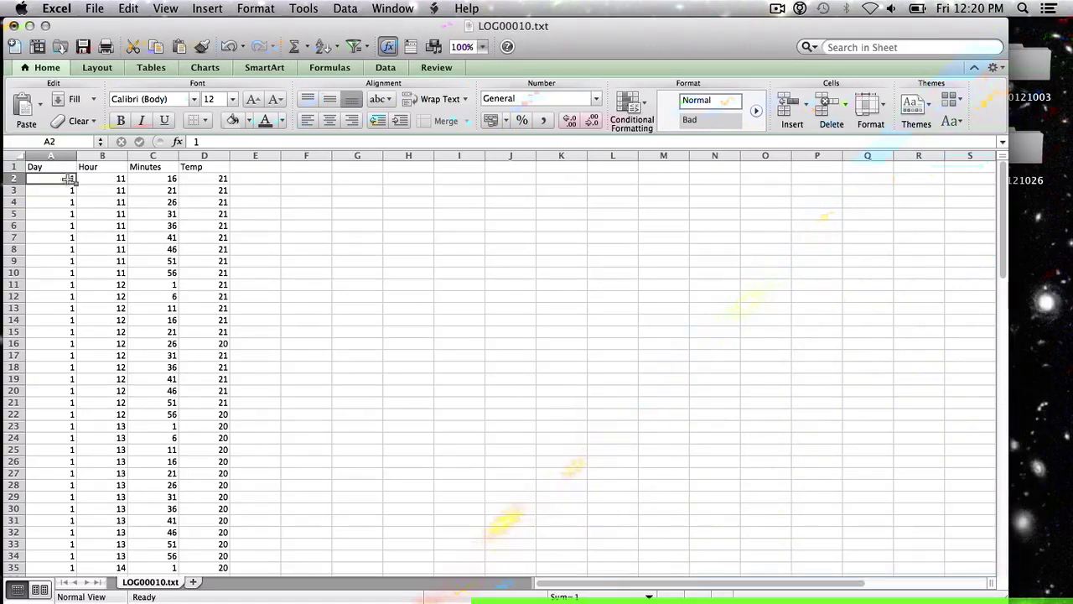
pyautogui.scroll(-5, 60, 178)
pyautogui.scroll(-3, 60, 179)
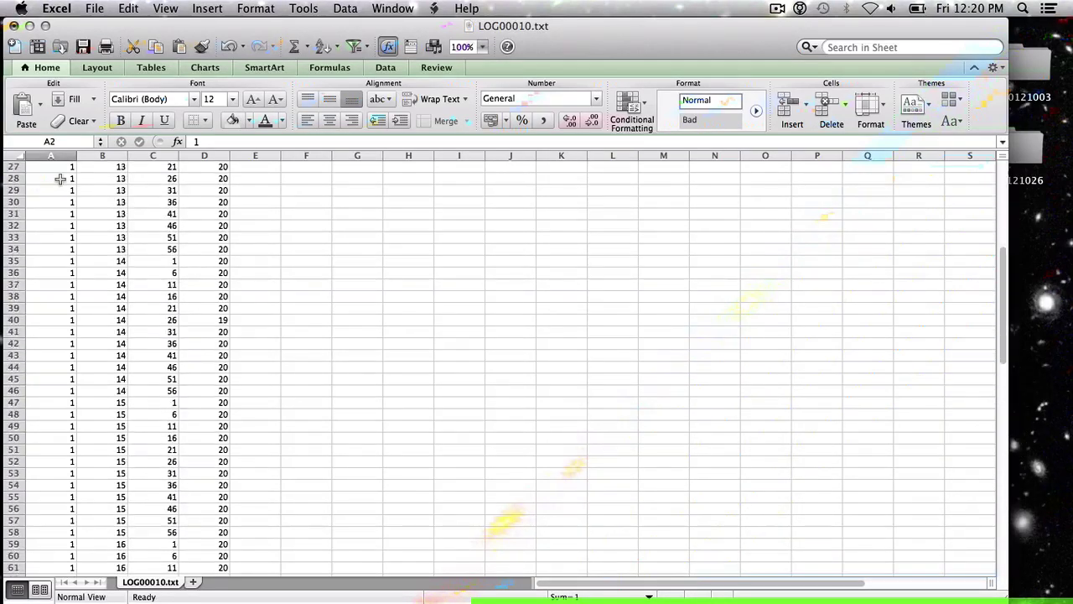
pyautogui.scroll(8, 60, 178)
# Step: Insert a blank column before Minutes and head it 'Hours Fixed'
pyautogui.click(110, 178)
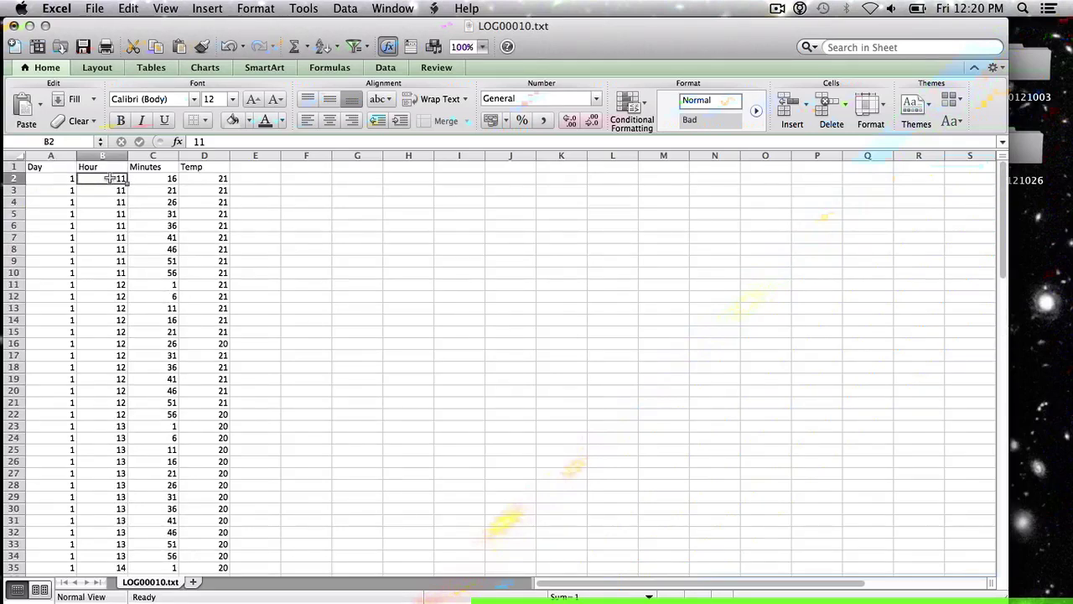
pyautogui.click(151, 156)
pyautogui.rightClick(152, 157)
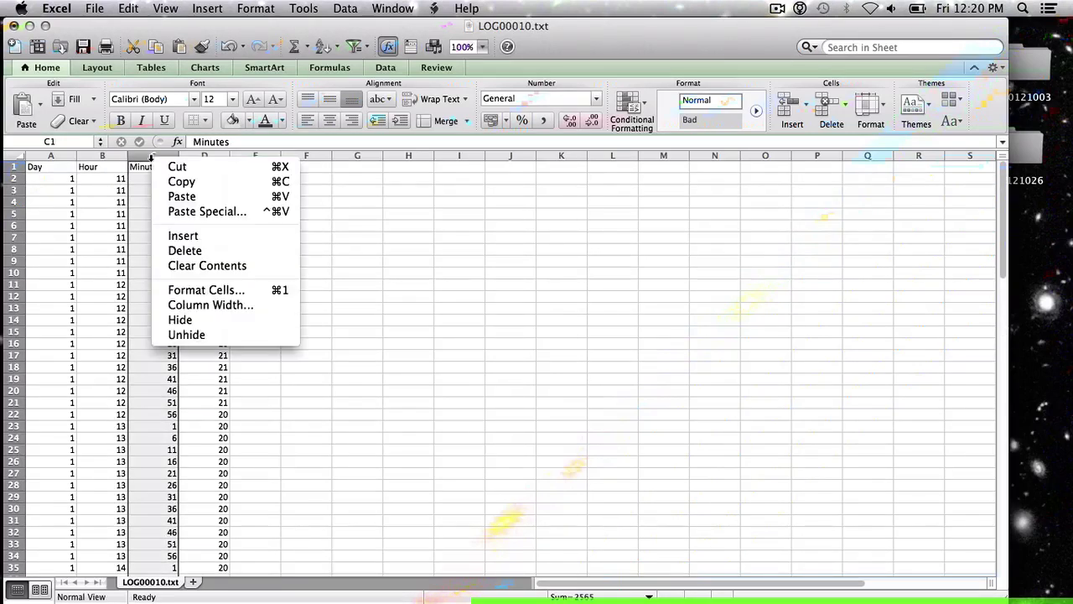
pyautogui.click(184, 236)
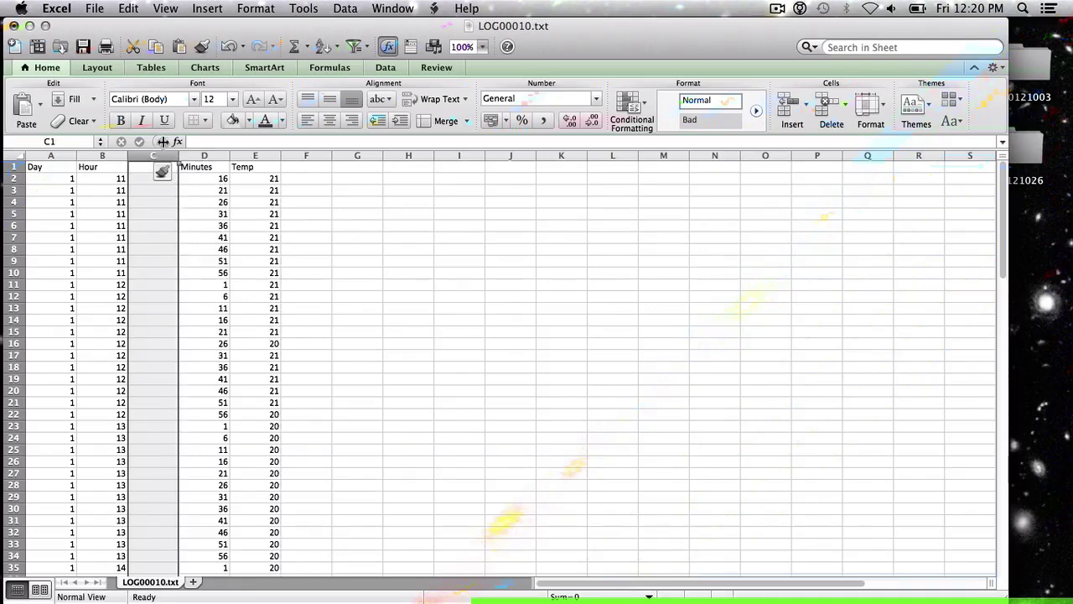
pyautogui.click(147, 169)
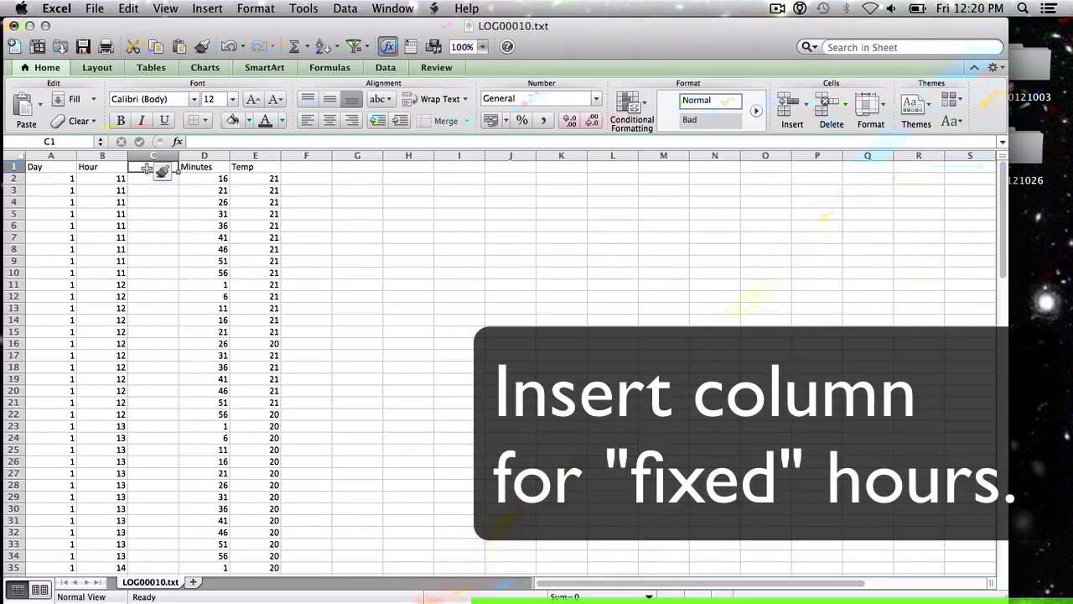
pyautogui.write('Hours Fixed')
pyautogui.press('Return')
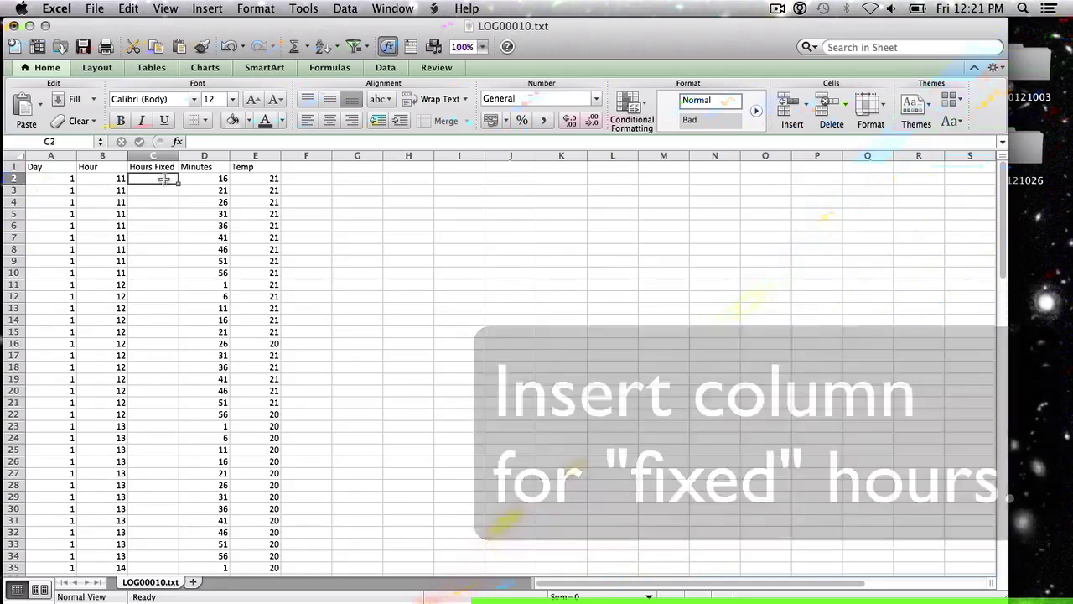
pyautogui.click(135, 168)
pyautogui.write('Hours F')
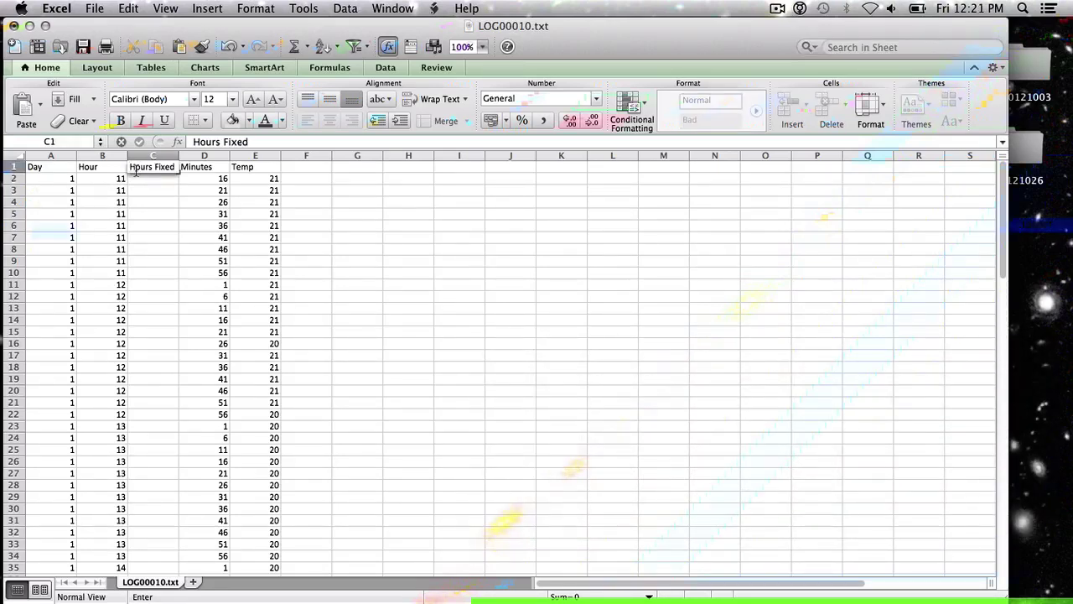
pyautogui.press('Return')
# Step: Enter =B2+12 in C2 and fill it down column C to row 91
pyautogui.write('=')
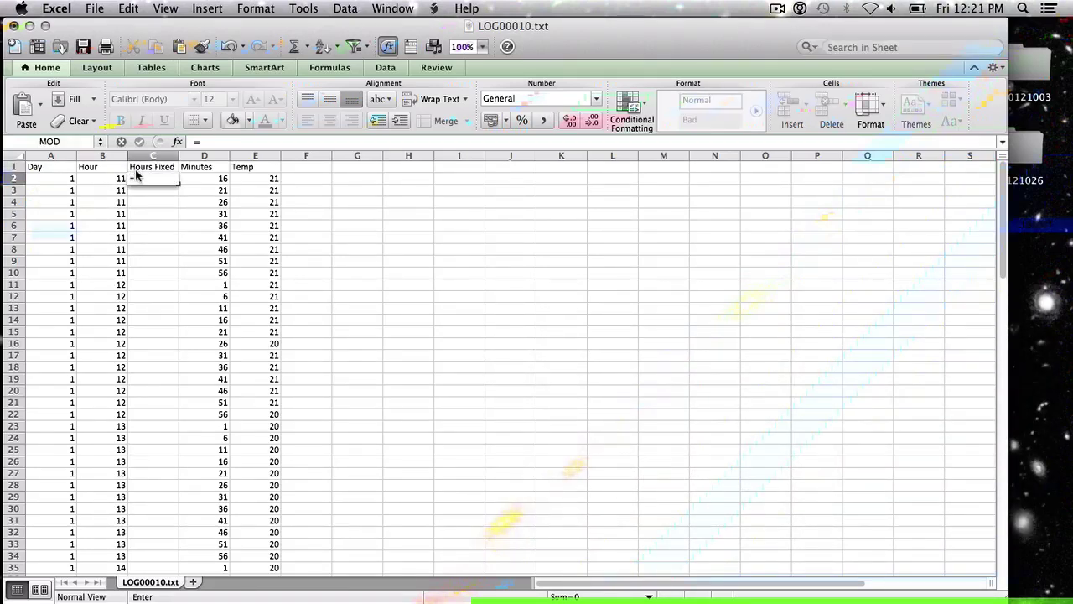
pyautogui.write('B2+12')
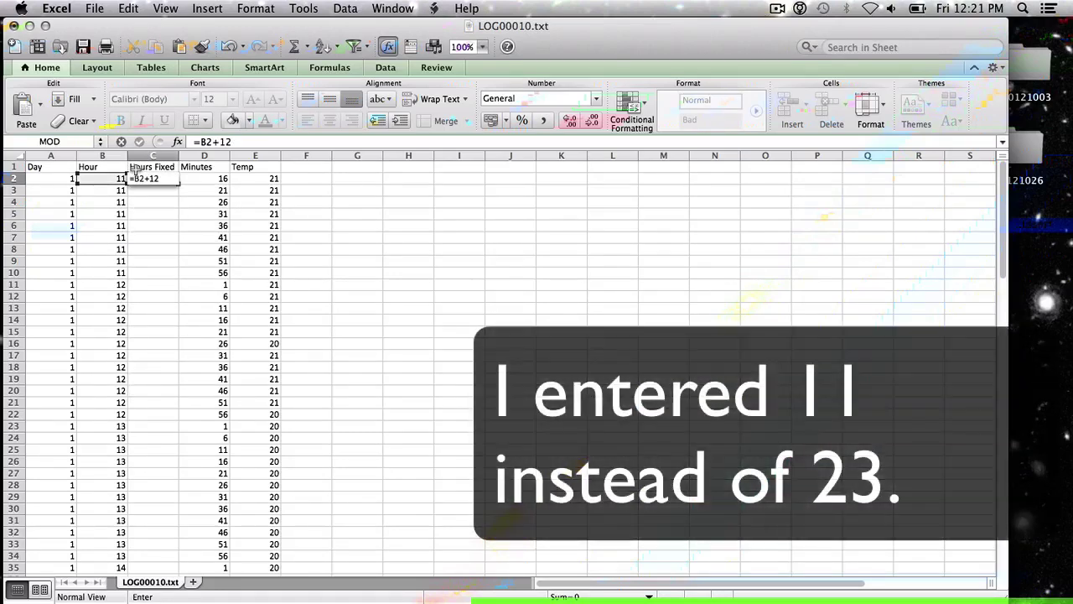
pyautogui.press('Return')
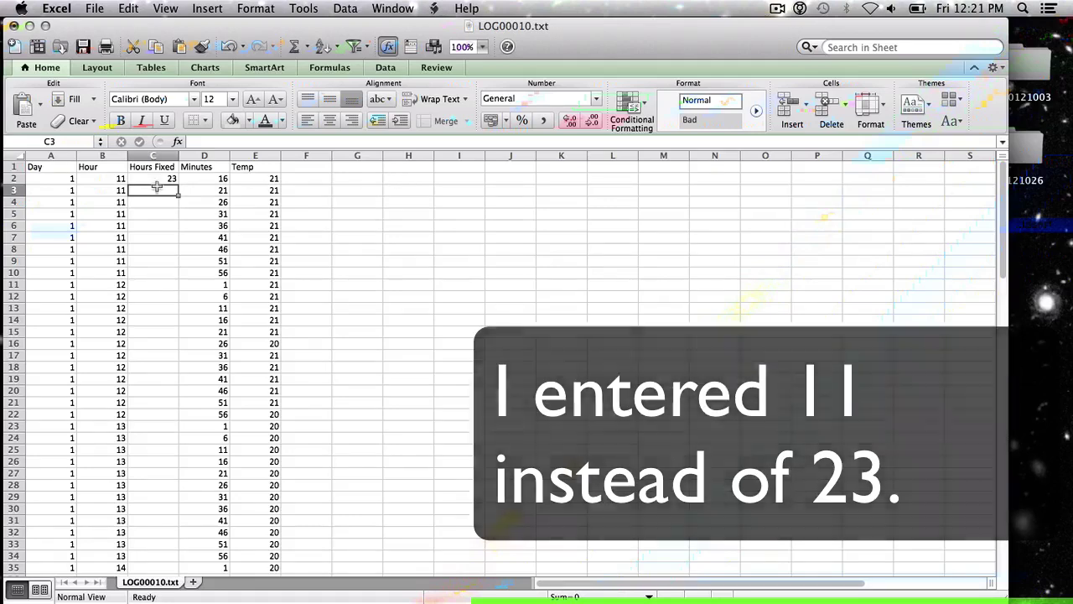
pyautogui.click(168, 179)
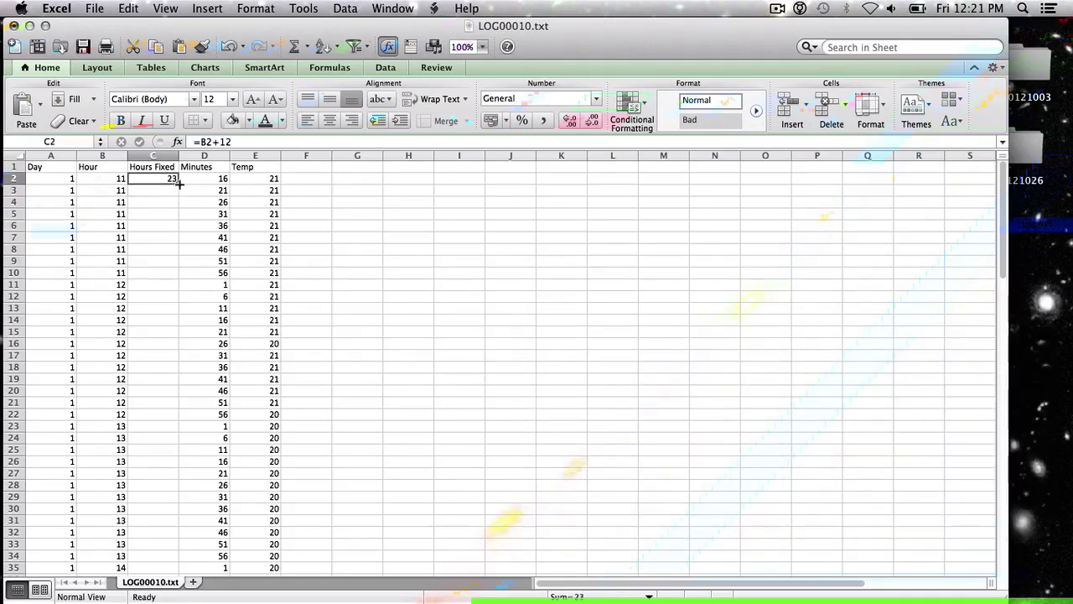
pyautogui.moveTo(178, 184); pyautogui.dragTo(173, 596)
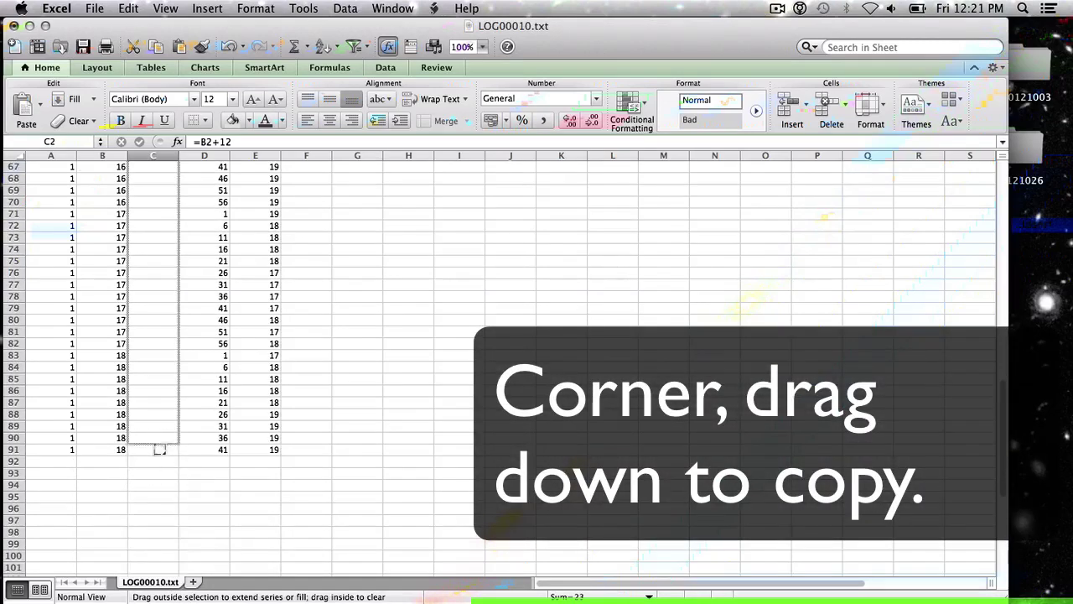
pyautogui.moveTo(174, 596); pyautogui.dragTo(163, 457)
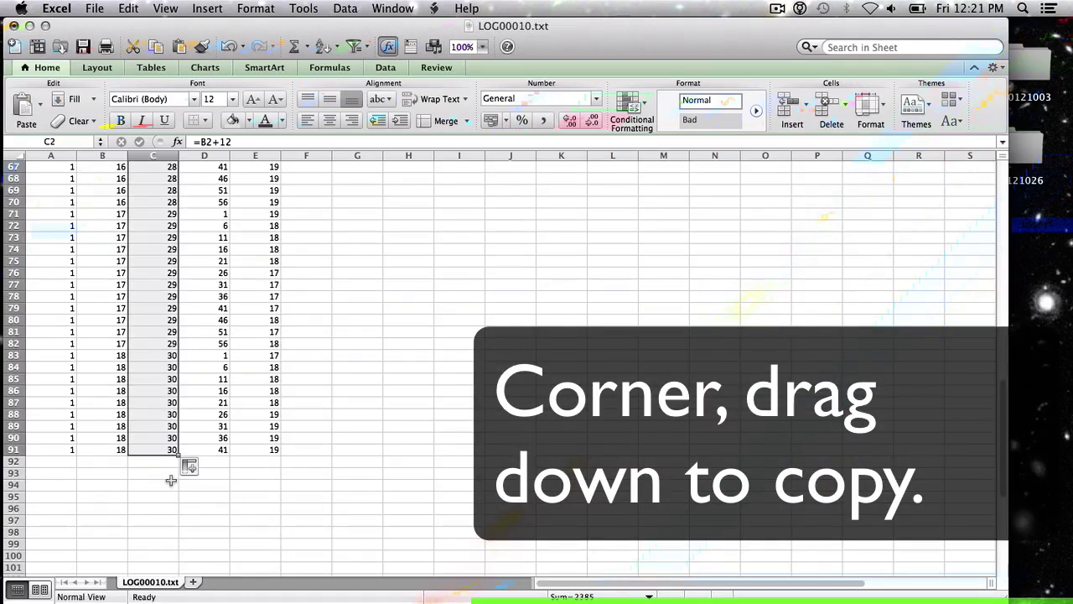
pyautogui.click(170, 479)
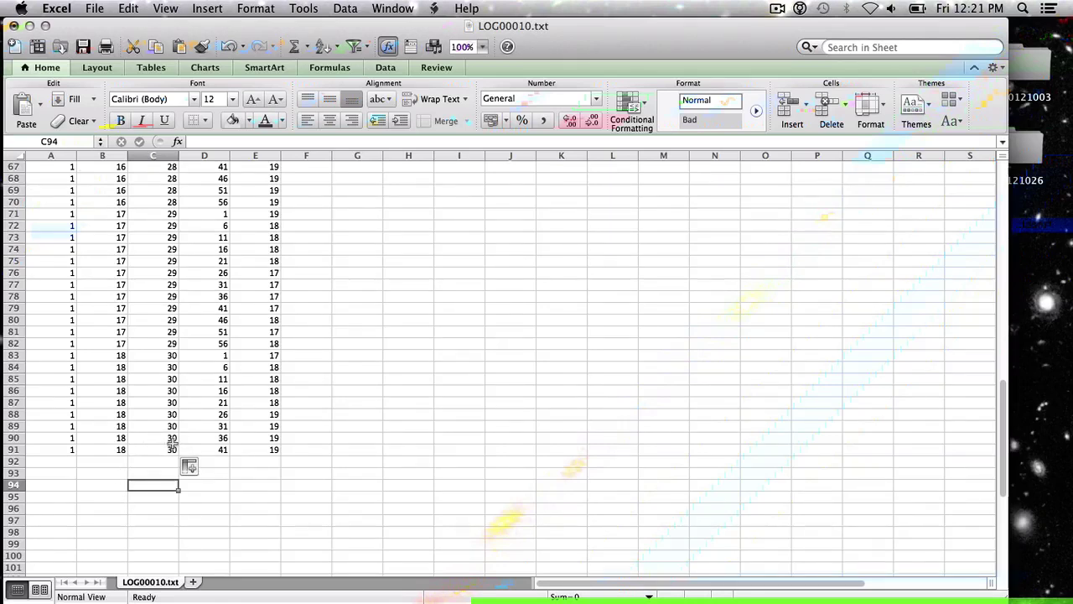
pyautogui.scroll(20, 172, 441)
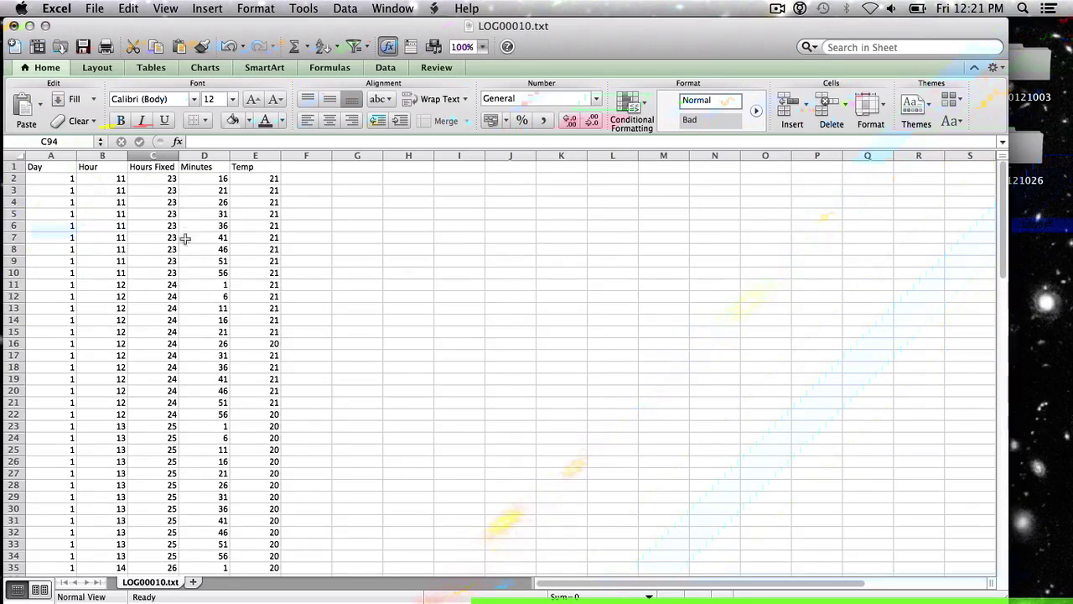
# Step: Enter the numbers 0 through 10 down column H starting at H2
pyautogui.click(400, 178)
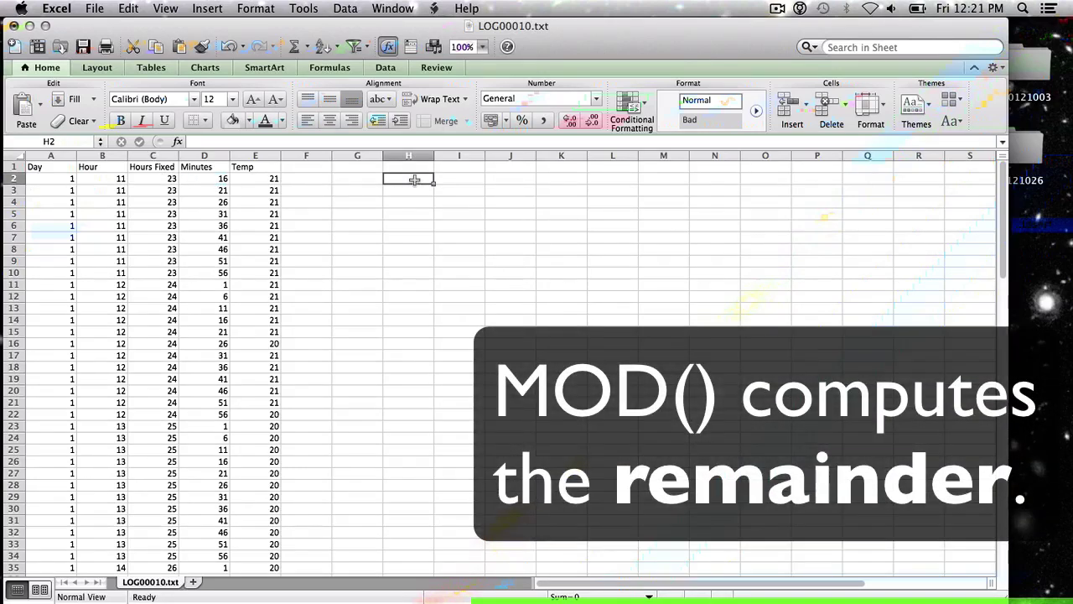
pyautogui.write('0')
pyautogui.press('Return')
pyautogui.press('1')
pyautogui.press('Return')
pyautogui.press('2')
pyautogui.press('Return')
pyautogui.press('3')
pyautogui.press('Return')
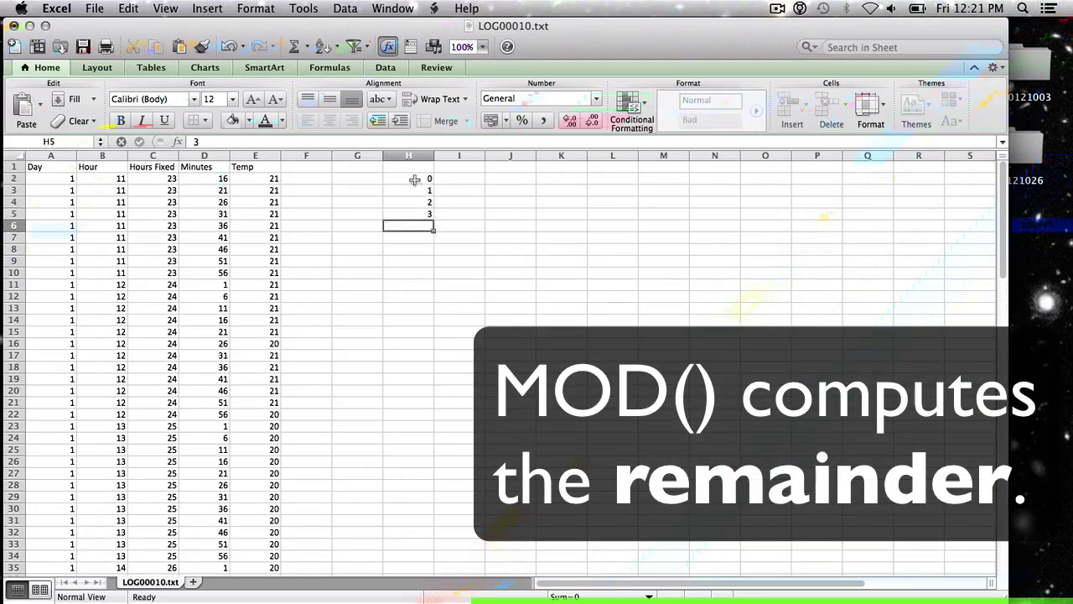
pyautogui.press('4')
pyautogui.press('Return')
pyautogui.write('5')
pyautogui.press('Return')
pyautogui.press('6')
pyautogui.press('Return')
pyautogui.press('7')
pyautogui.press('Return')
pyautogui.press('8')
pyautogui.press('Return')
pyautogui.press('9')
pyautogui.press('Return')
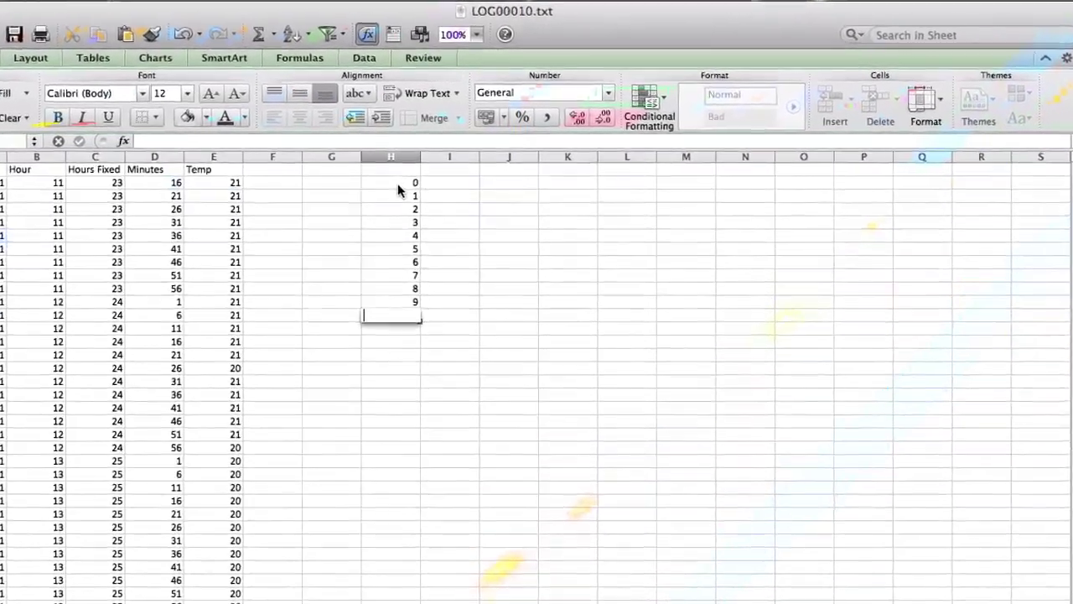
pyautogui.write('10')
# Step: Add the headings Mod 3, Mod 4 and Mod 5 in I1, J1 and K1
pyautogui.press('Return')
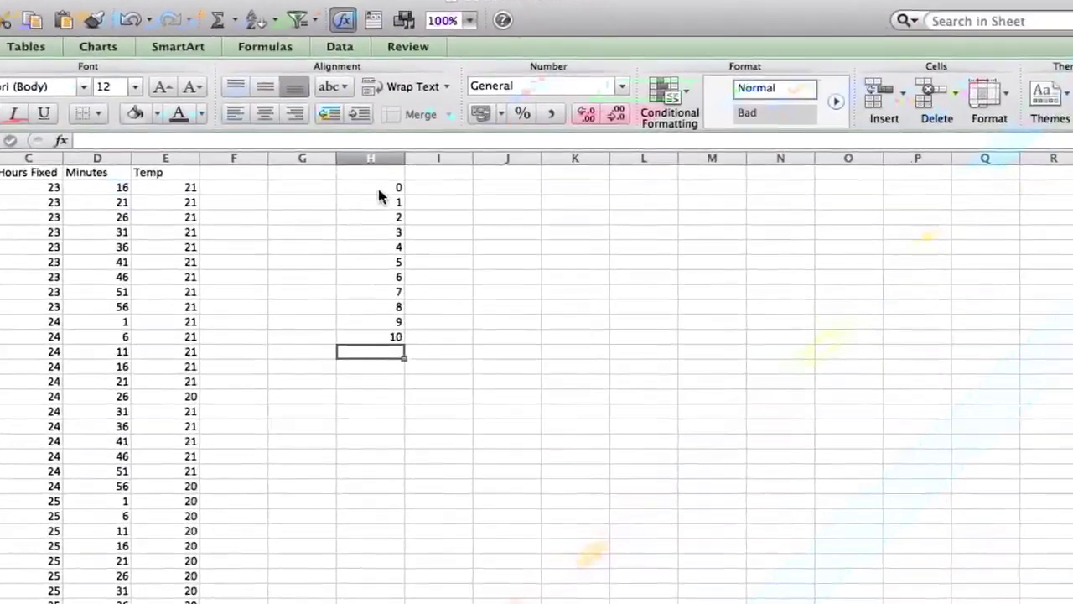
pyautogui.click(419, 174)
pyautogui.write('Mod 3')
pyautogui.press('Return')
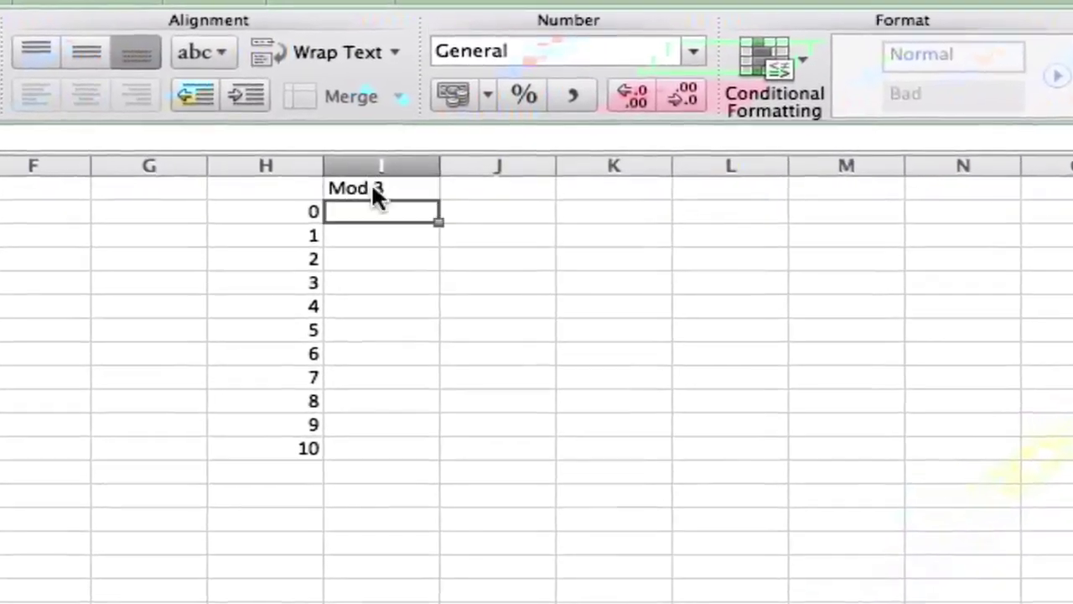
pyautogui.click(422, 178)
pyautogui.press('Right')
pyautogui.write('Mod 4')
pyautogui.press('Return')
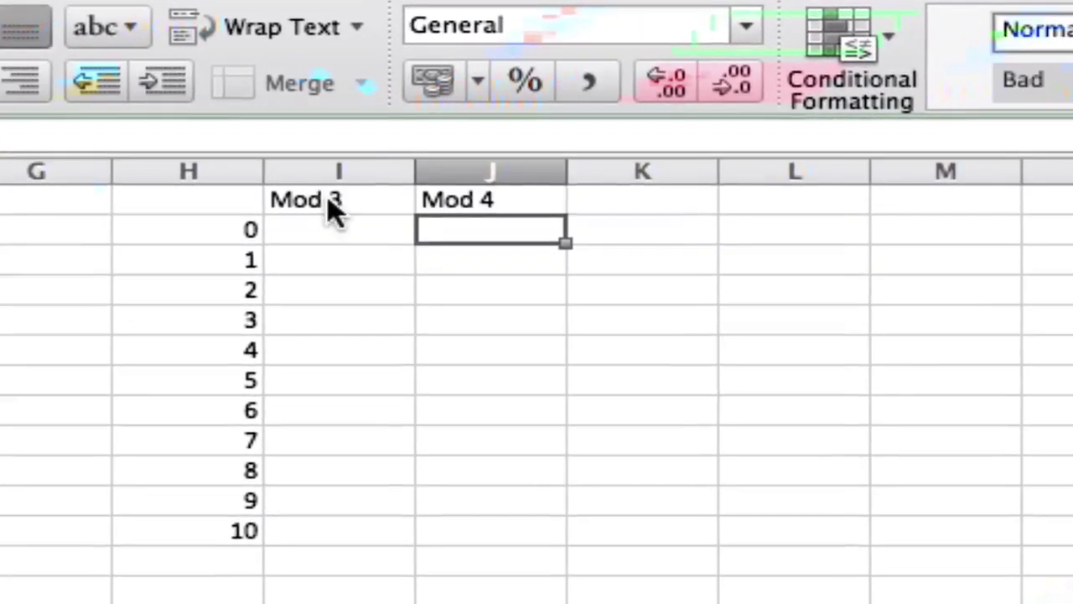
pyautogui.press('Up')
pyautogui.press('Right')
pyautogui.write('Mod 5')
pyautogui.press('Return')
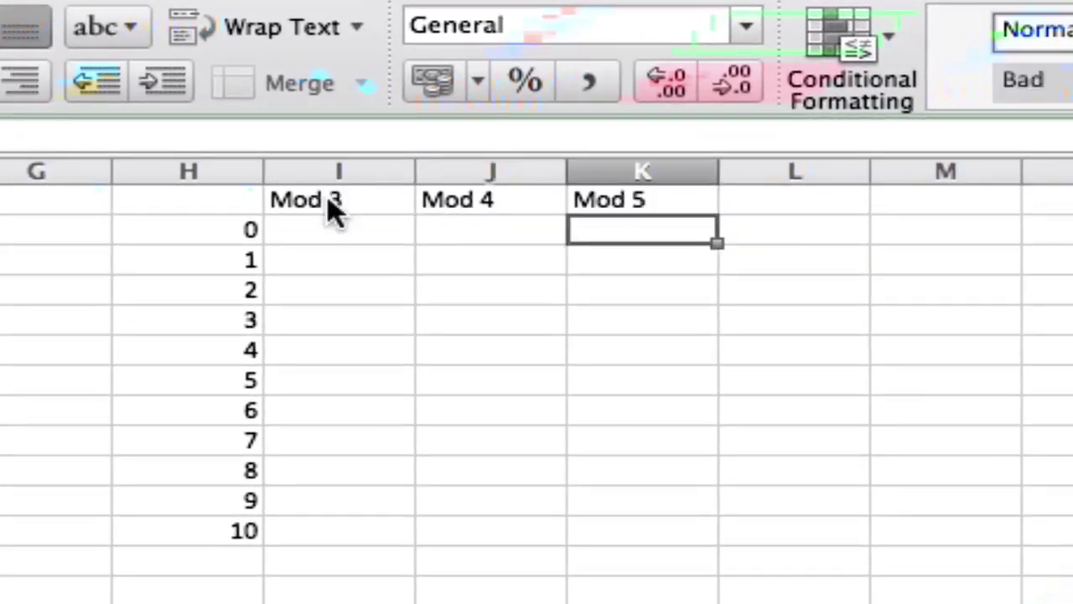
pyautogui.press('Left')
pyautogui.press('Left')
# Step: Enter =MOD(H2,3) in I2 and fill it down to I12
pyautogui.write('=MOD')
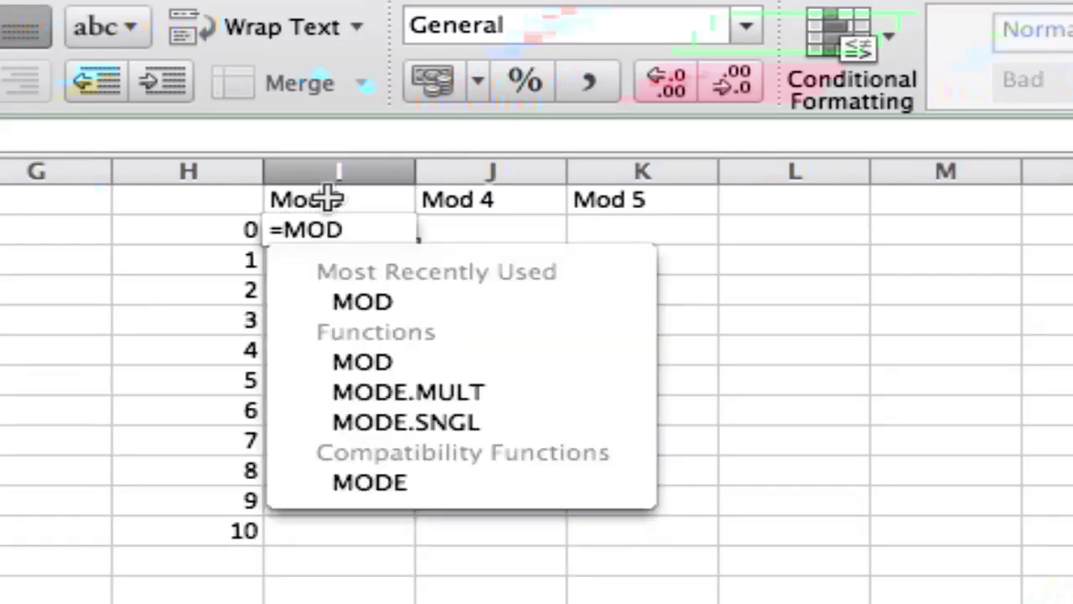
pyautogui.write('(H')
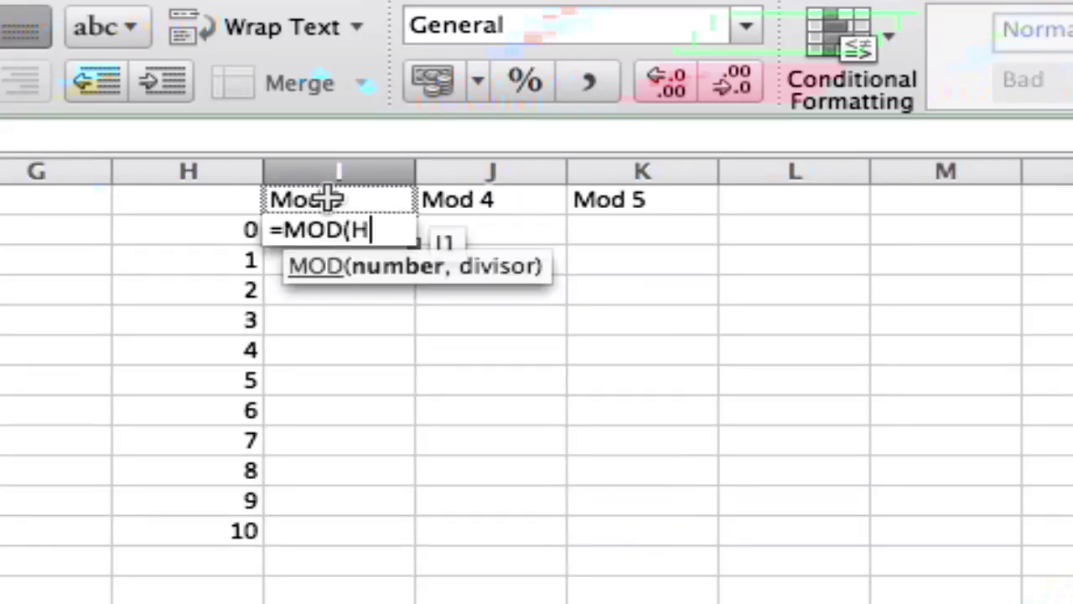
pyautogui.write('2,3')
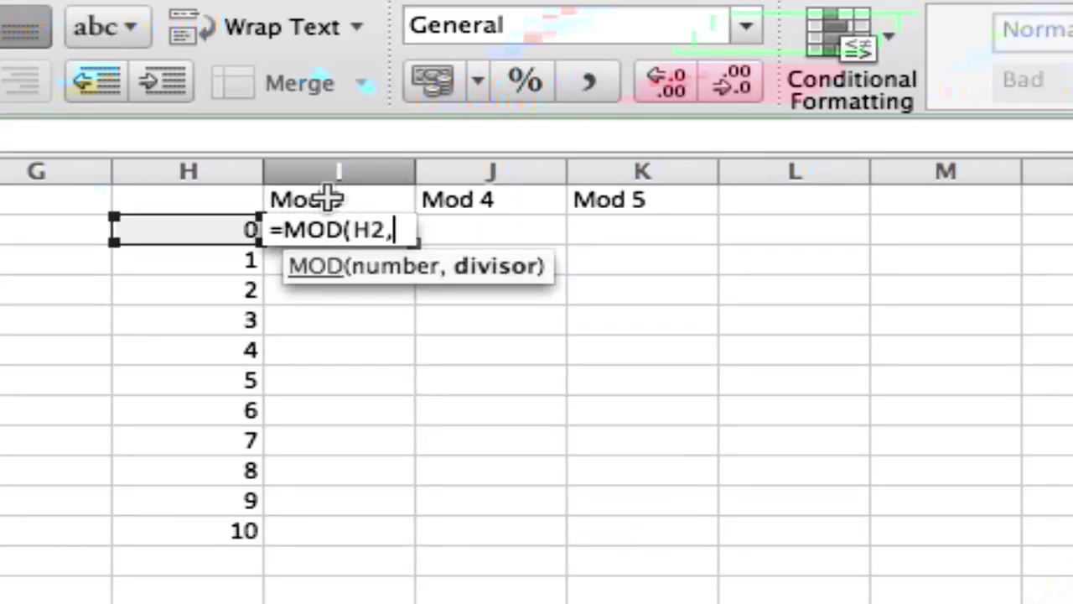
pyautogui.write(')')
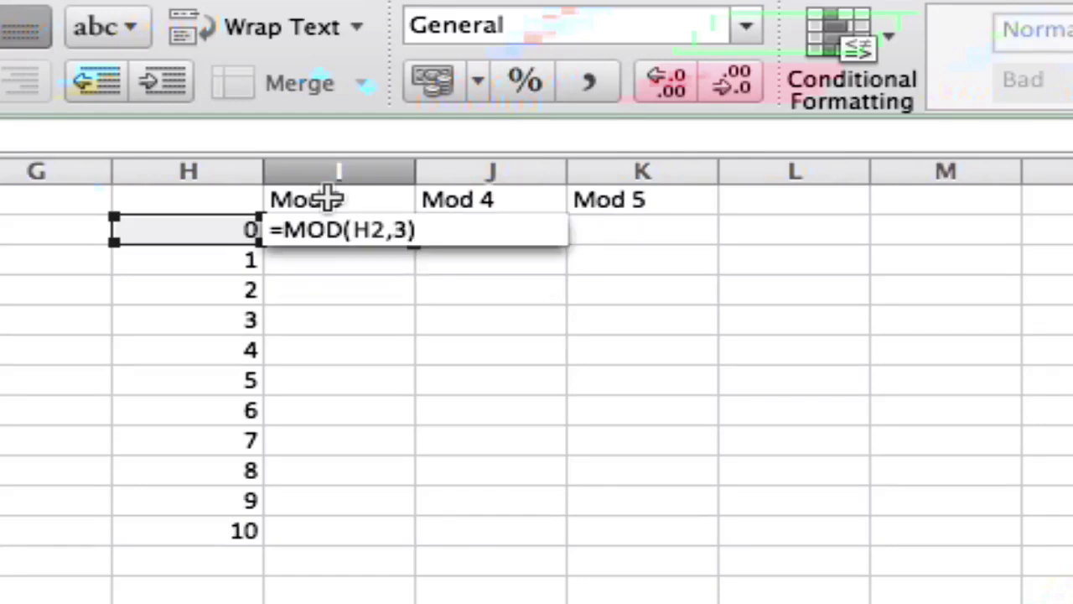
pyautogui.press('Escape')
pyautogui.press('Return')
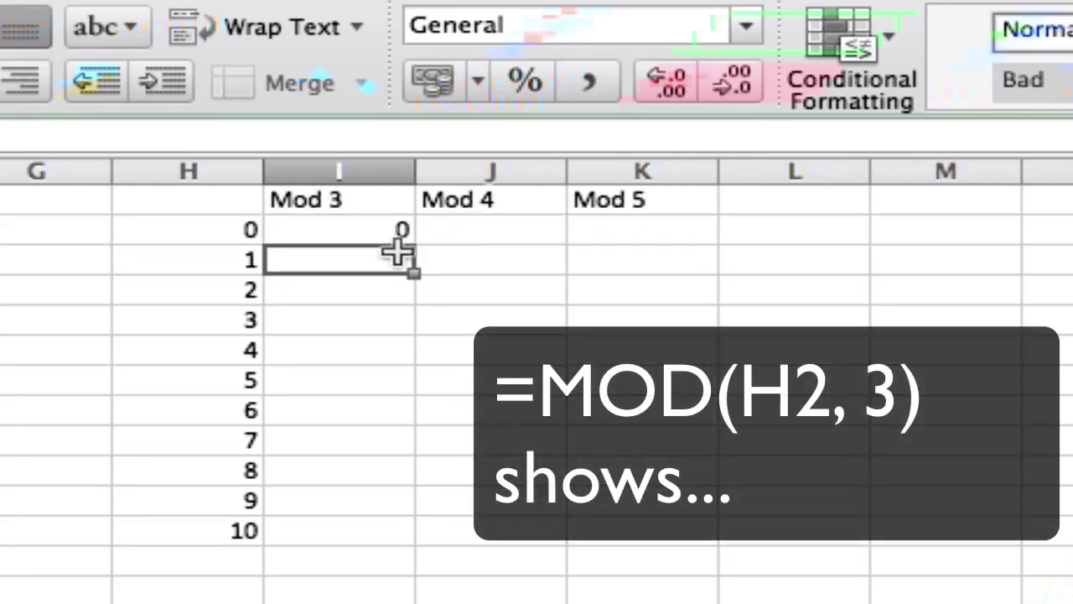
pyautogui.click(387, 228)
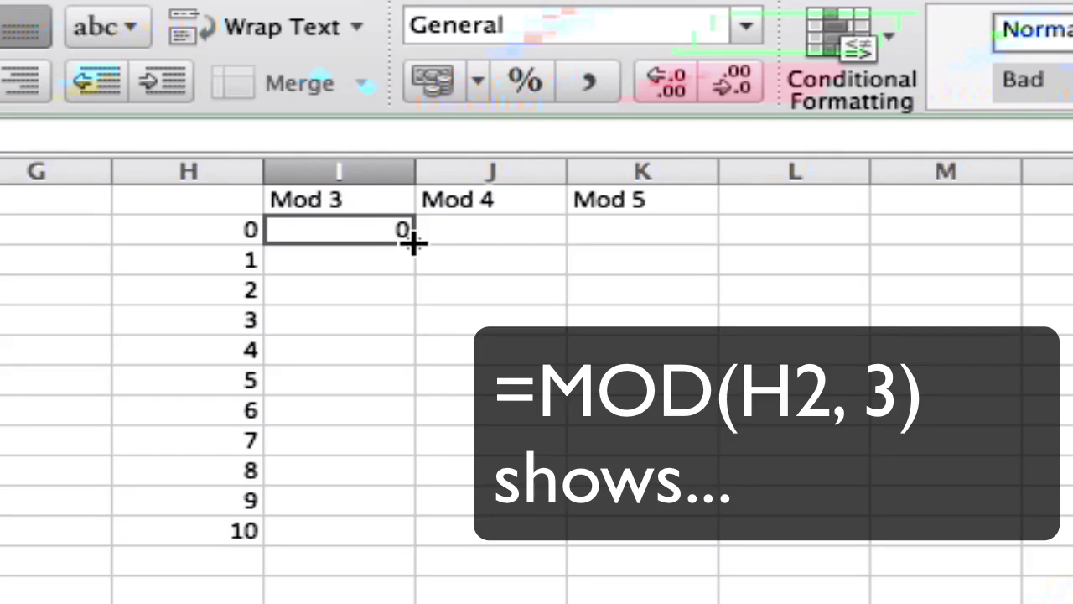
pyautogui.moveTo(412, 243); pyautogui.dragTo(412, 541)
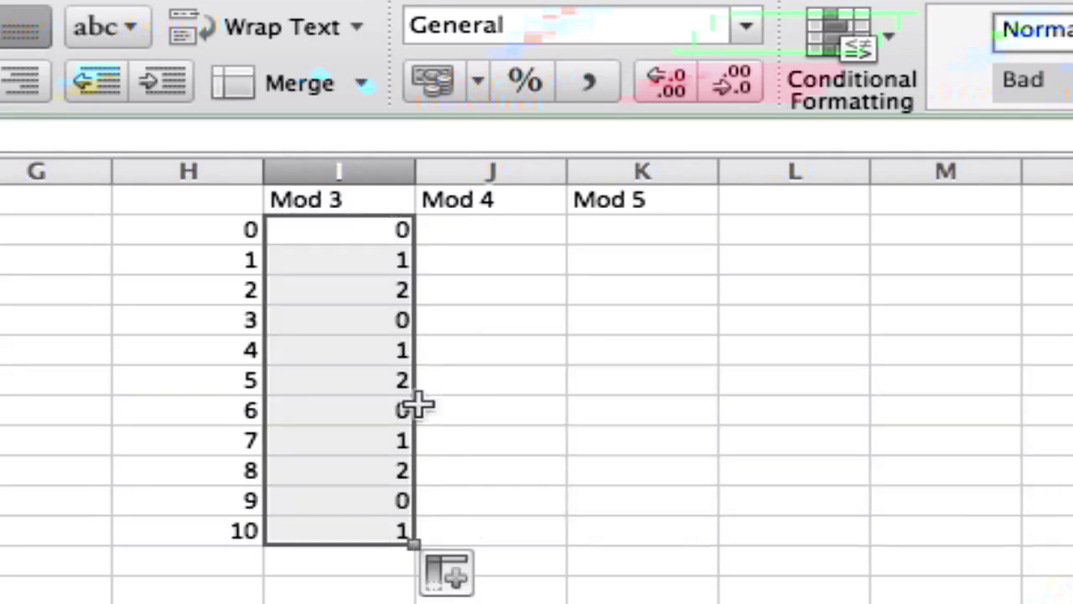
pyautogui.click(484, 297)
pyautogui.click(373, 222)
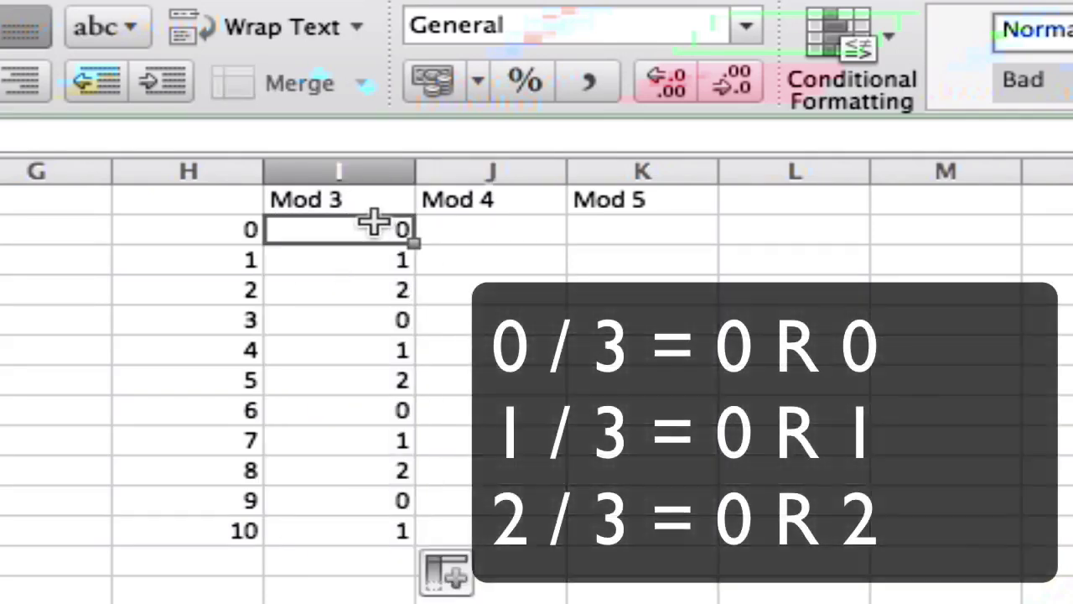
pyautogui.press('Down')
pyautogui.press('Down')
pyautogui.press('Down')
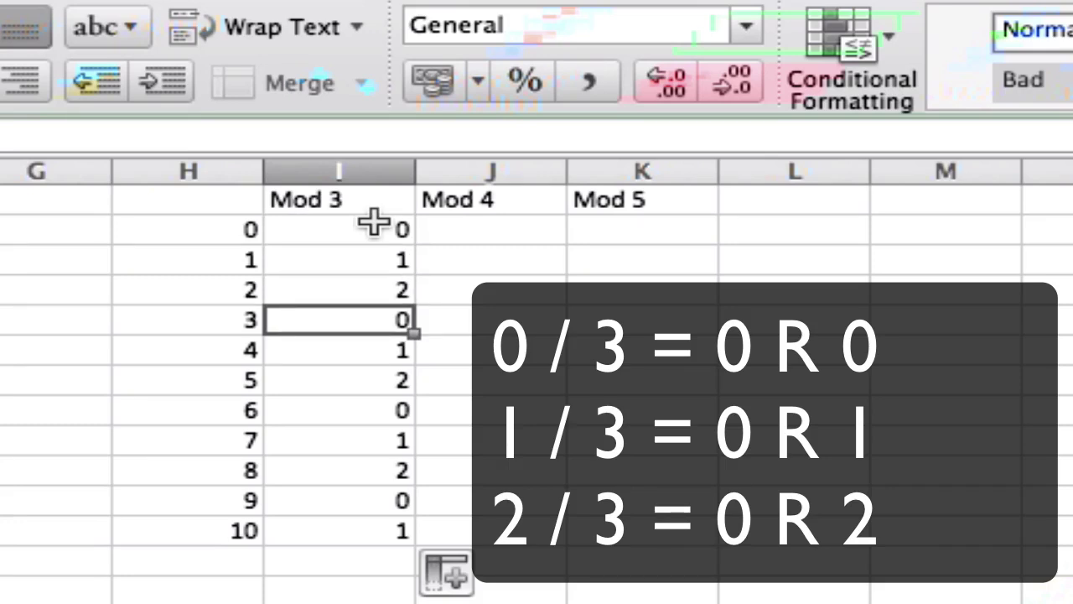
pyautogui.press('Down')
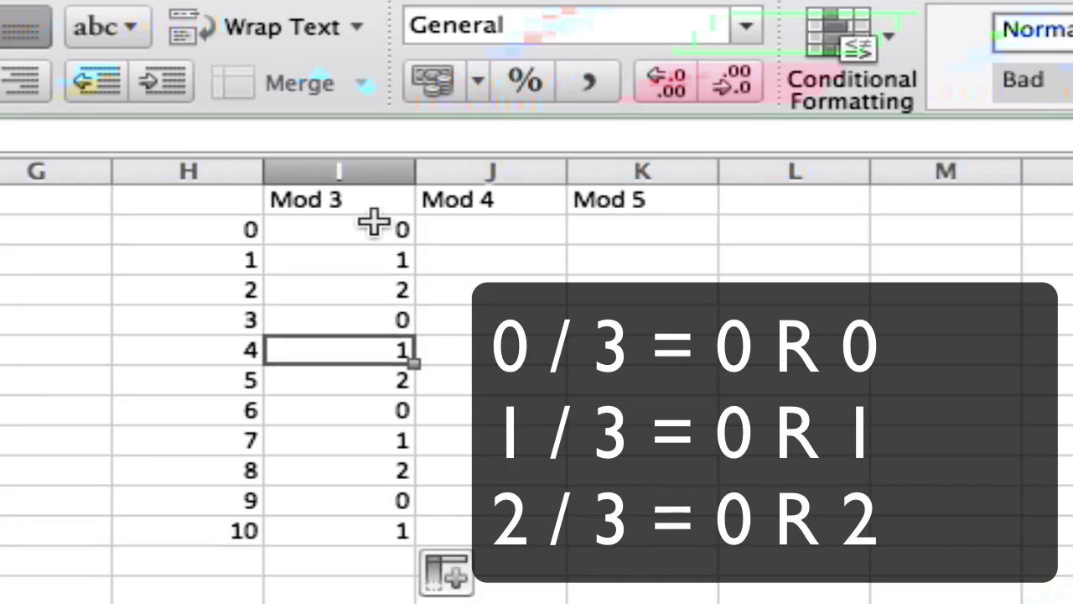
pyautogui.press('Down')
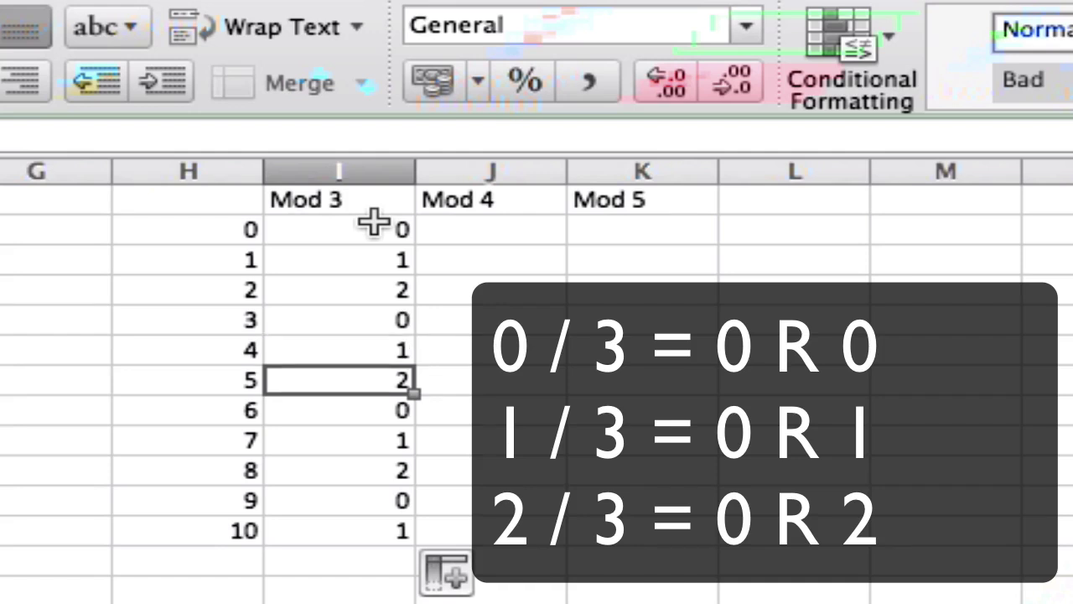
pyautogui.press('Down')
pyautogui.press('Down')
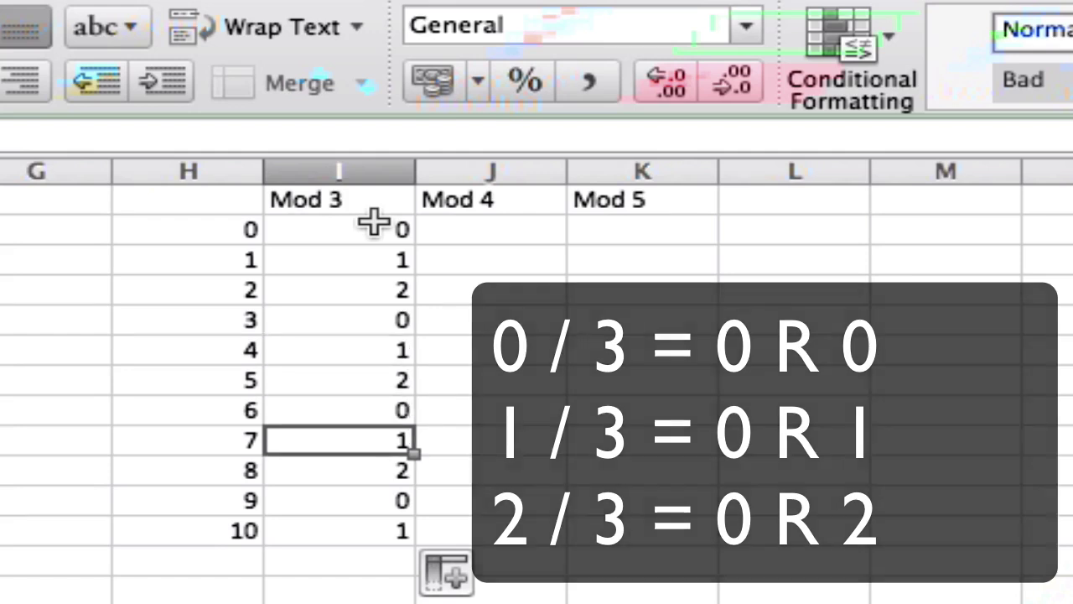
pyautogui.press('Down')
pyautogui.press('Down')
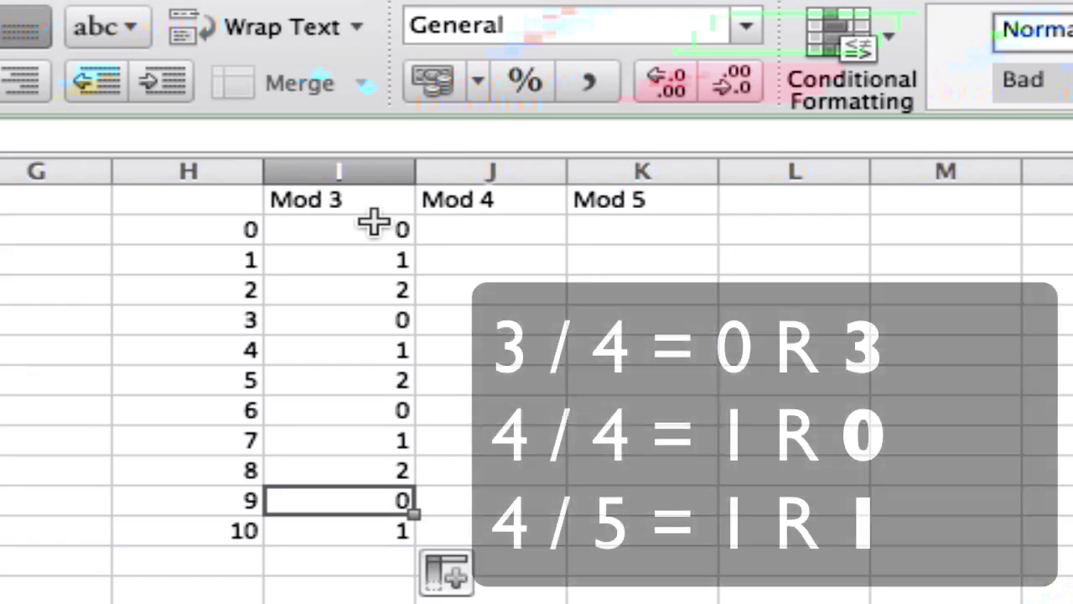
pyautogui.press('Down')
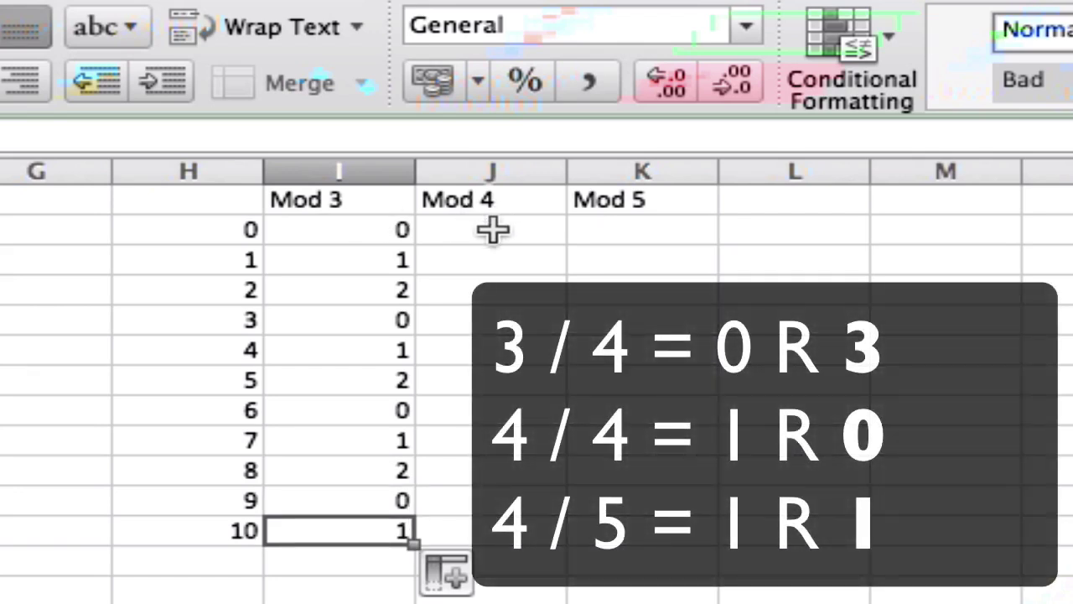
# Step: Enter =MOD(H2,4) in J2, fill it down to row 12, and check the results
pyautogui.click(491, 228)
pyautogui.write('=mod(')
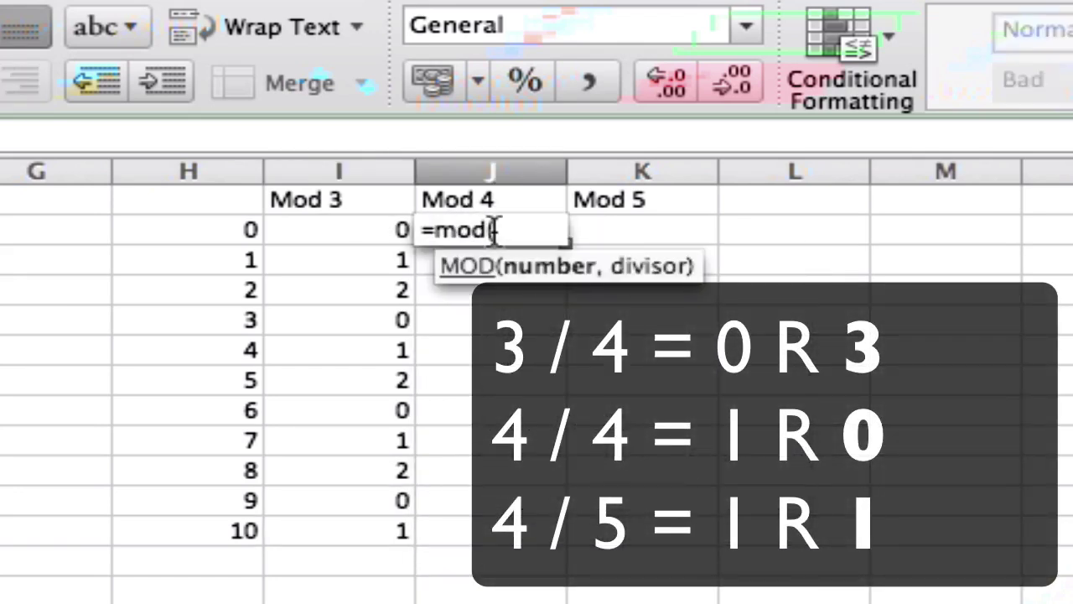
pyautogui.write('h2')
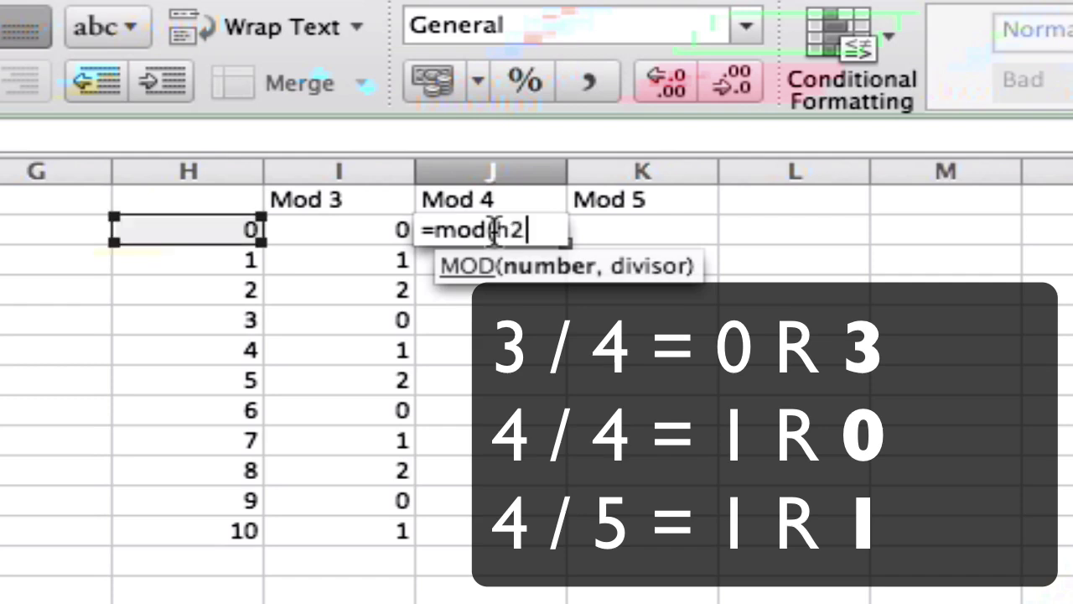
pyautogui.write(',4')
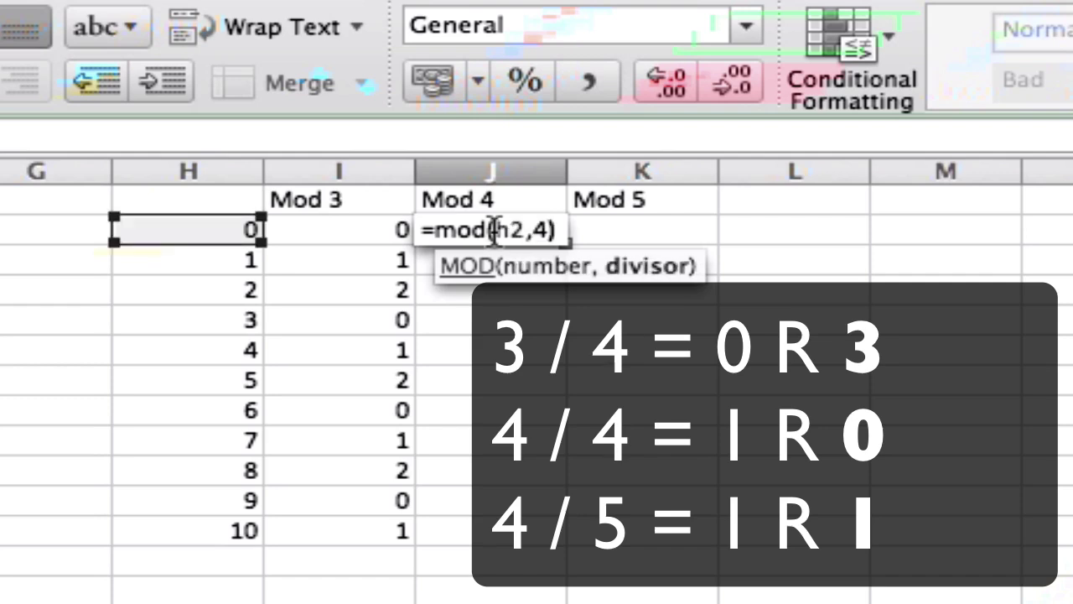
pyautogui.press('Return')
pyautogui.click(546, 230)
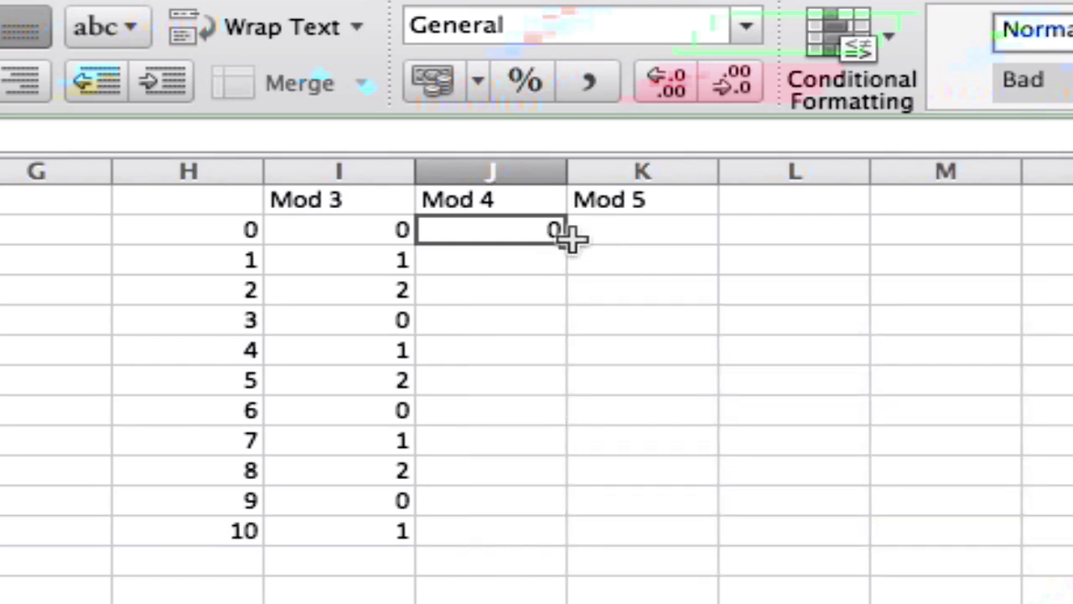
pyautogui.moveTo(562, 243); pyautogui.dragTo(566, 536)
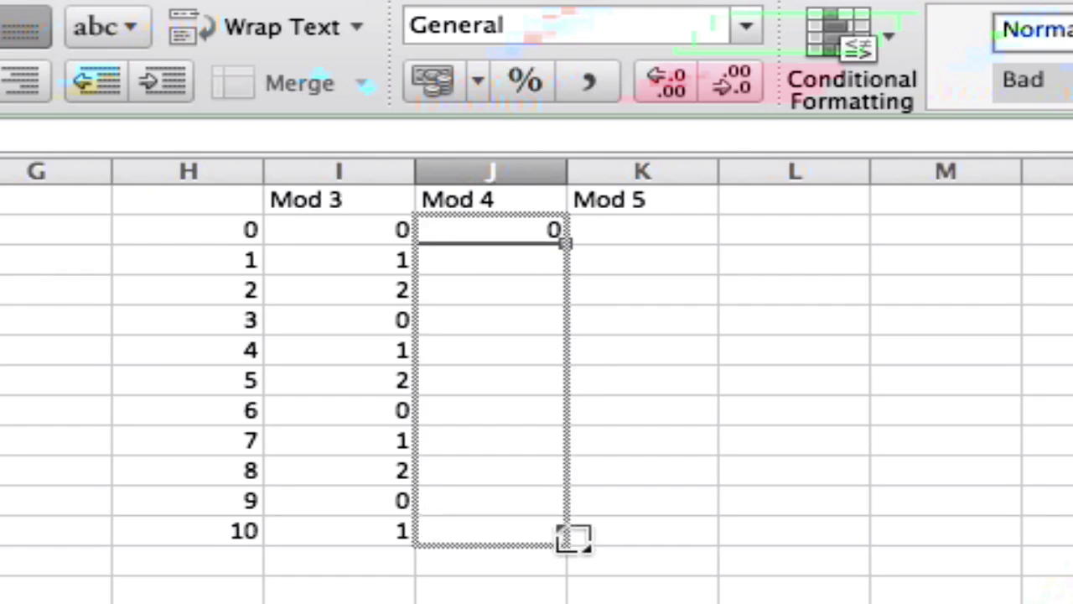
pyautogui.click(642, 310)
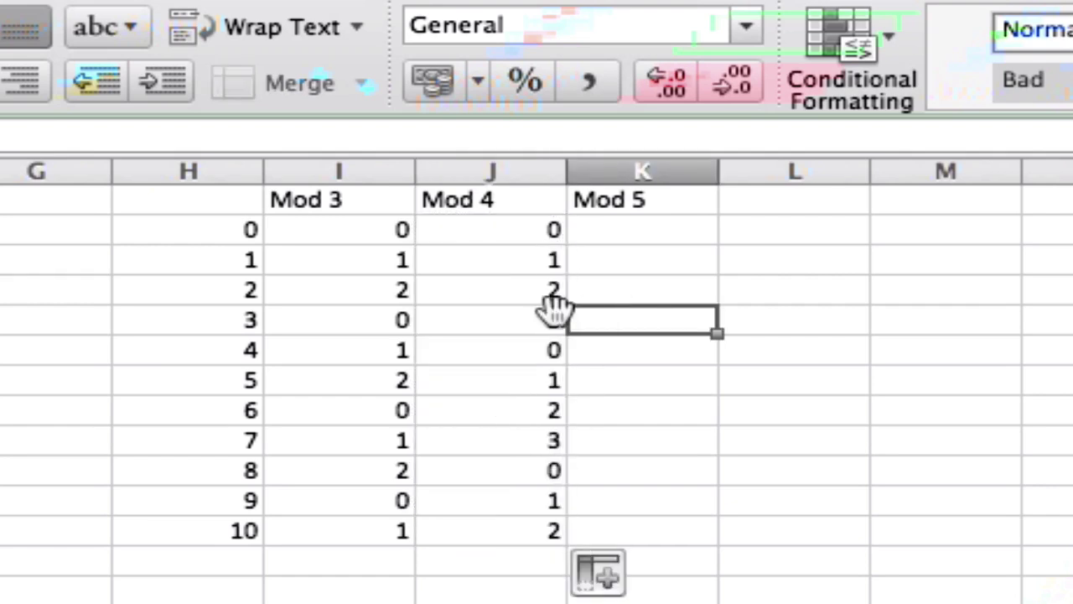
pyautogui.click(544, 229)
pyautogui.press('Return')
pyautogui.press('Down')
pyautogui.press('Down')
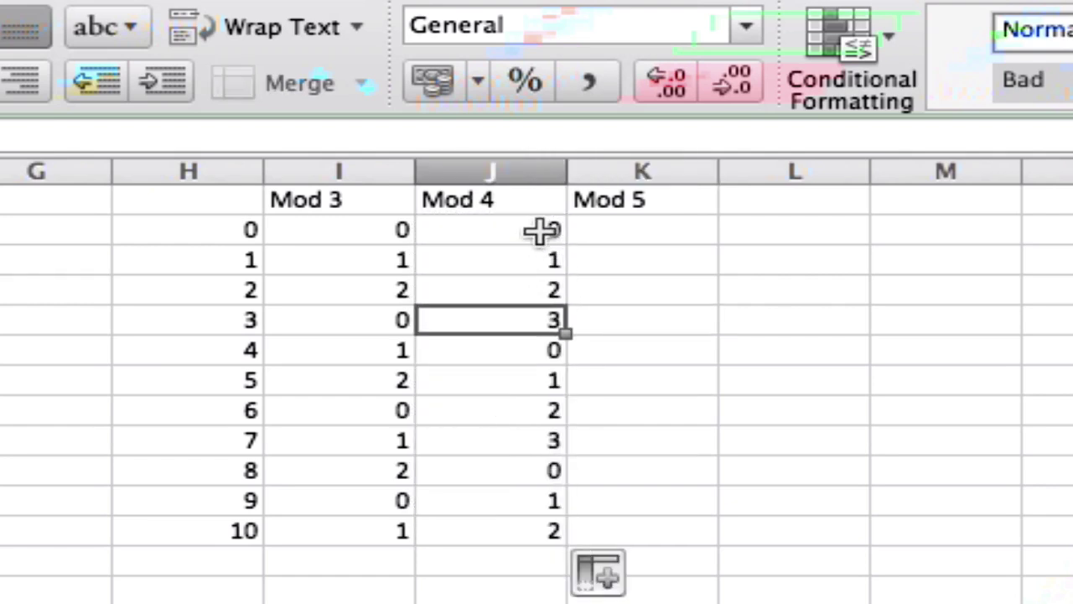
pyautogui.press('Down')
pyautogui.press('Down')
pyautogui.press('Down')
pyautogui.press('Down')
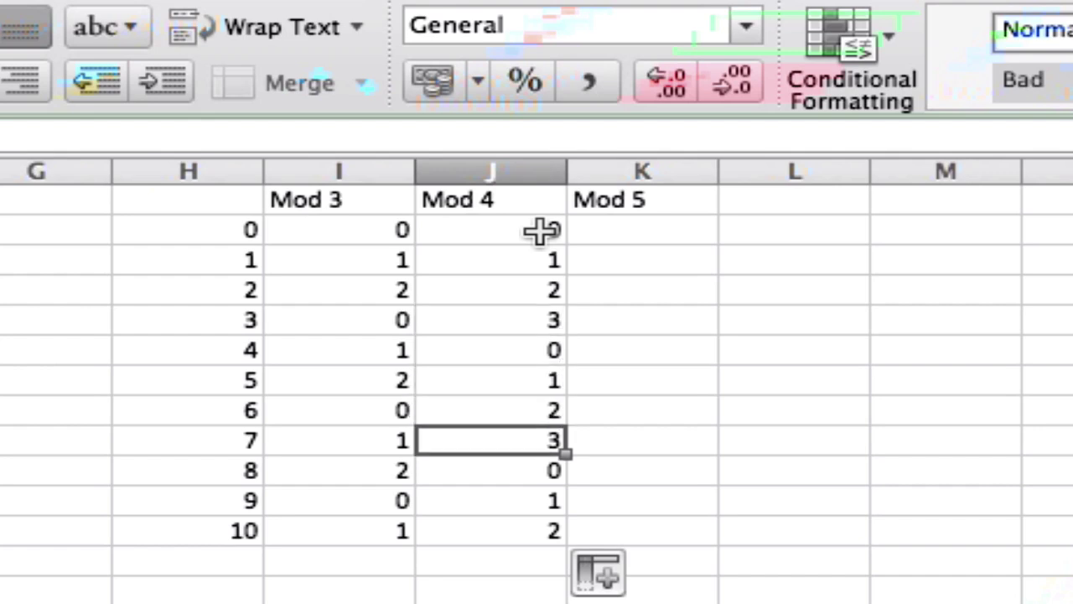
pyautogui.press('Down')
pyautogui.press('Down')
pyautogui.press('Down')
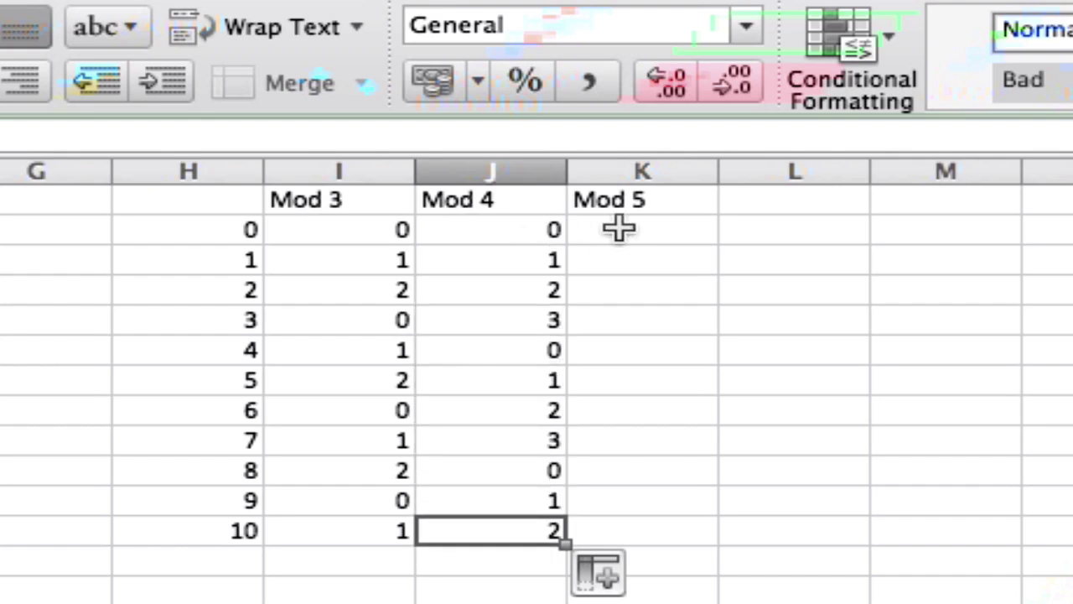
# Step: Enter =MOD(H2,5) in K2, fill it down to row 12, and check the results
pyautogui.click(628, 228)
pyautogui.write('=mod')
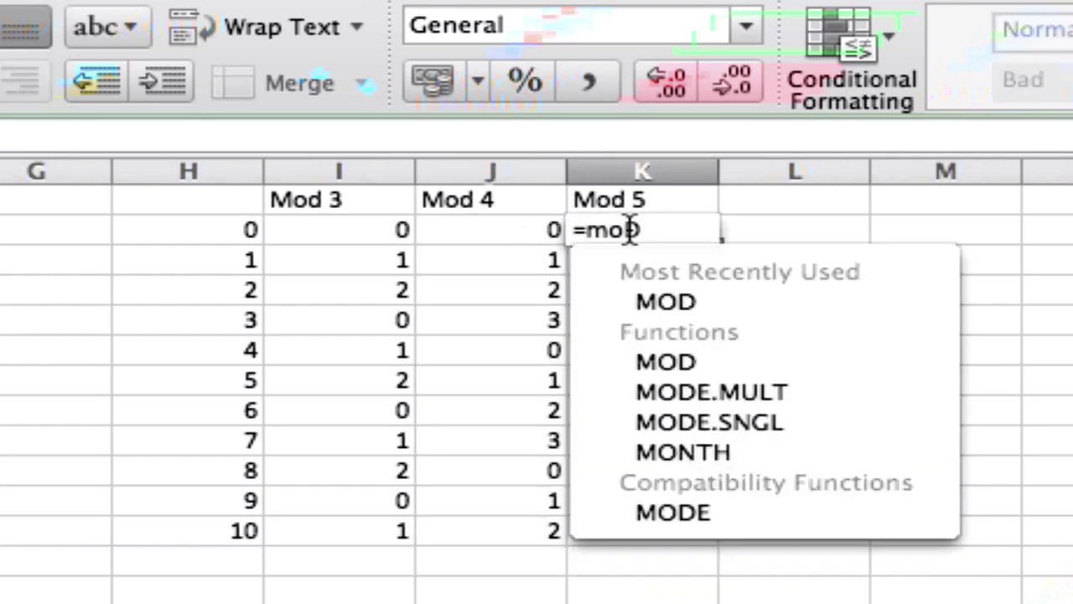
pyautogui.write('(h2, 5')
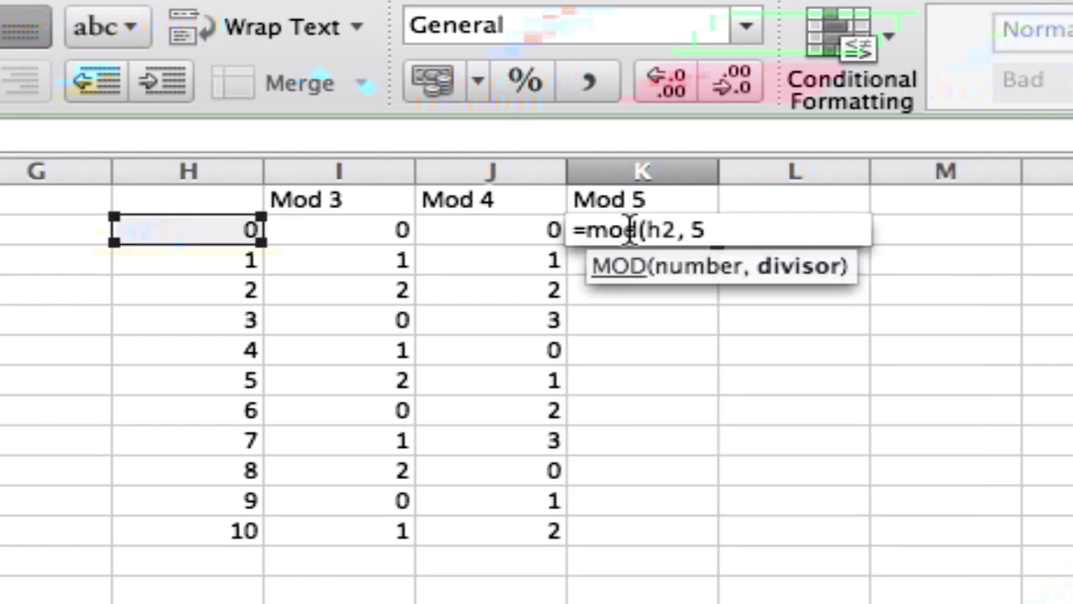
pyautogui.press('Return')
pyautogui.click(659, 228)
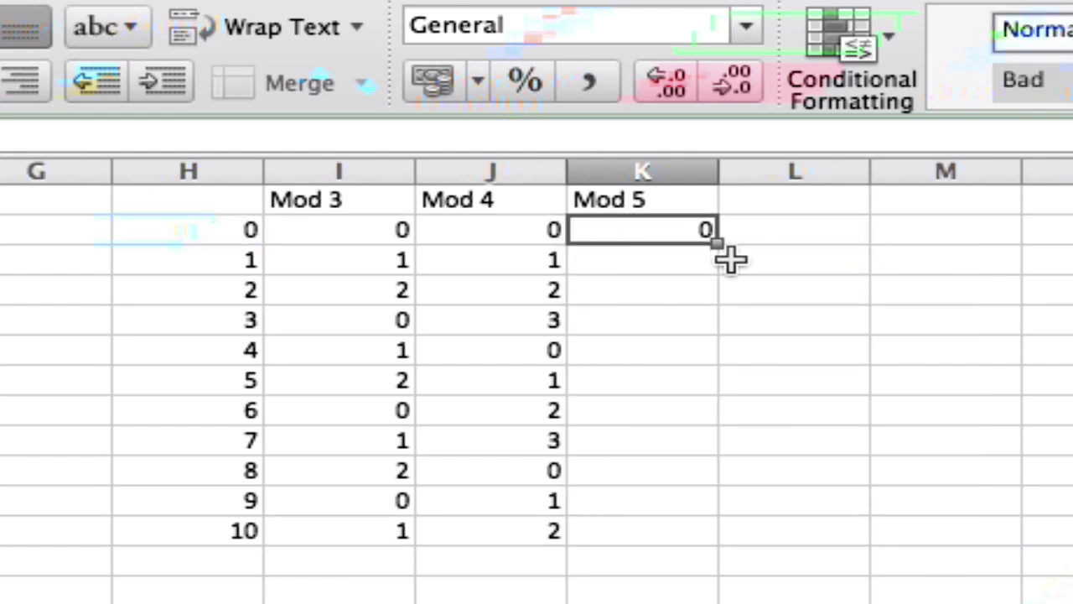
pyautogui.moveTo(715, 243); pyautogui.dragTo(693, 536)
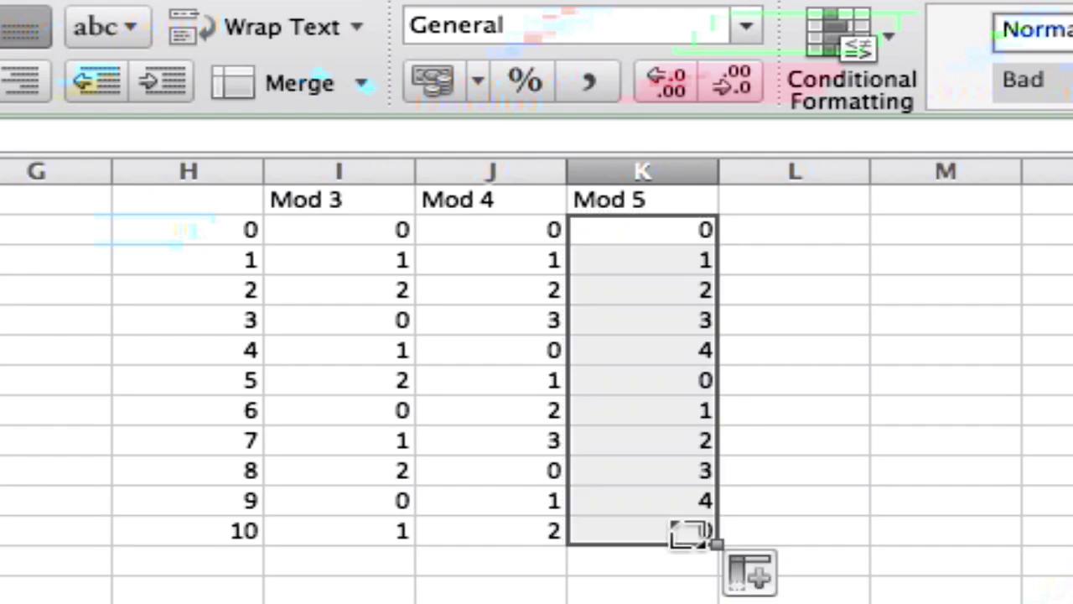
pyautogui.click(872, 525)
pyautogui.click(602, 538)
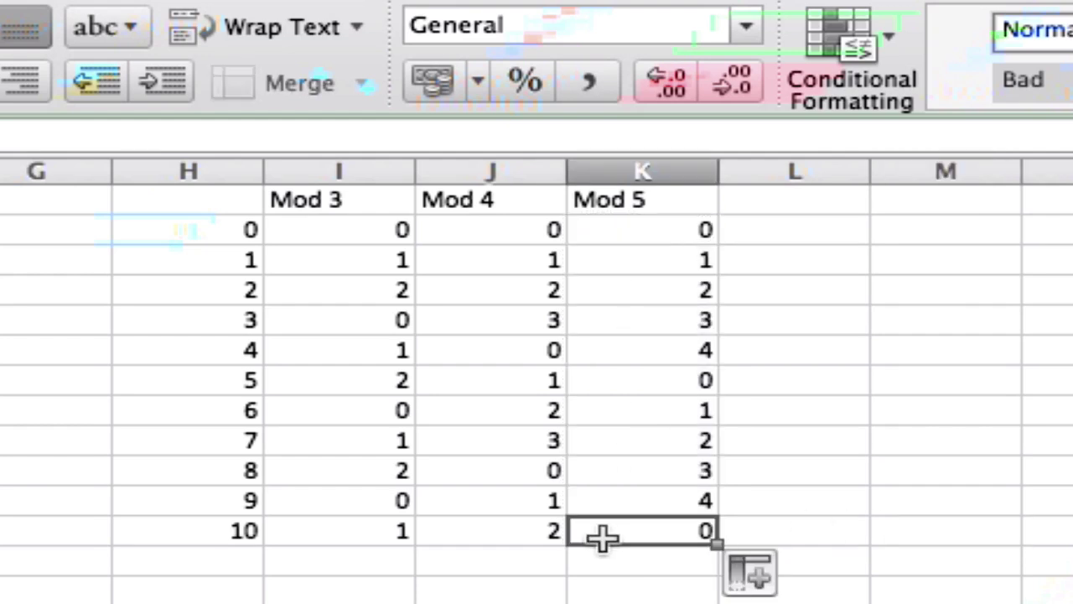
pyautogui.press('Up')
pyautogui.press('Up')
pyautogui.press('Up')
pyautogui.press('Up')
pyautogui.press('Up')
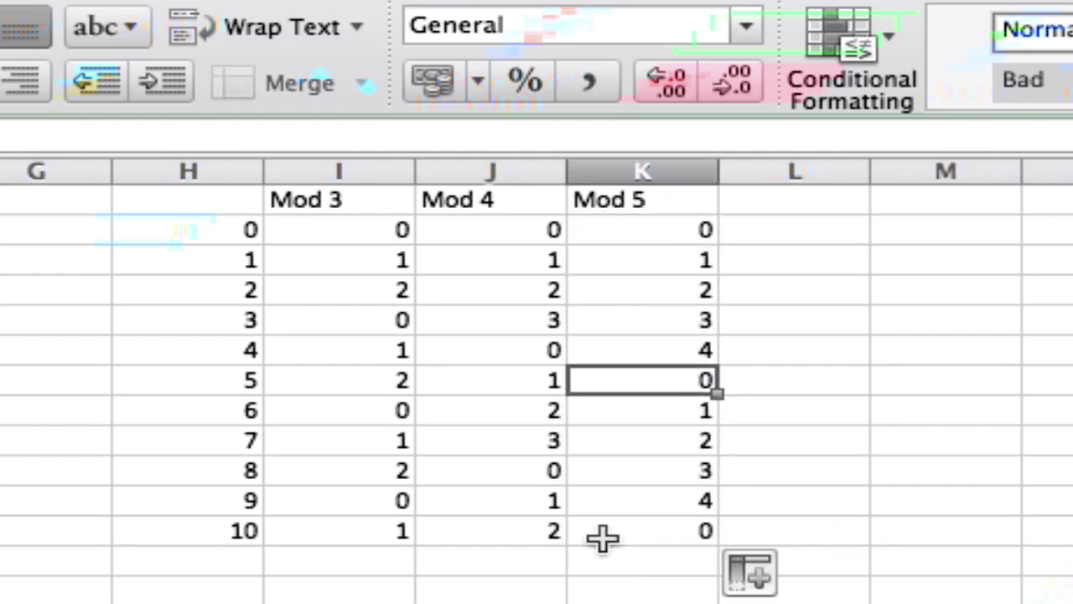
pyautogui.press('Up')
pyautogui.press('Up')
pyautogui.press('Up')
pyautogui.press('Up')
pyautogui.press('Up')
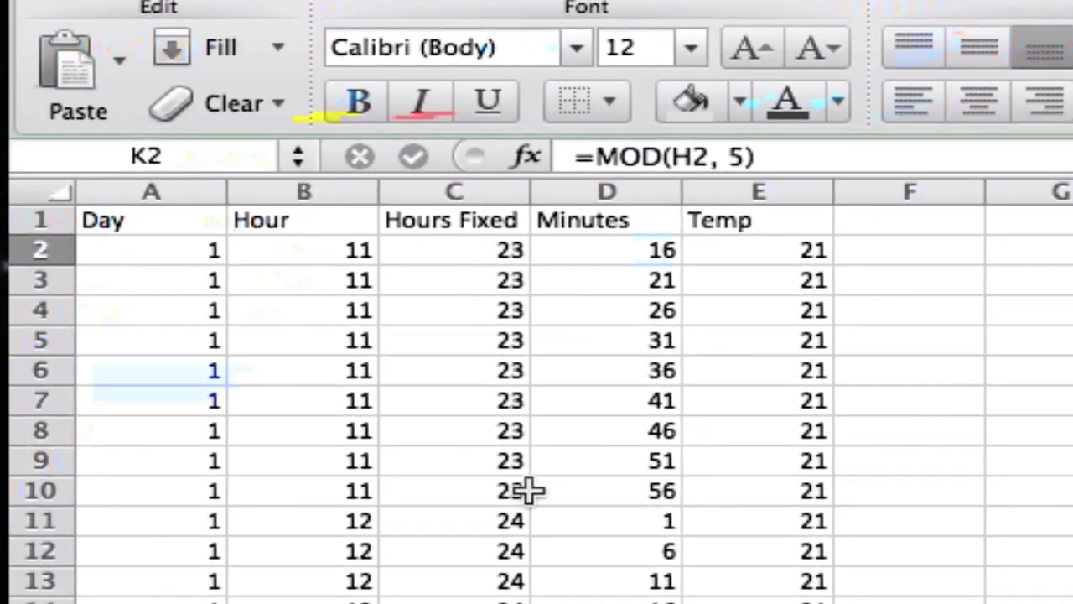
# Step: Change the C2 formula to =MOD((B2+12), 24) so hours wrap at 24
pyautogui.click(462, 248)
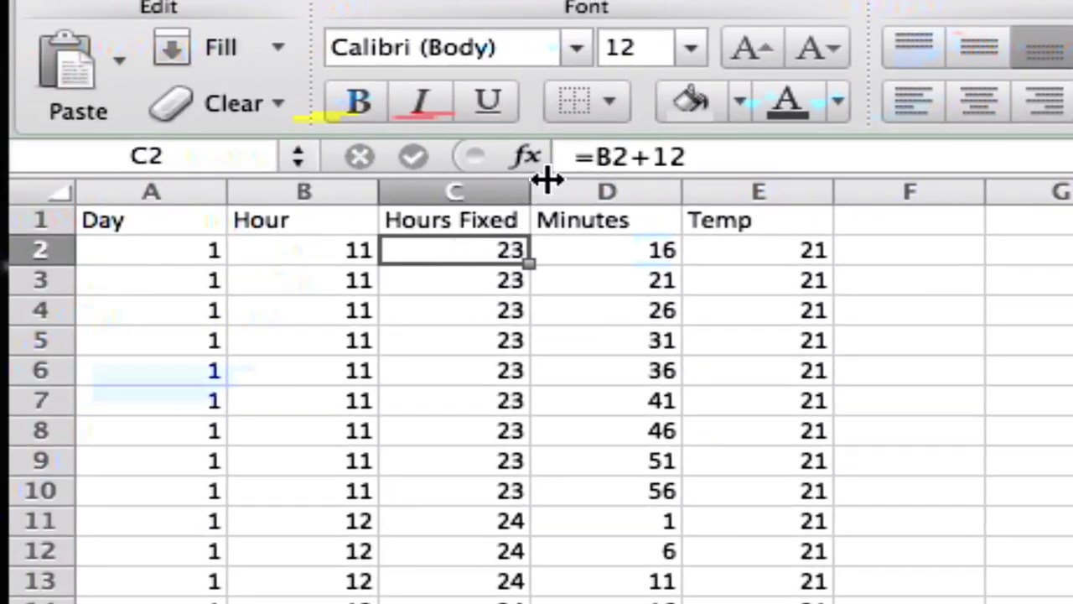
pyautogui.click(590, 157)
pyautogui.write('mod(')
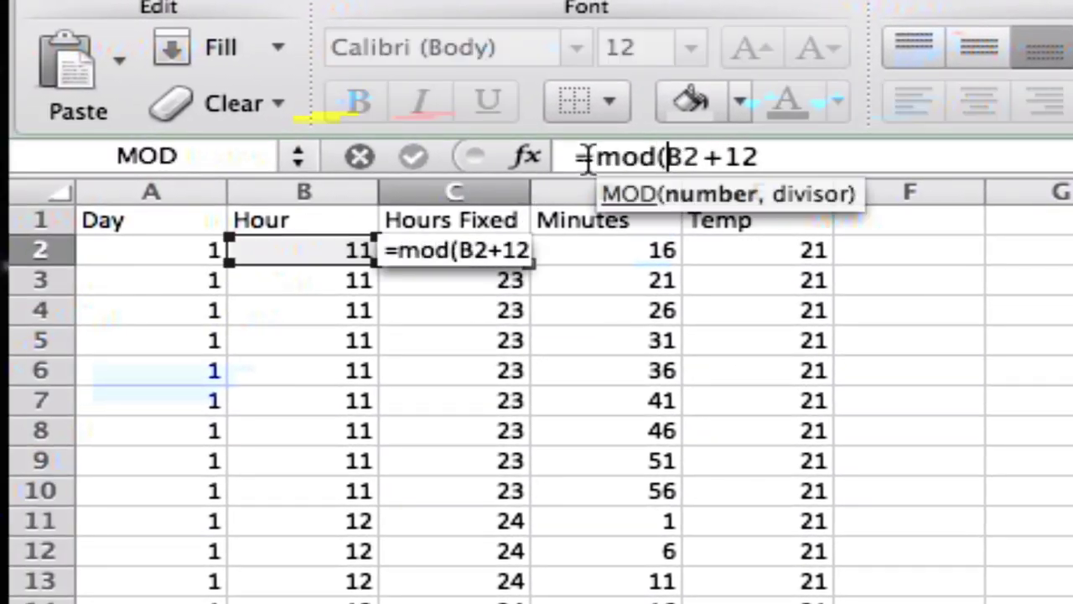
pyautogui.write('(B2+12)')
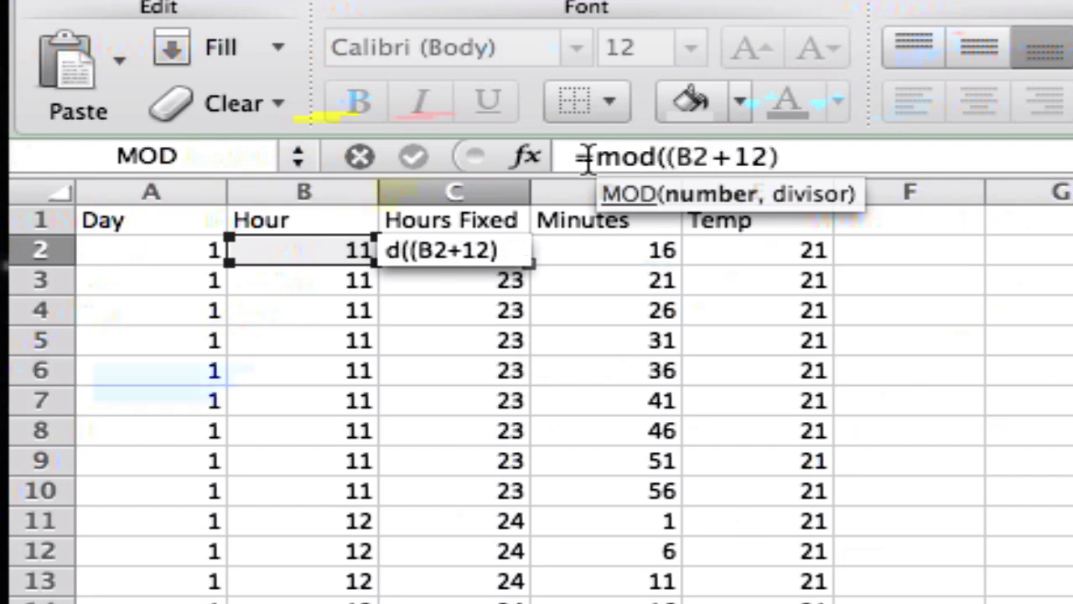
pyautogui.write(', 24)')
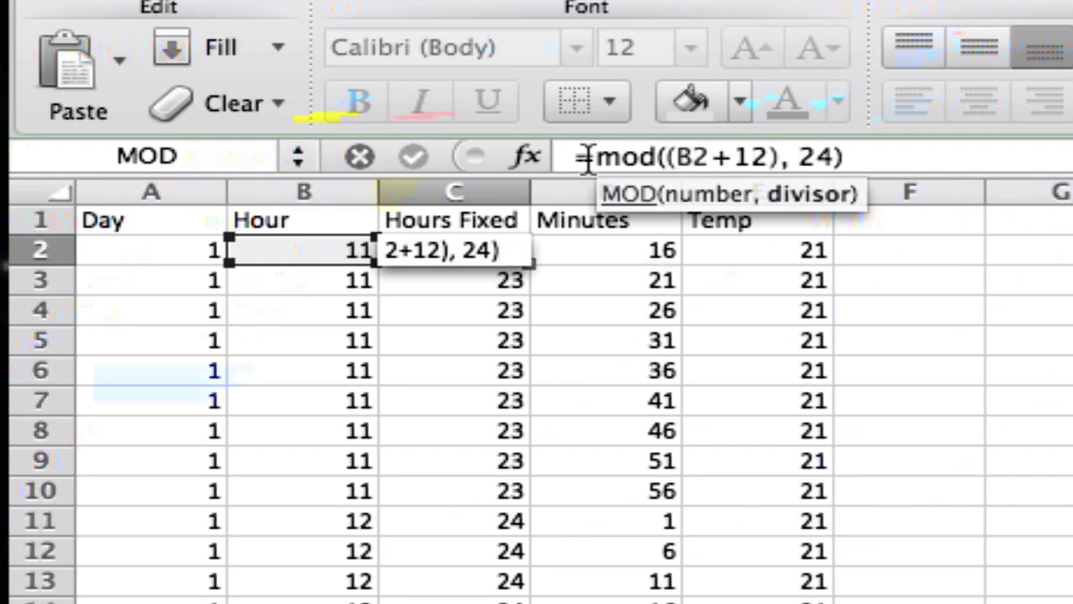
pyautogui.press('Return')
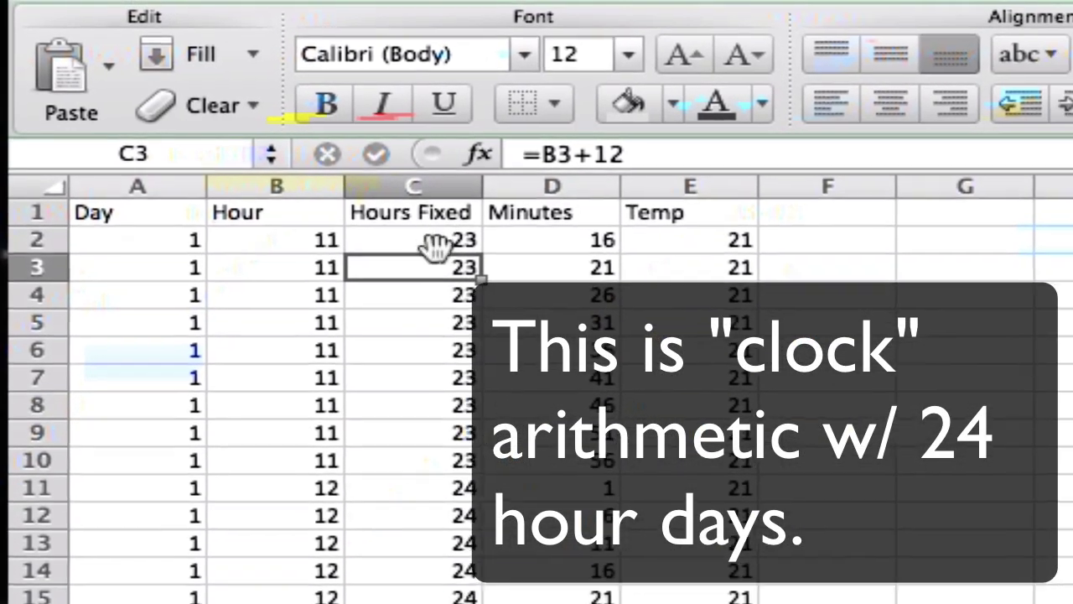
pyautogui.click(482, 245)
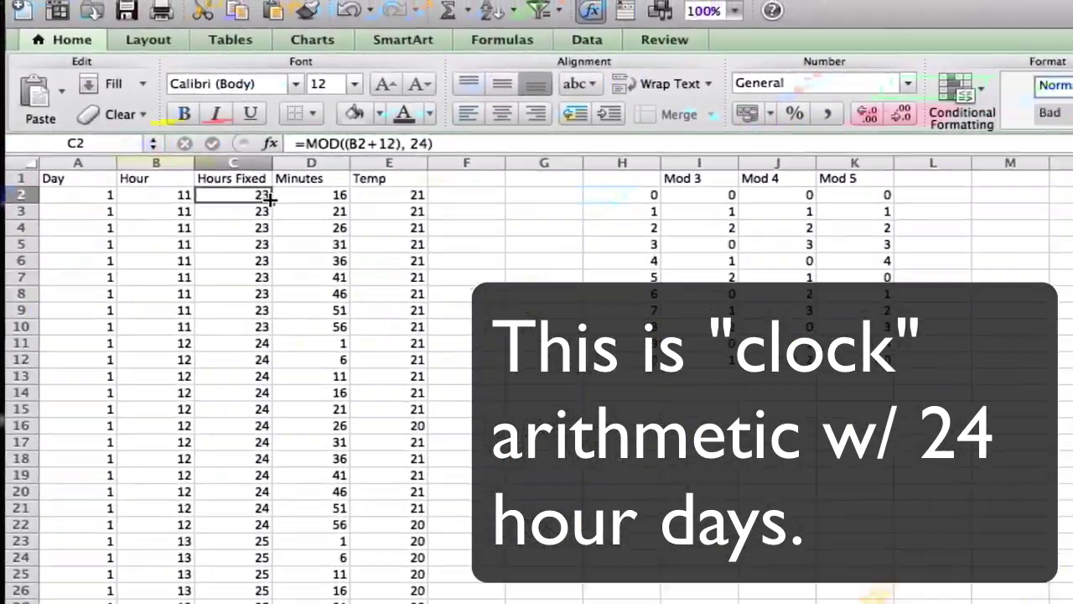
# Step: Fill the modulo-24 formula from C2 down the Hours Fixed column to row 91
pyautogui.moveTo(348, 218)
pyautogui.mouseDown()
pyautogui.moveTo(186, 589)
pyautogui.moveTo(163, 585)
pyautogui.mouseUp()
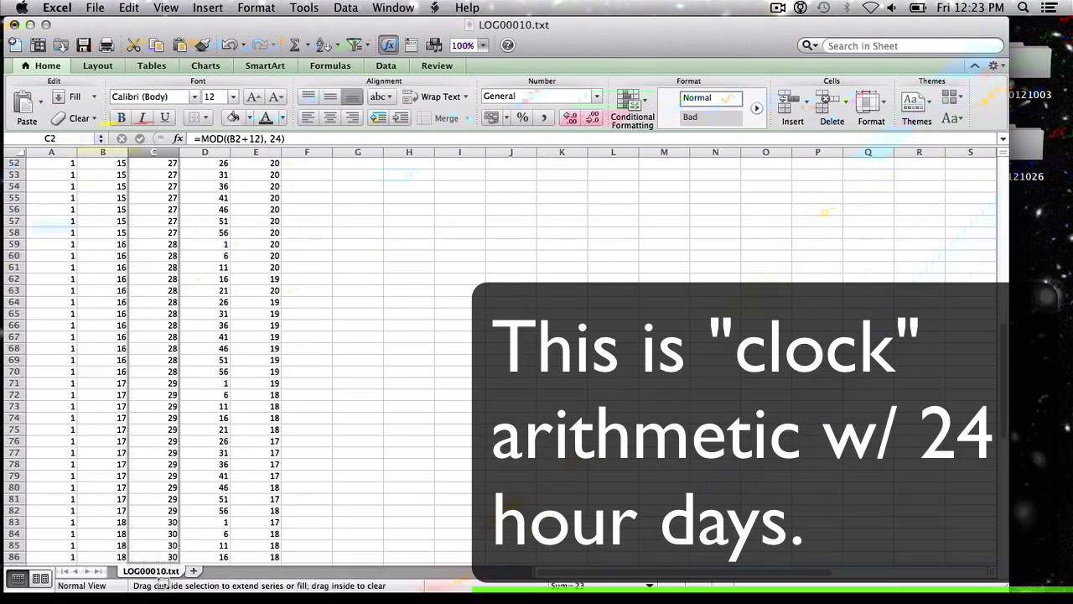
pyautogui.moveTo(164, 585)
pyautogui.mouseDown()
pyautogui.moveTo(176, 464)
pyautogui.moveTo(170, 484)
pyautogui.mouseUp()
pyautogui.click(170, 518)
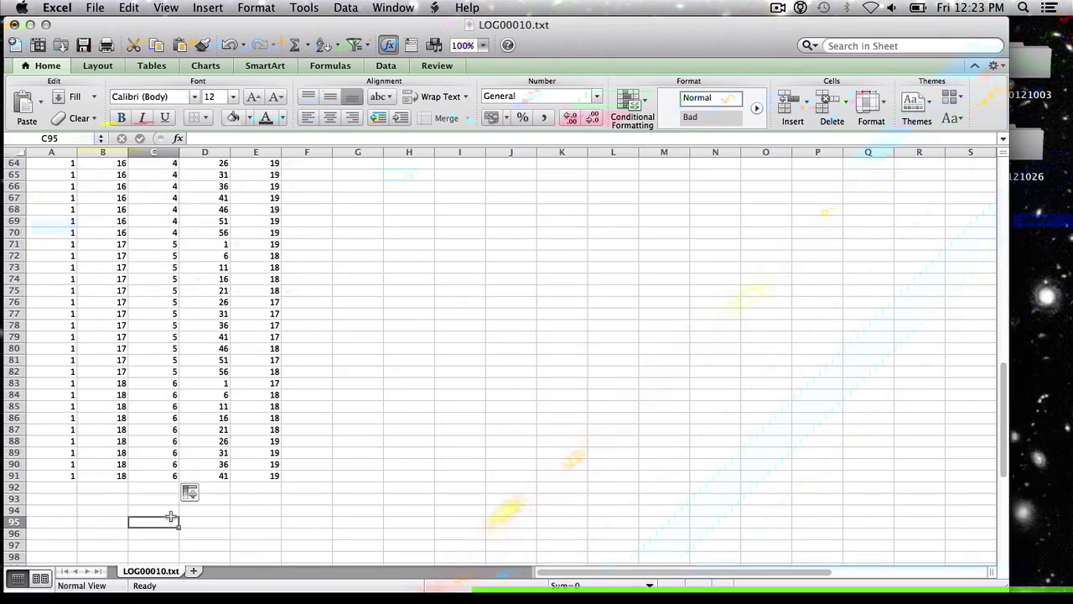
pyautogui.press('Up')
pyautogui.press('Up')
pyautogui.press('Up')
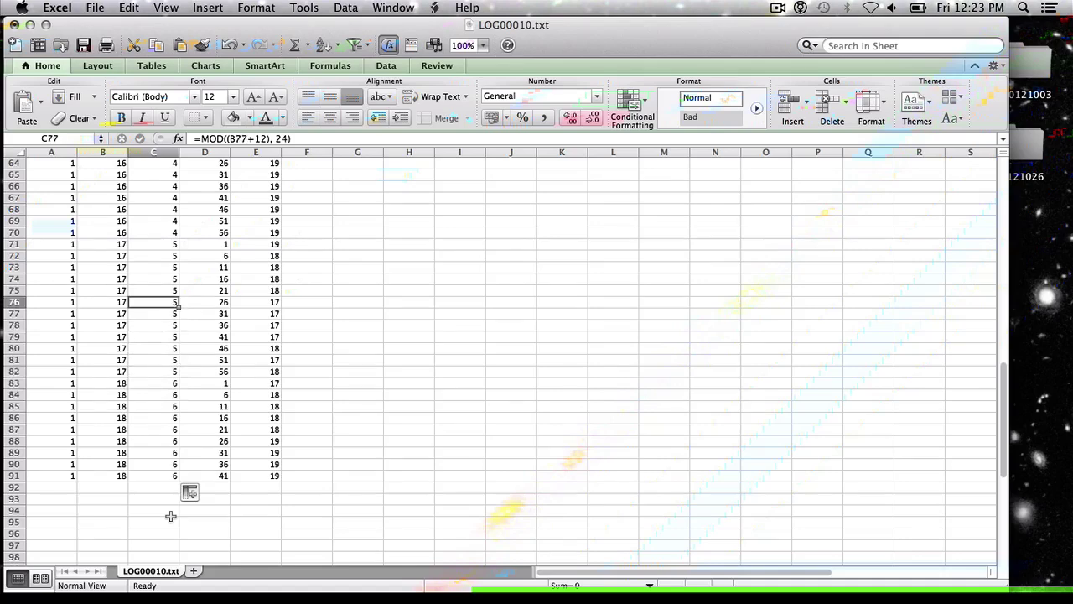
pyautogui.press('Up')
pyautogui.press('Up')
pyautogui.press('Up')
pyautogui.press('Up')
pyautogui.press('Up')
pyautogui.press('Up')
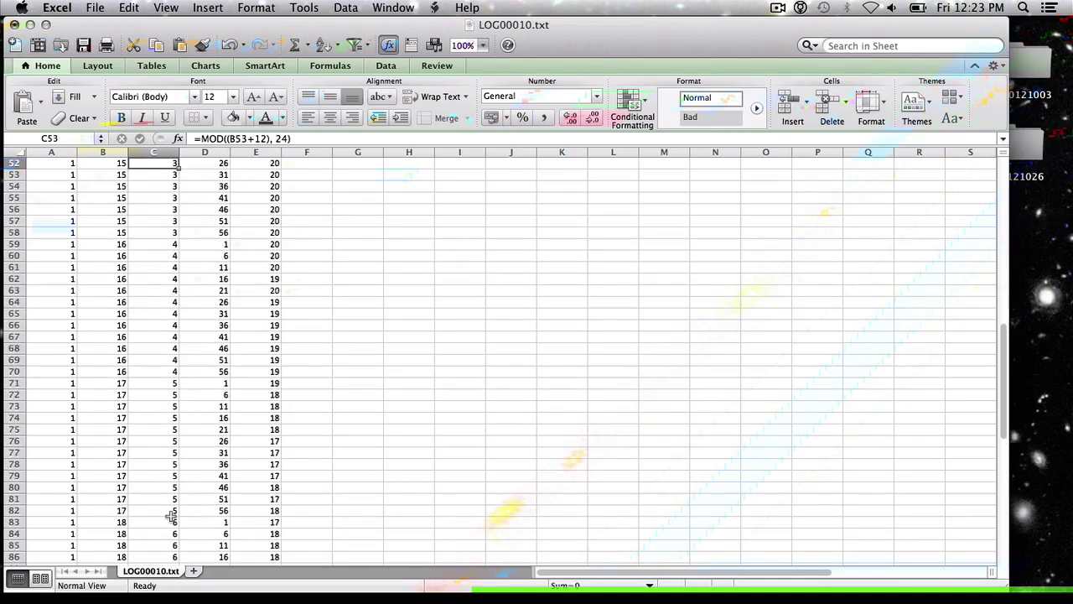
pyautogui.press('Up')
pyautogui.press('Up')
pyautogui.press('Up')
pyautogui.press('Up')
pyautogui.press('Up')
pyautogui.press('Up')
pyautogui.press('Up')
pyautogui.press('Up')
pyautogui.press('Up')
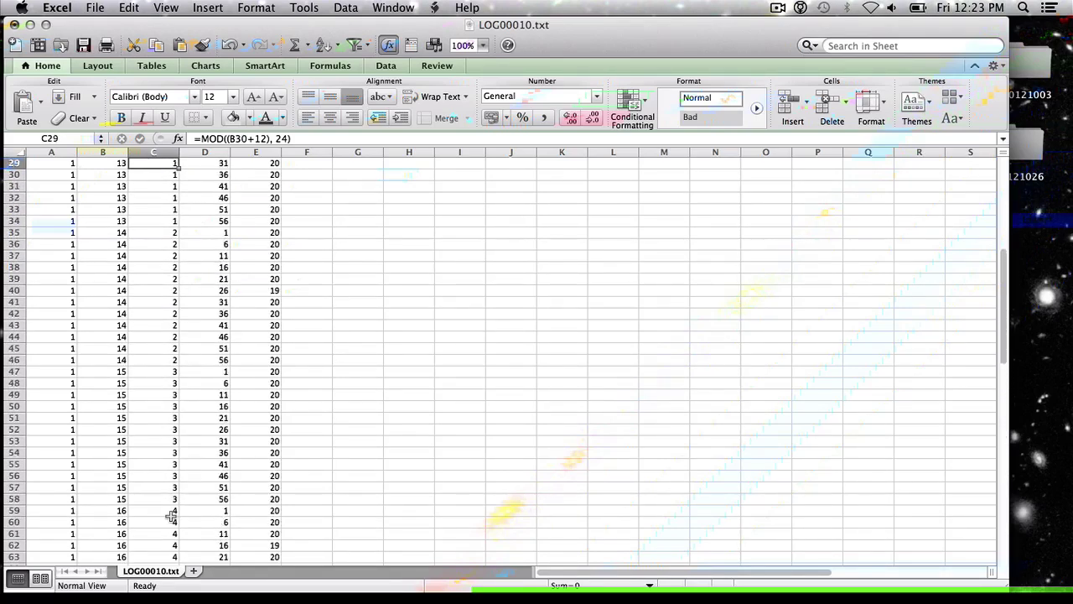
pyautogui.press('Up')
pyautogui.press('Up')
pyautogui.press('Up')
pyautogui.press('Up')
pyautogui.press('Up')
pyautogui.press('Up')
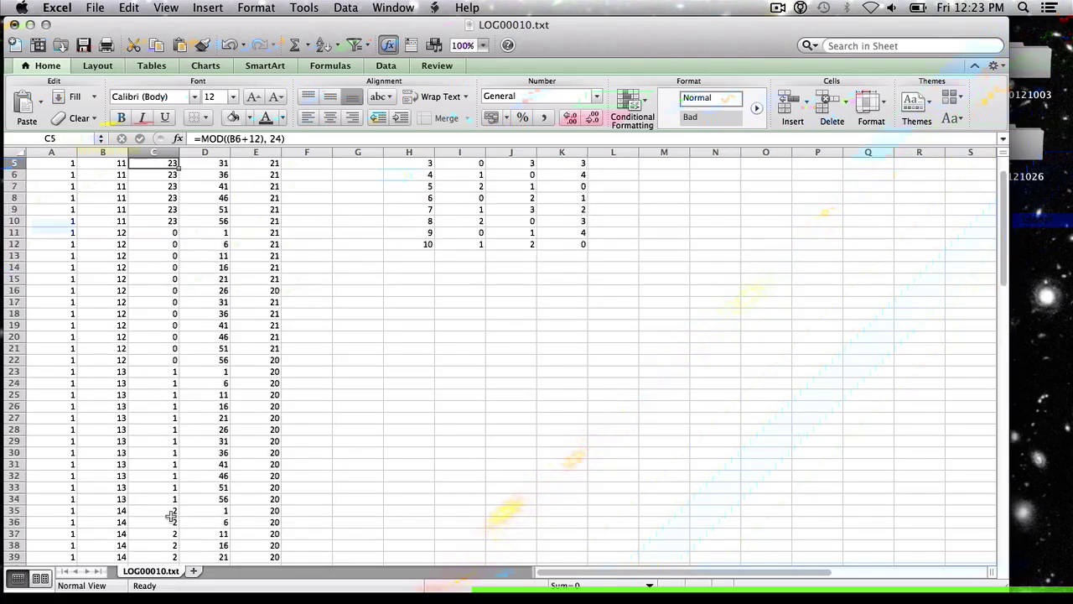
pyautogui.press('Up')
pyautogui.press('Up')
pyautogui.press('Up')
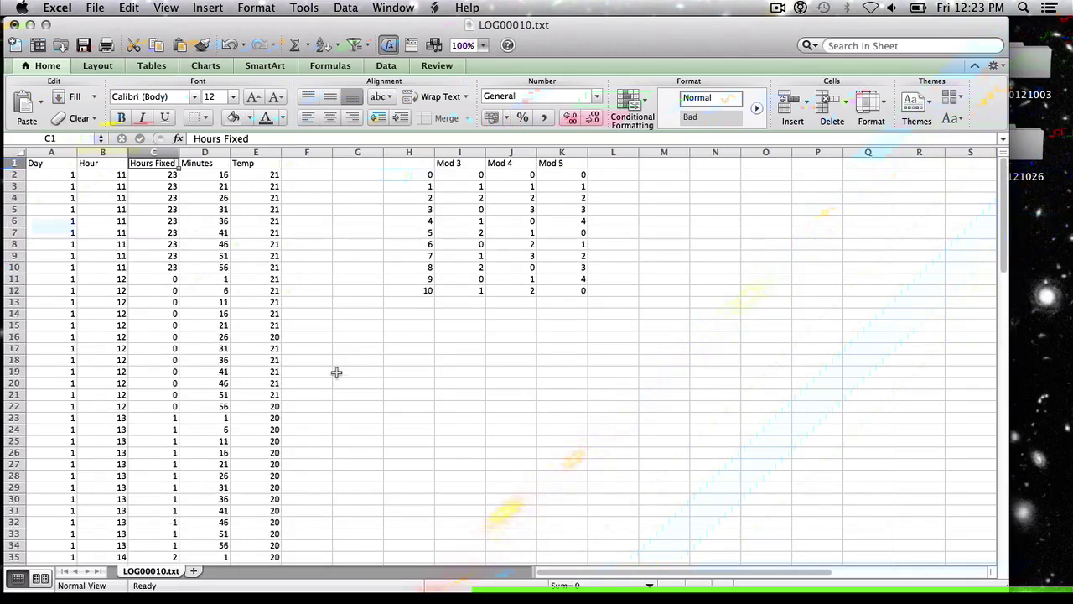
# Step: Insert a blank column before the Temp column
pyautogui.click(256, 151)
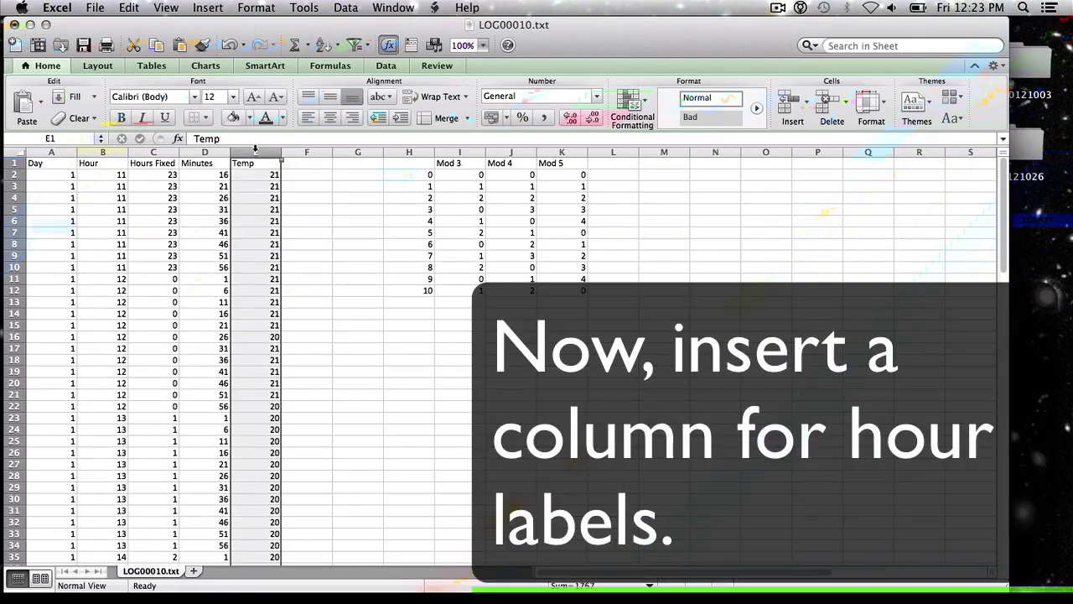
pyautogui.click(255, 173)
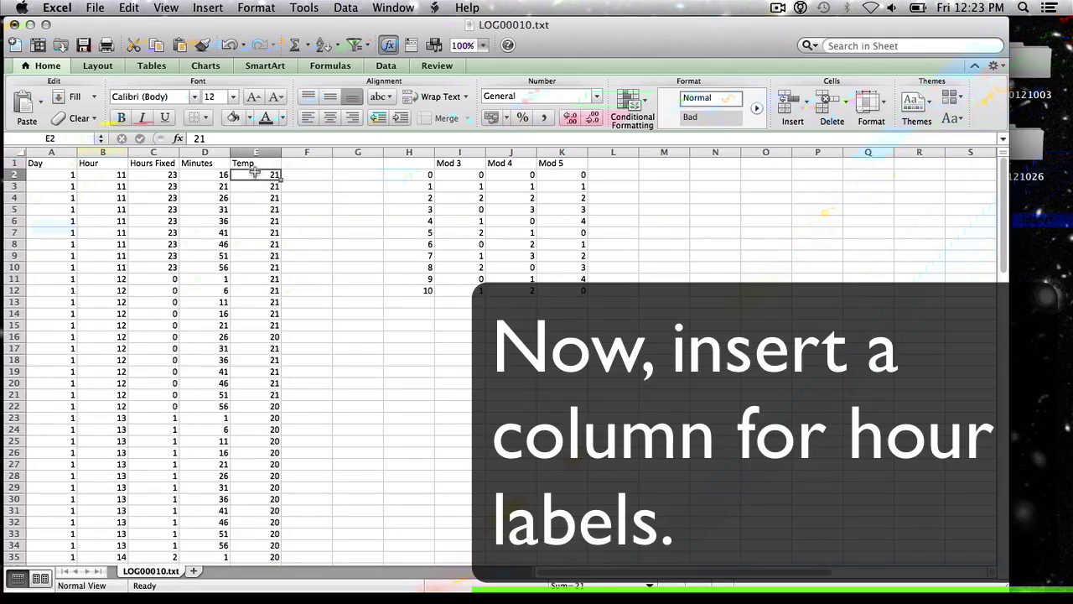
pyautogui.click(247, 150)
pyautogui.rightClick(247, 151)
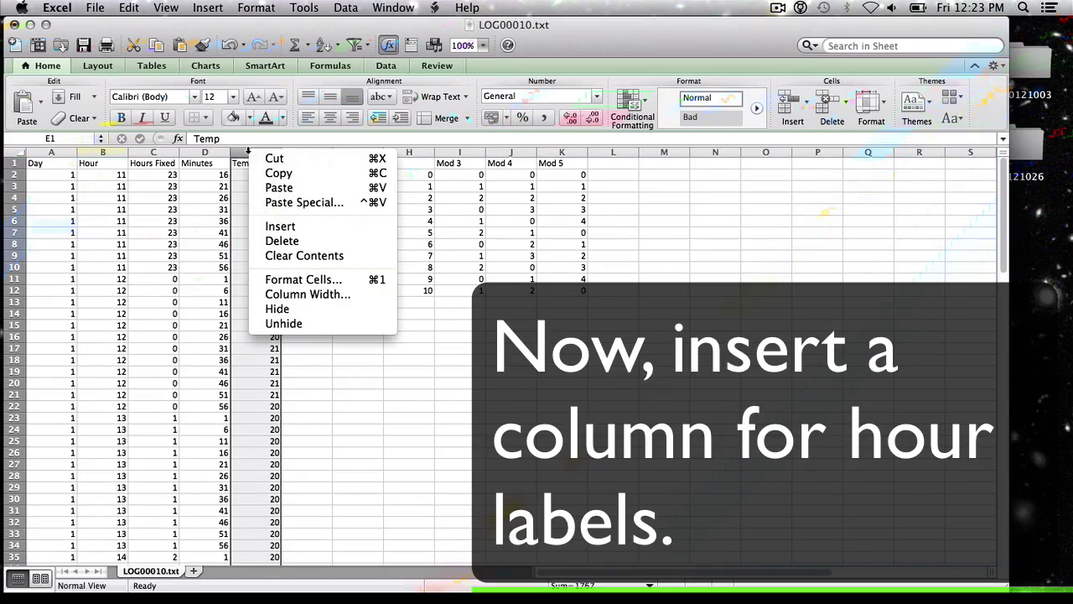
pyautogui.click(307, 226)
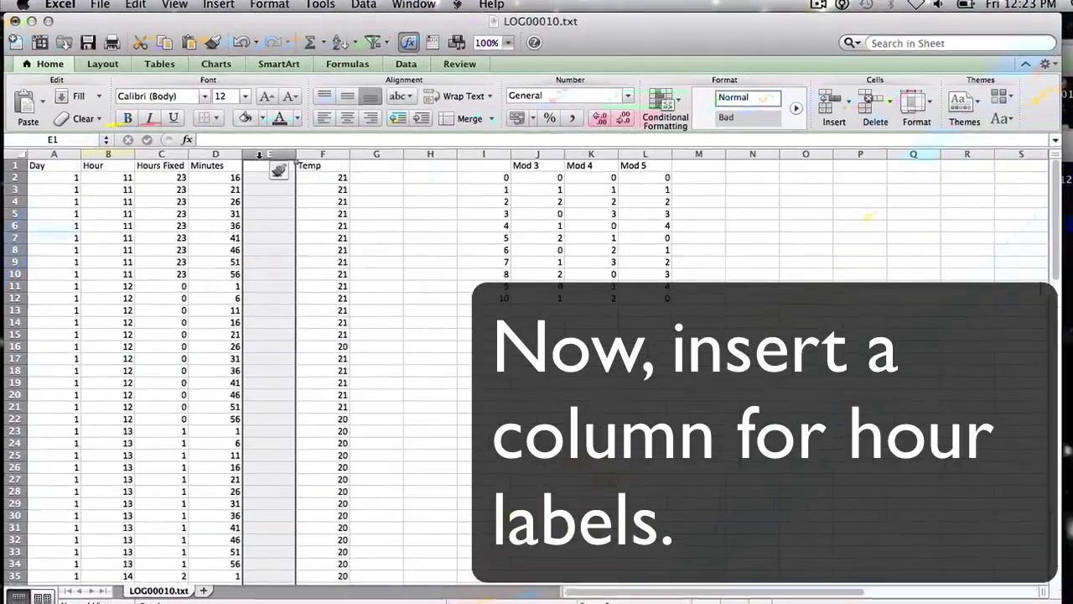
# Step: Head column E 'Labels' and enter =C2&":"&D2 in E2, showing 23:16
pyautogui.write('Labels')
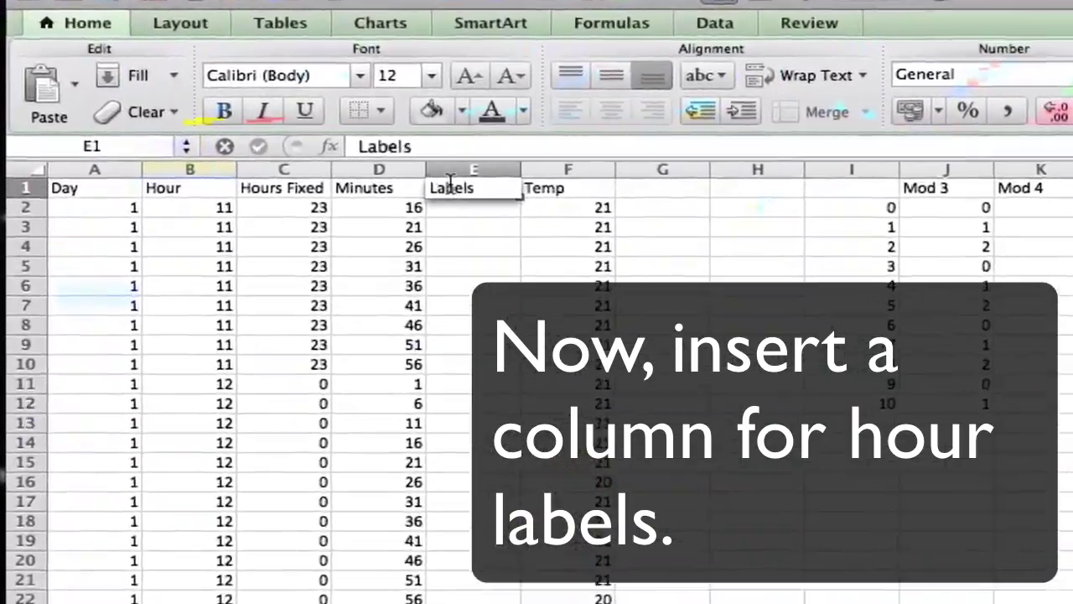
pyautogui.press('Return')
pyautogui.write('=')
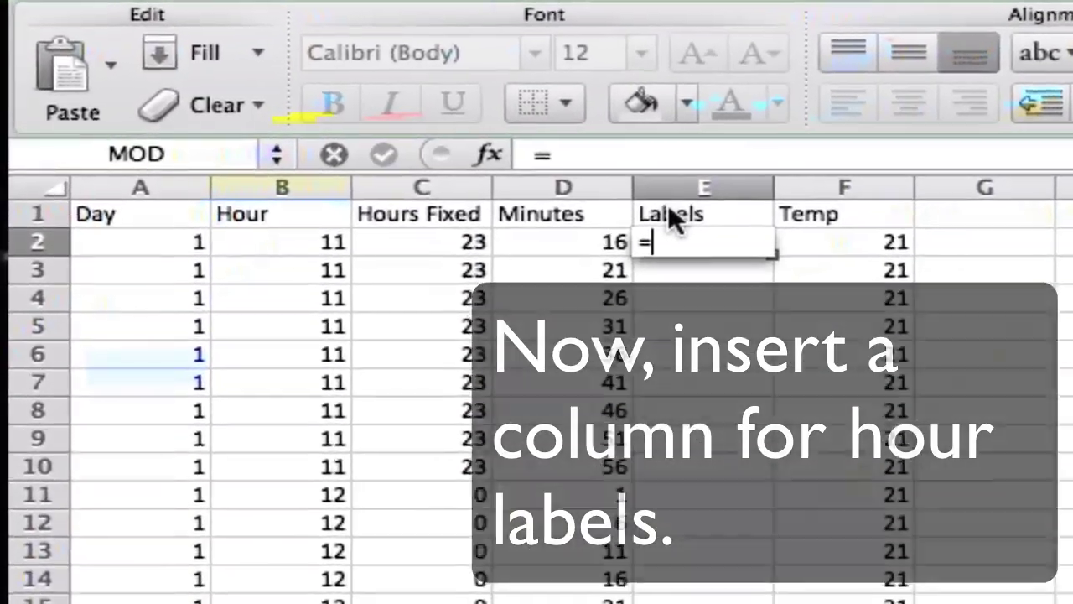
pyautogui.hscroll(4, 725, 226)
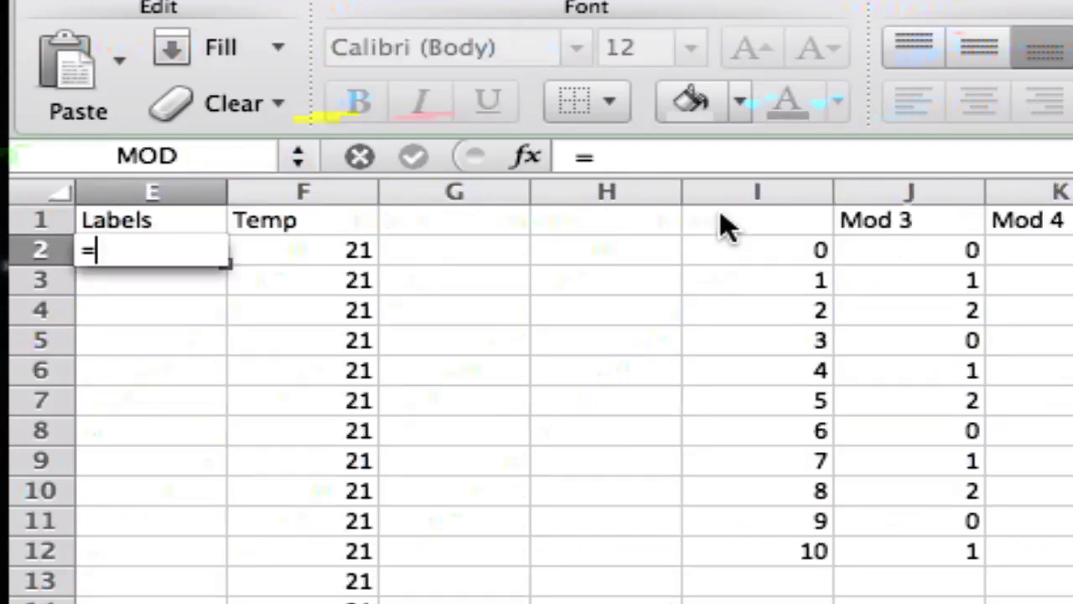
pyautogui.write('C2&":"&')
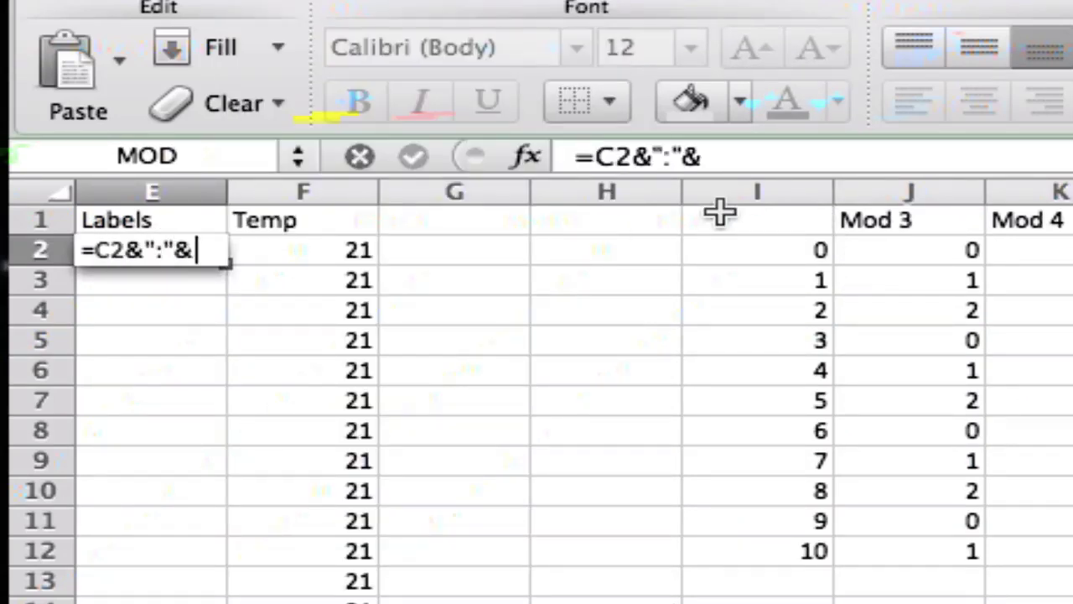
pyautogui.write('D2')
pyautogui.press('Return')
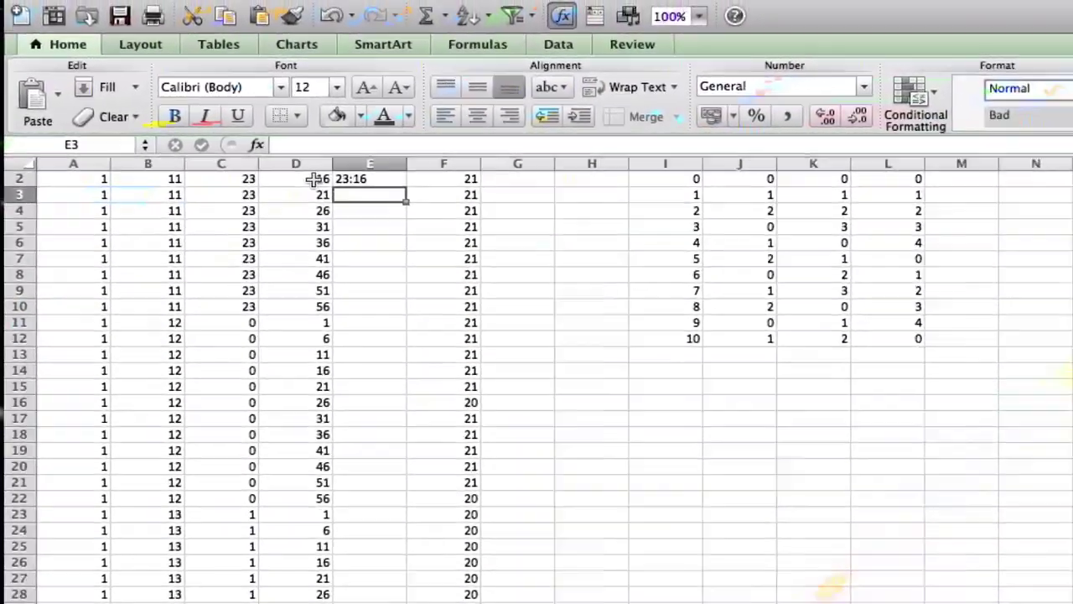
# Step: Copy the E2 time-label formula down column E through row 91
pyautogui.click(394, 180)
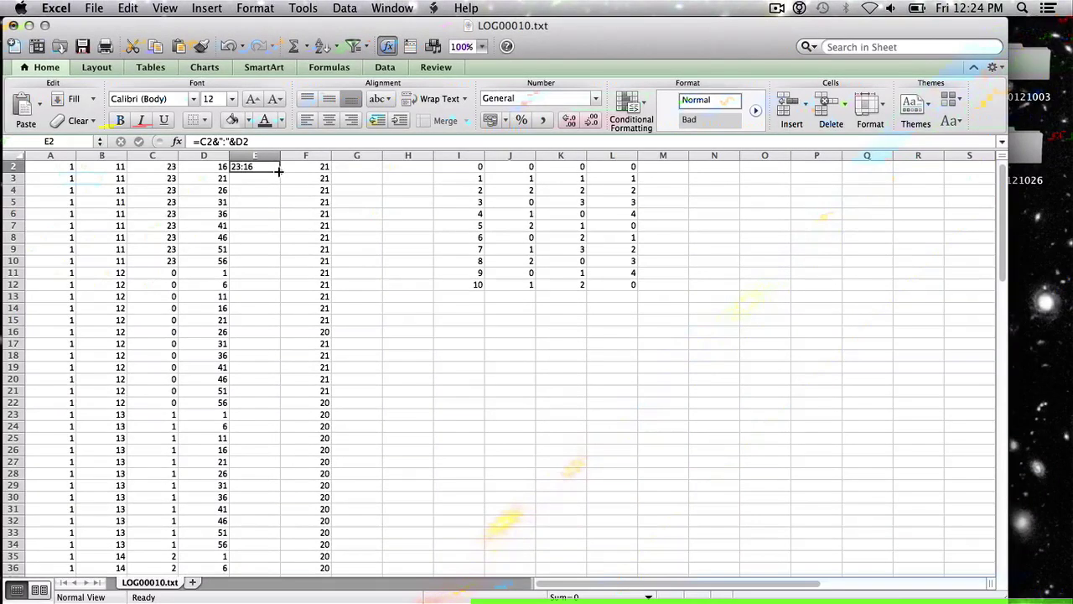
pyautogui.moveTo(279, 172); pyautogui.dragTo(225, 599)
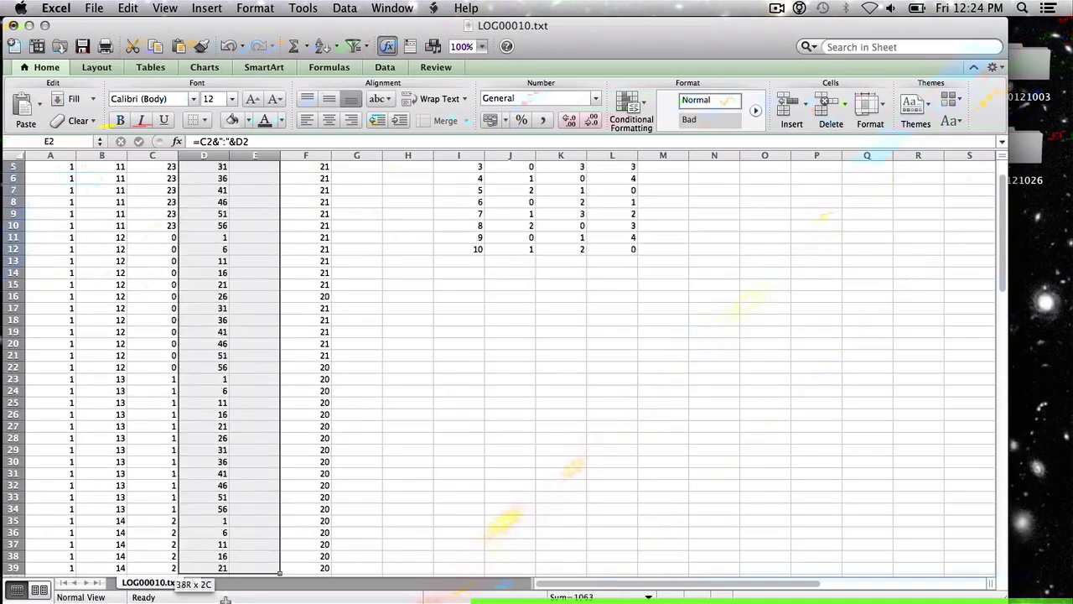
pyautogui.moveTo(226, 598)
pyautogui.mouseDown()
pyautogui.moveTo(248, 591)
pyautogui.moveTo(247, 483)
pyautogui.mouseUp()
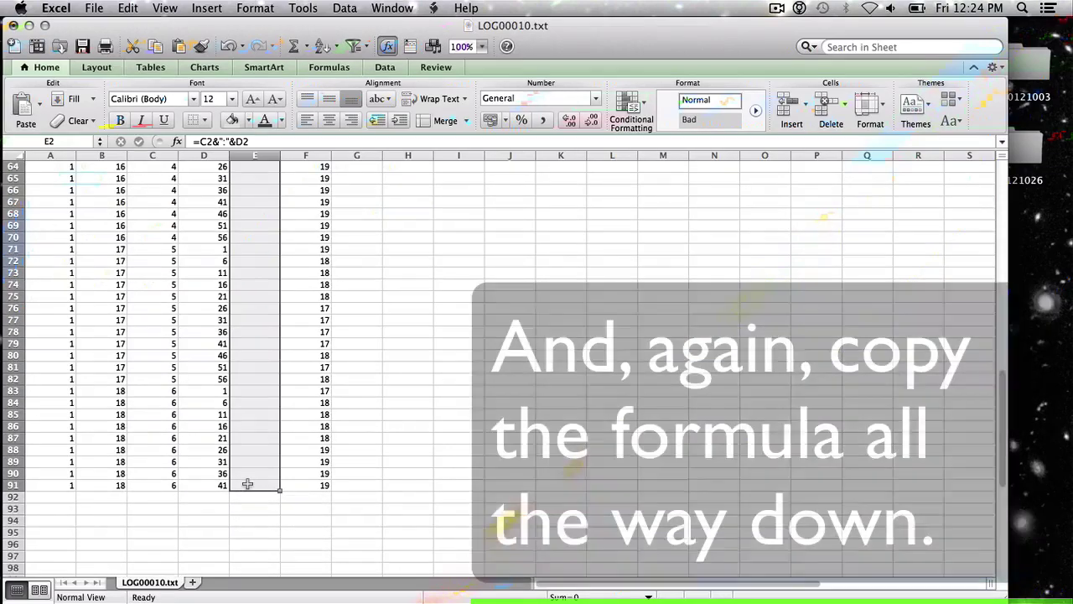
pyautogui.scroll(20, 283, 435)
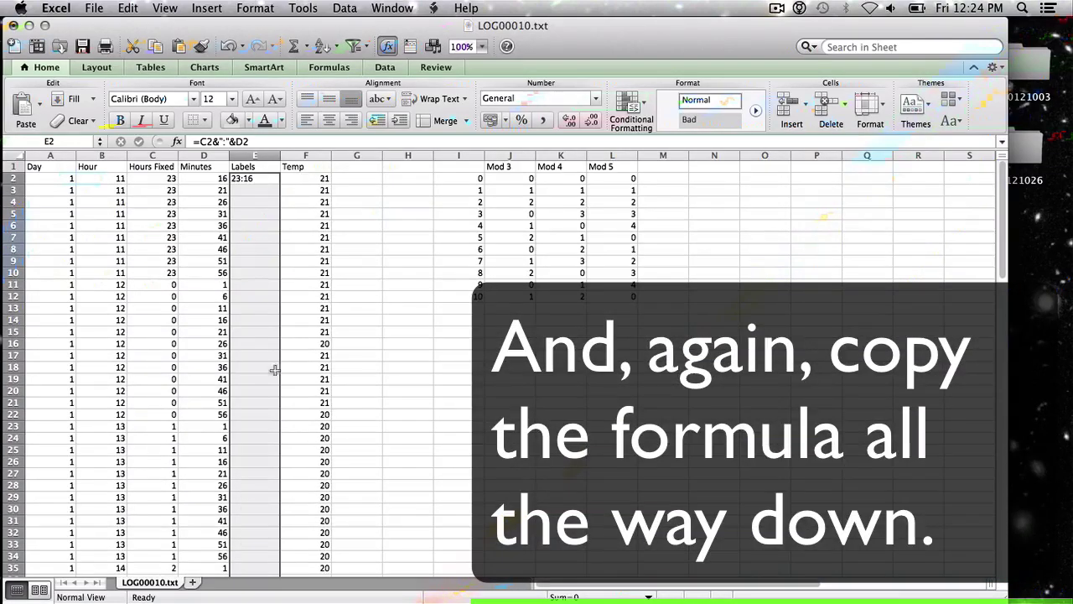
pyautogui.click(258, 176)
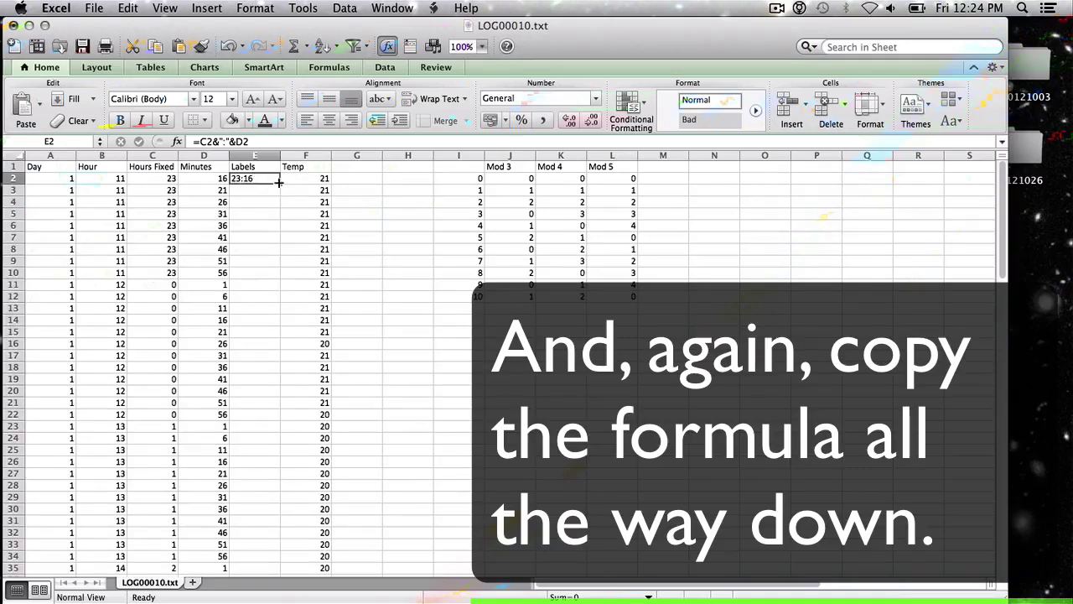
pyautogui.moveTo(278, 181)
pyautogui.mouseDown()
pyautogui.moveTo(275, 599)
pyautogui.moveTo(274, 506)
pyautogui.mouseUp()
pyautogui.moveTo(268, 448); pyautogui.dragTo(267, 448)
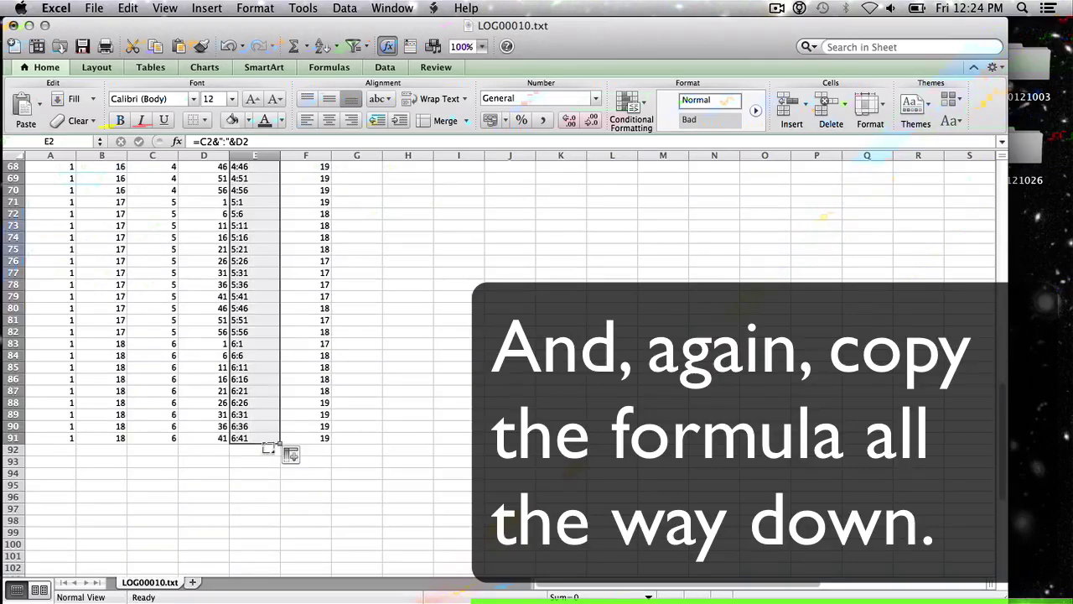
pyautogui.scroll(20, 268, 449)
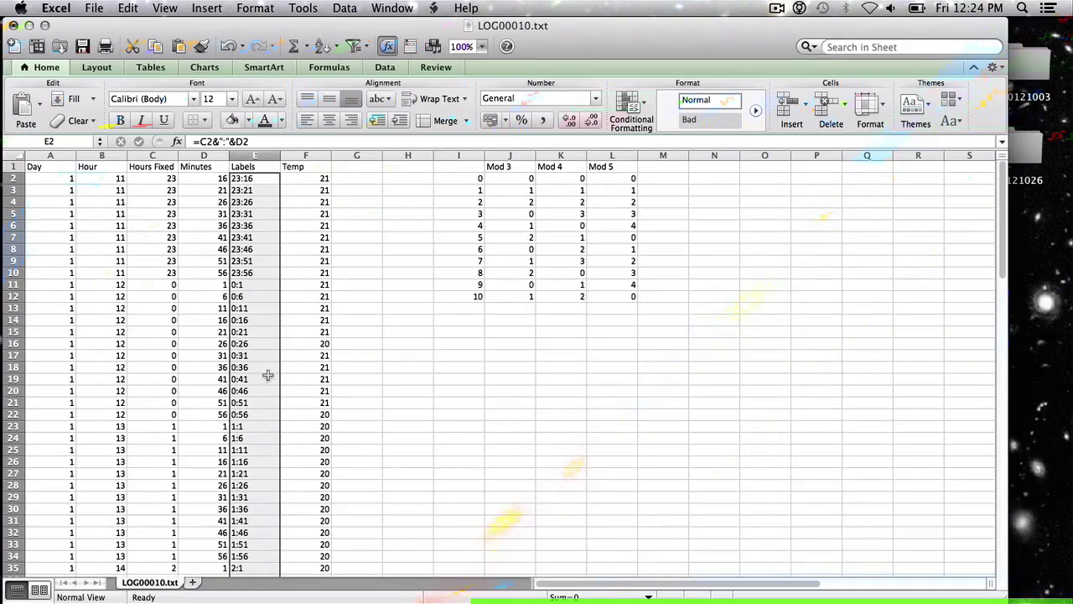
pyautogui.click(253, 285)
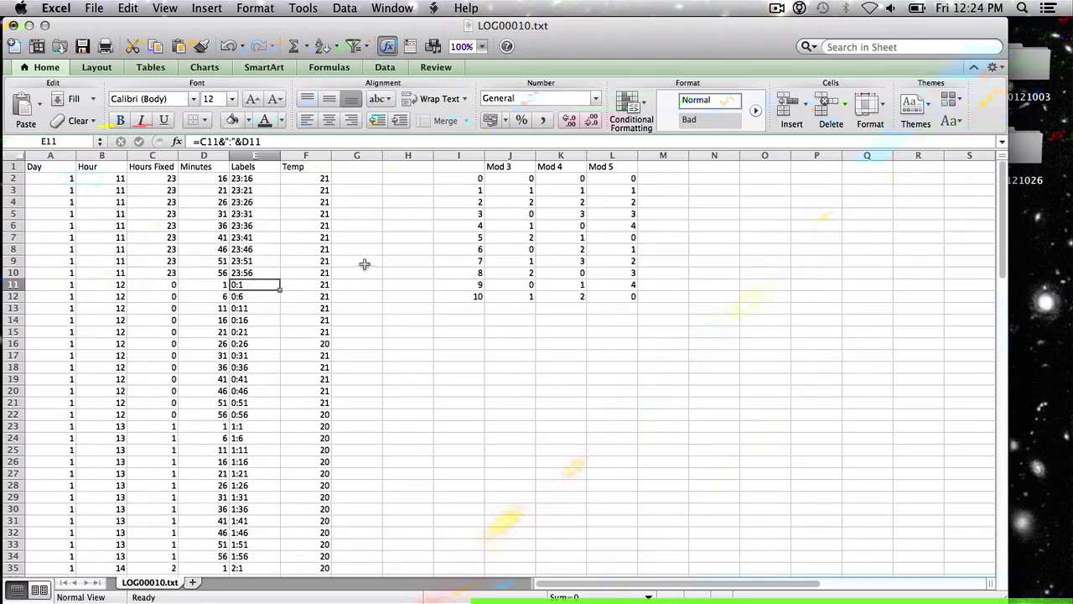
pyautogui.click(303, 177)
pyautogui.scroll(-14, 303, 178)
pyautogui.scroll(-10, 302, 178)
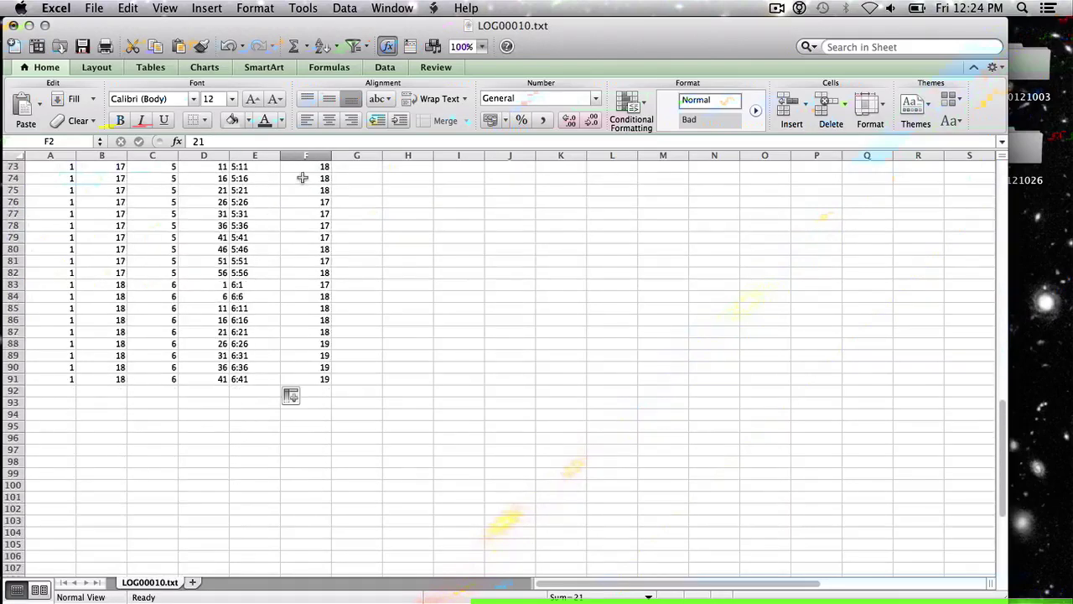
pyautogui.keyDown('shift'); pyautogui.click(317, 380); pyautogui.keyUp('shift')
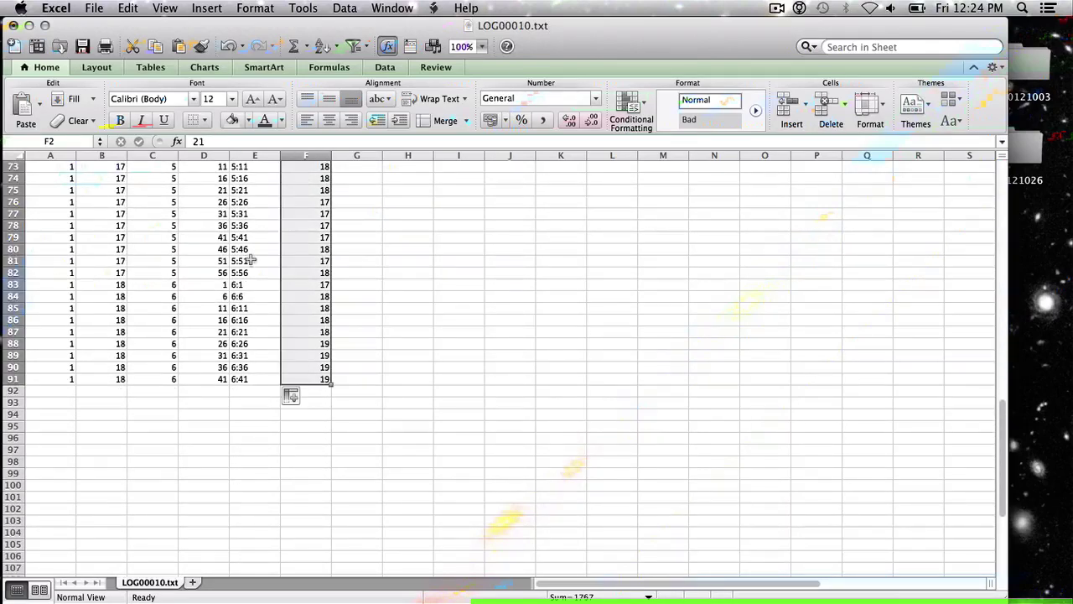
pyautogui.scroll(20, 251, 261)
pyautogui.scroll(2, 254, 261)
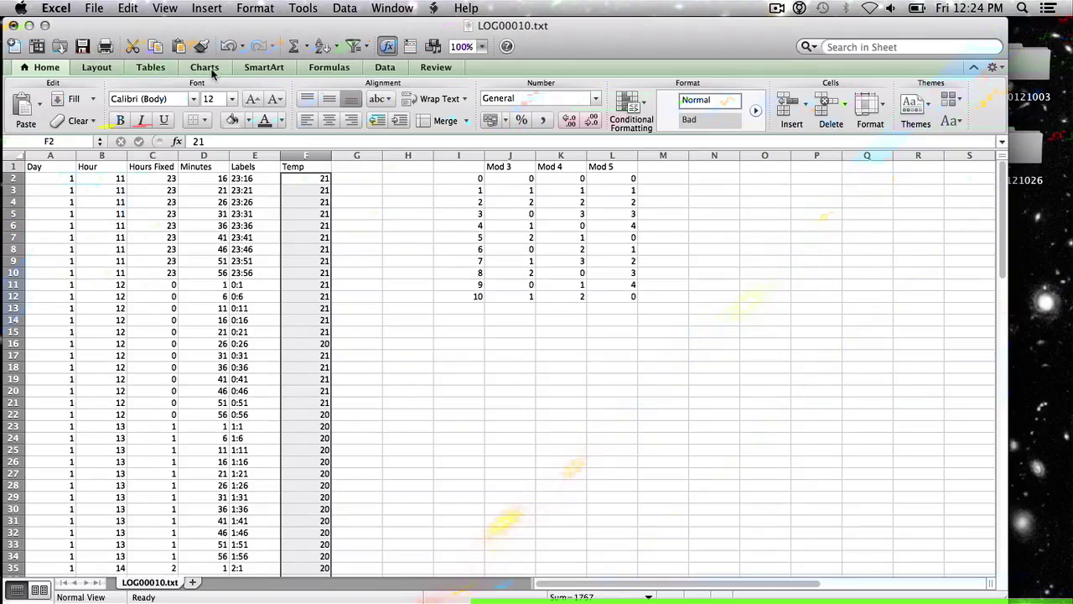
pyautogui.click(205, 67)
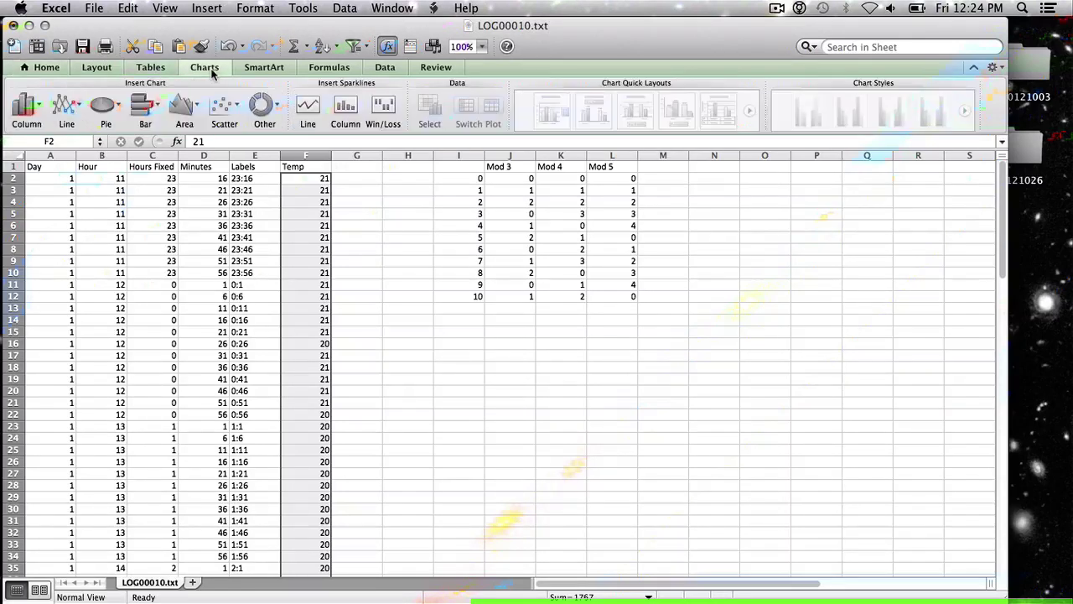
pyautogui.click(67, 108)
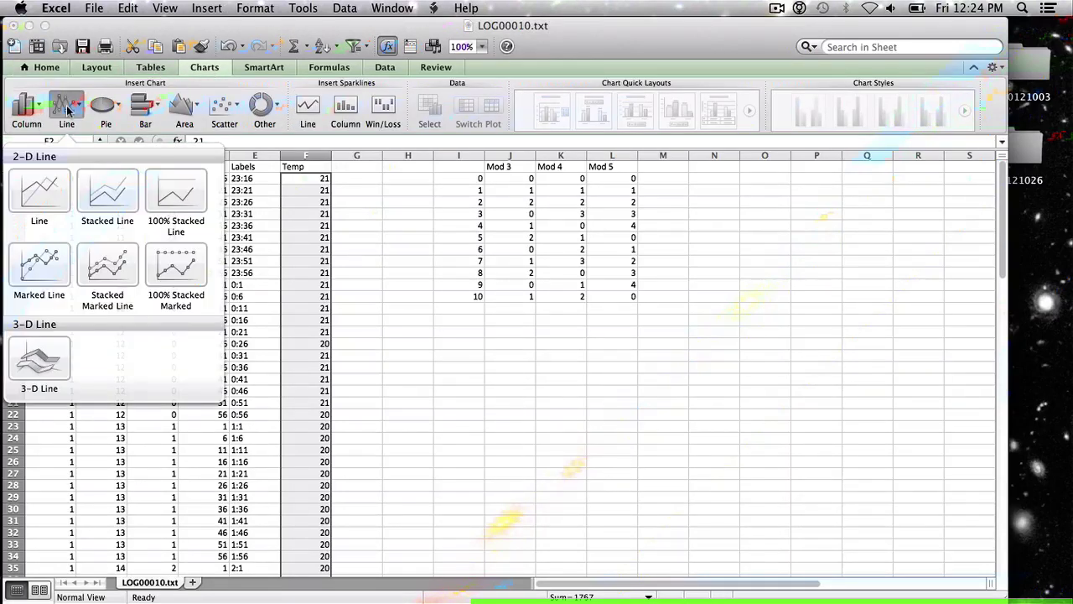
pyautogui.click(39, 193)
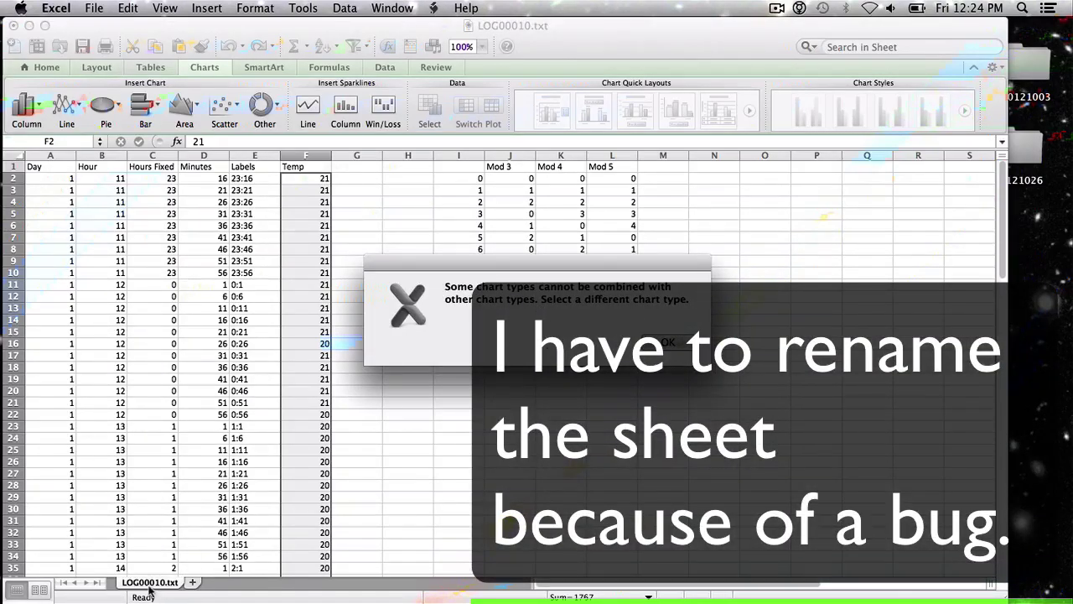
pyautogui.click(665, 339)
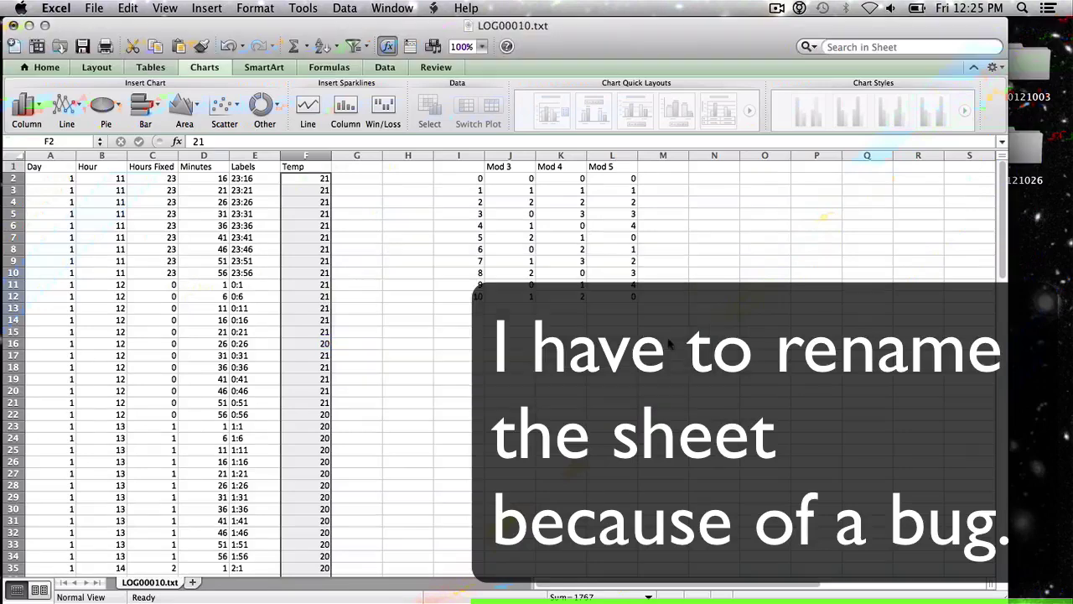
# Step: Rename the worksheet tab to 'Temp Data'
pyautogui.rightClick(155, 582)
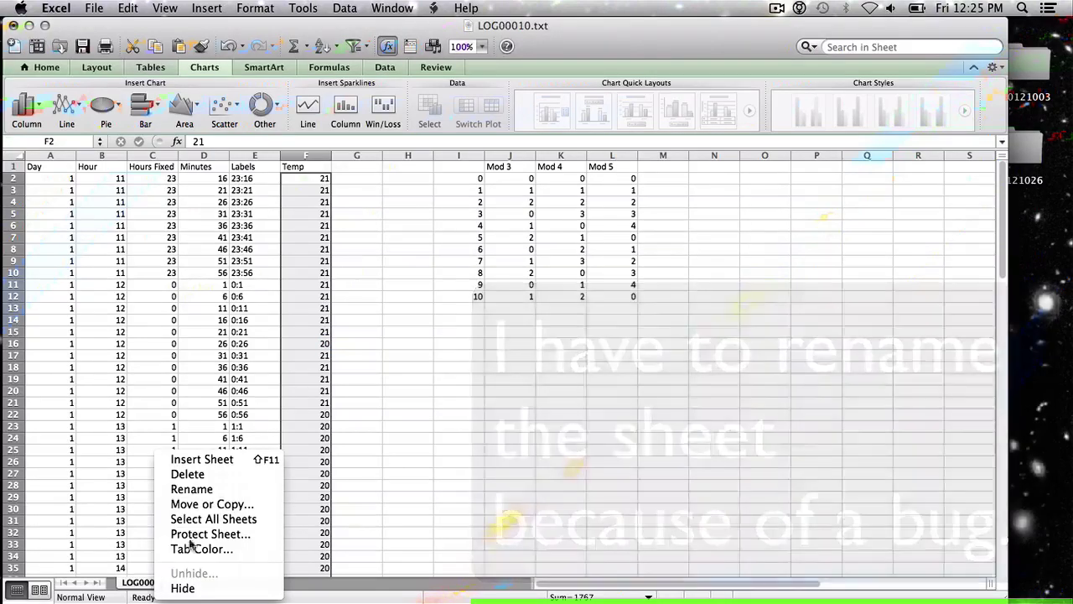
pyautogui.click(206, 489)
pyautogui.write('Temp D')
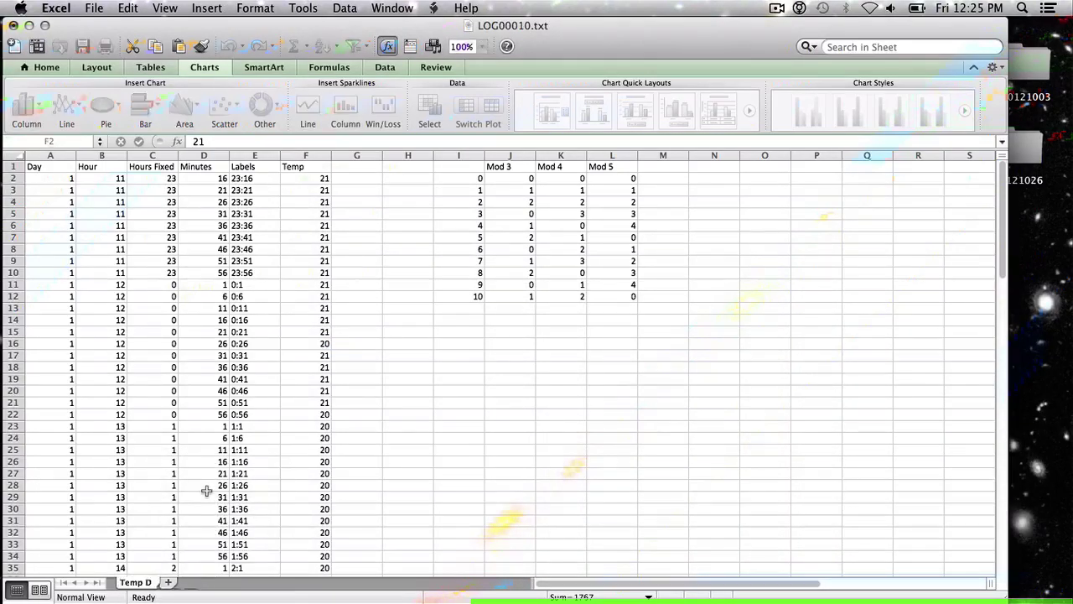
pyautogui.write('ata')
pyautogui.press('Return')
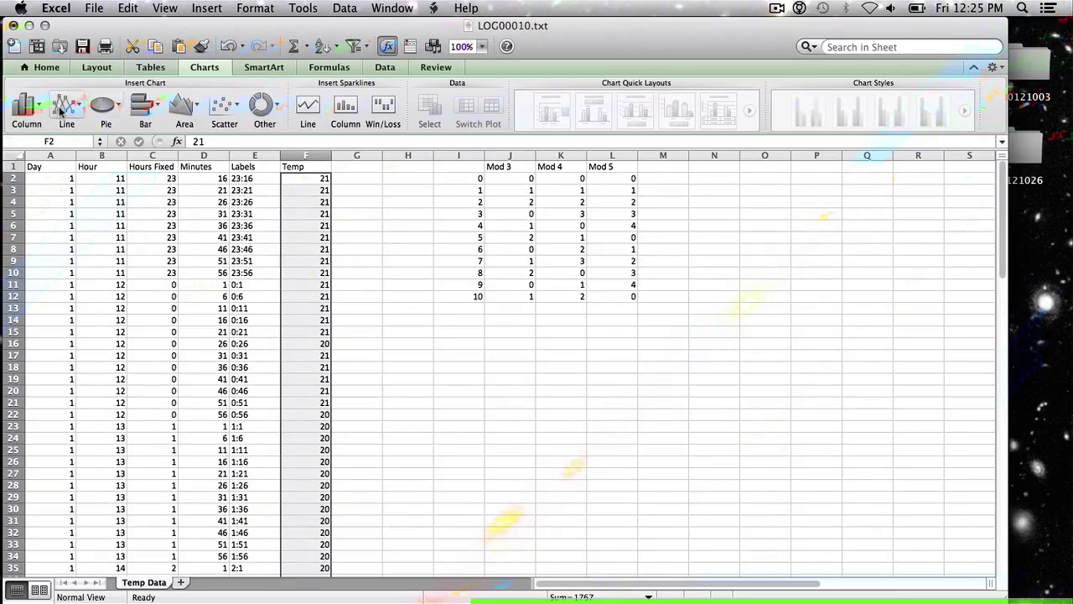
# Step: Insert a line chart of the Temp column, move it beside the data and enlarge it
pyautogui.click(60, 112)
pyautogui.click(38, 186)
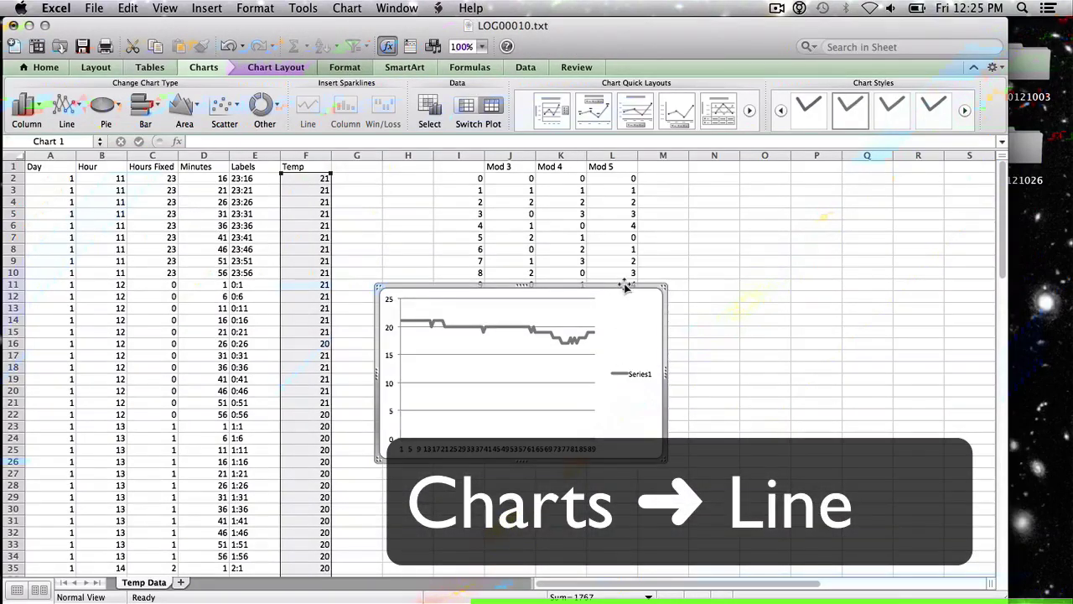
pyautogui.moveTo(625, 287); pyautogui.dragTo(599, 194)
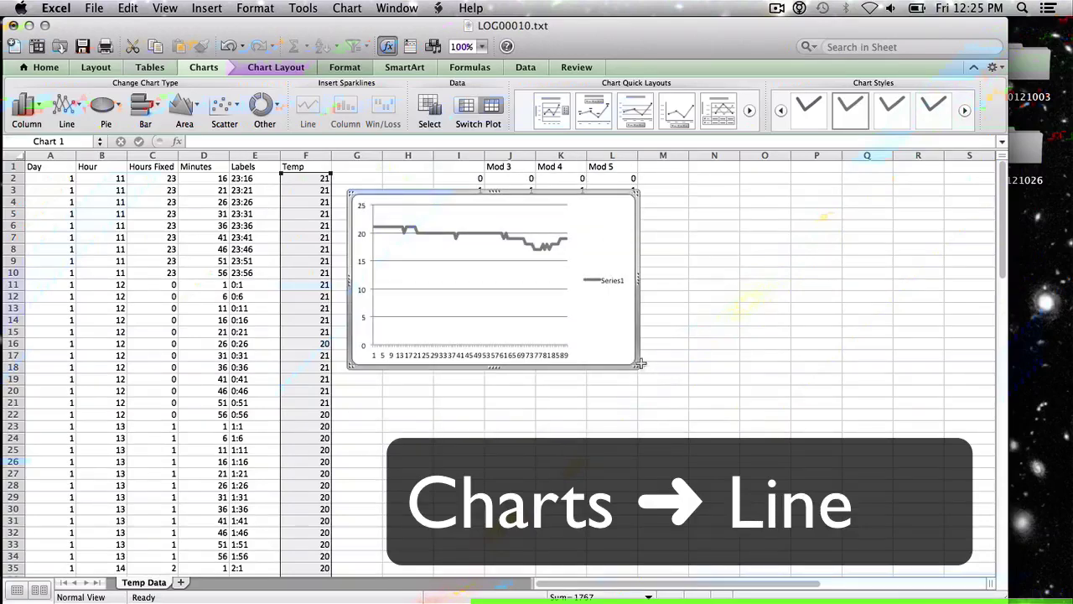
pyautogui.moveTo(634, 365); pyautogui.dragTo(766, 461)
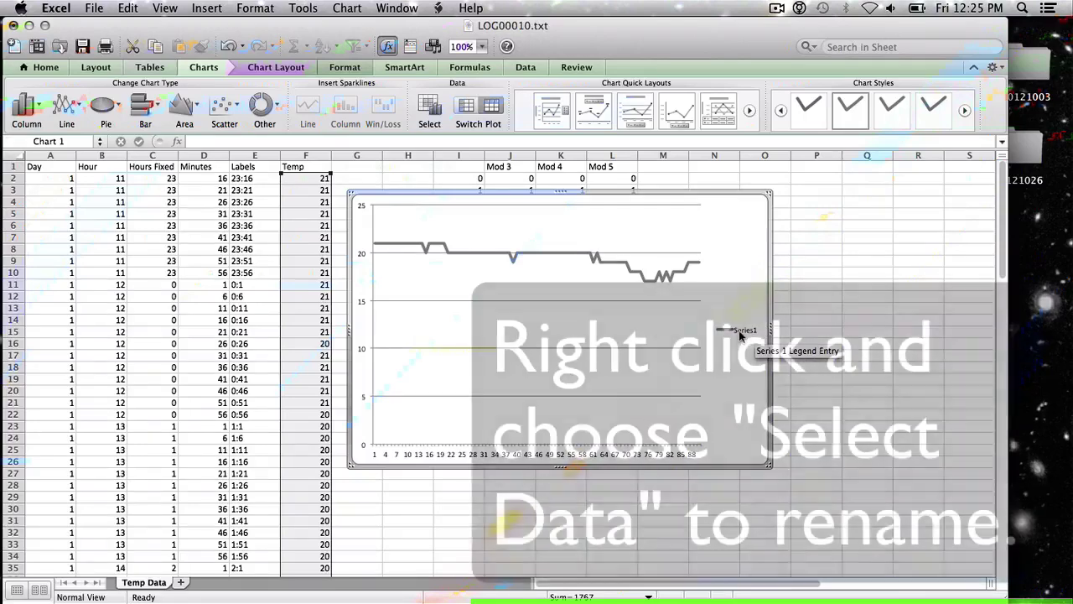
# Step: Rename the chart's data series to 'Temp Data' in Select Data, then reopen the Select Data dialog
pyautogui.click(561, 256)
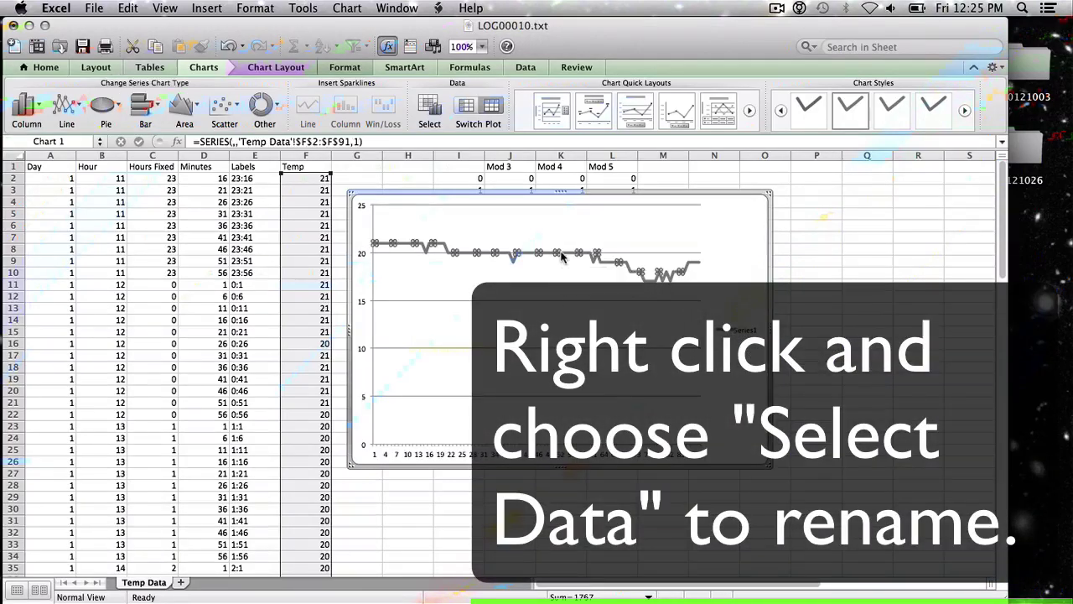
pyautogui.rightClick(561, 255)
pyautogui.click(650, 312)
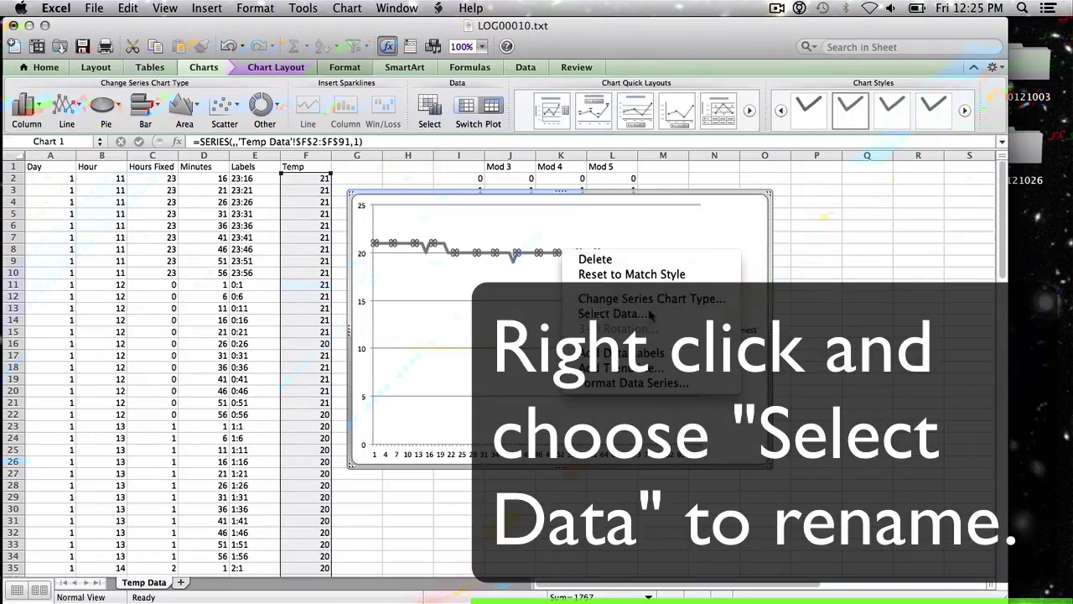
pyautogui.click(948, 260)
pyautogui.write('Temp Data')
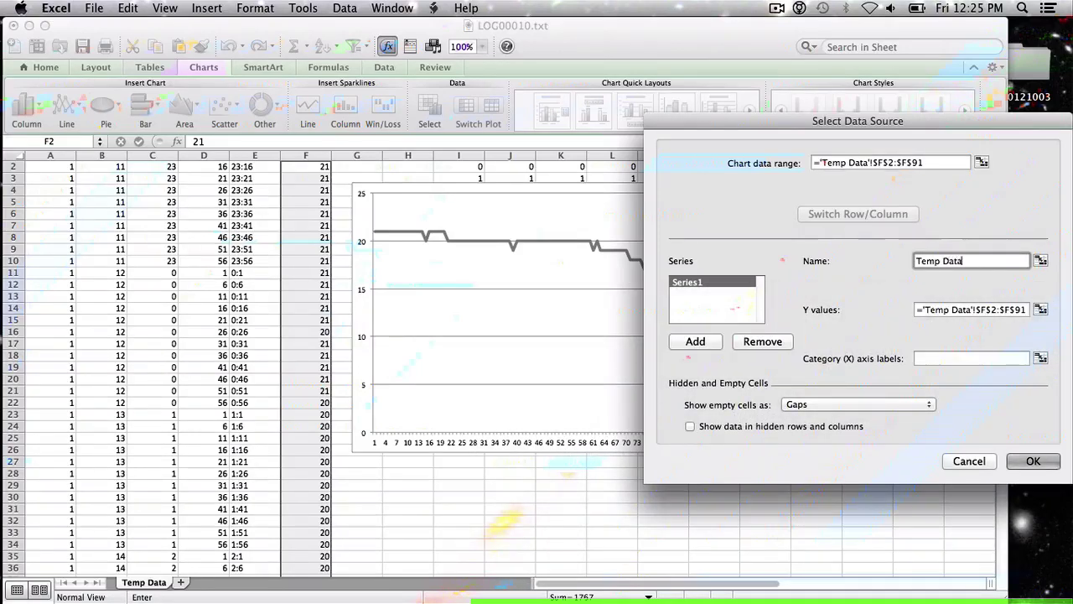
pyautogui.press('Return')
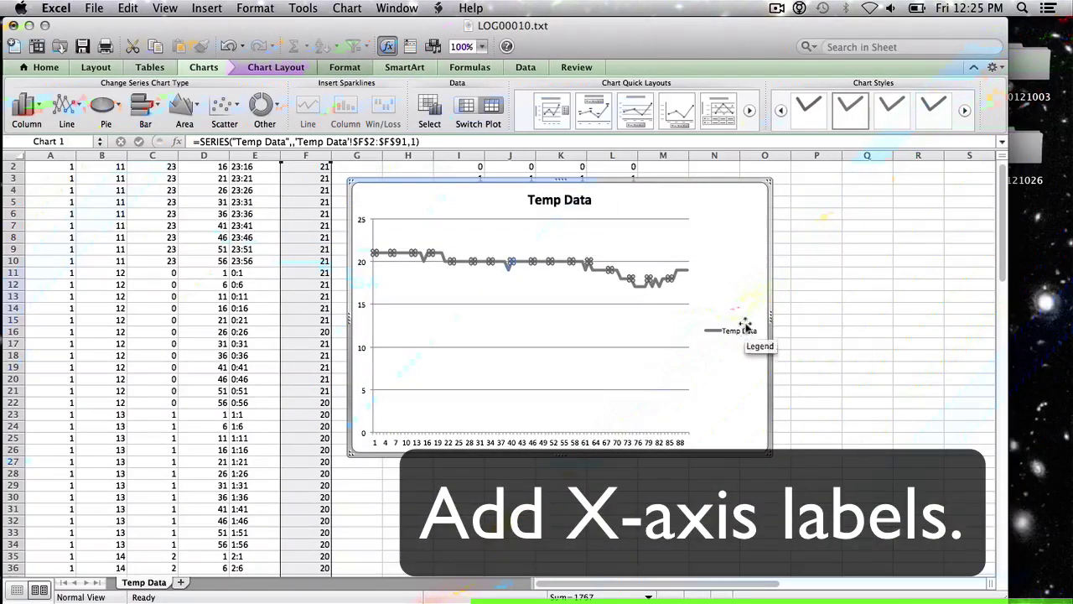
pyautogui.rightClick(559, 261)
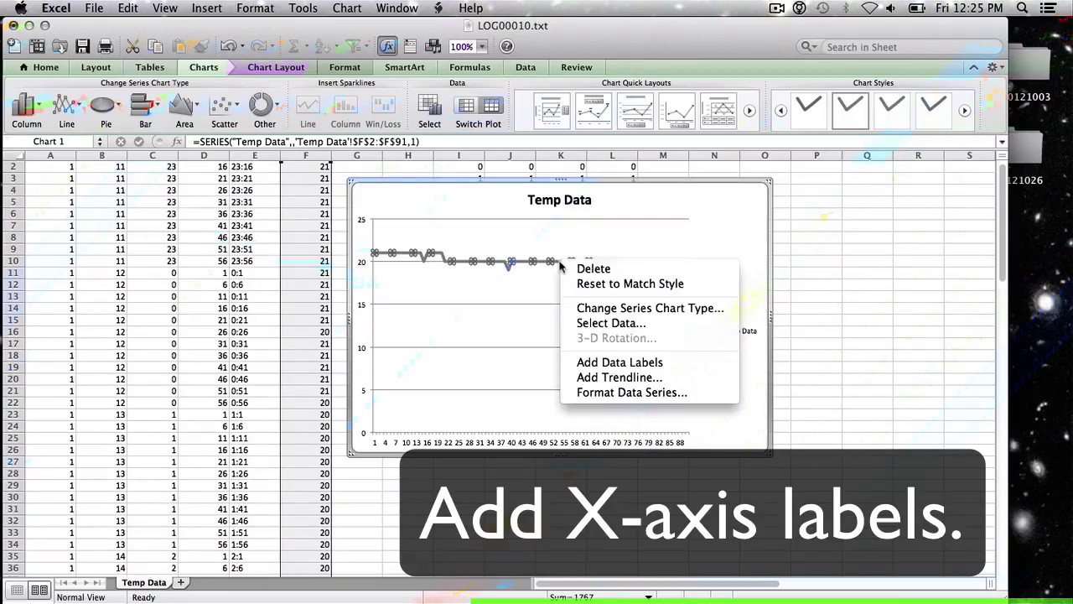
pyautogui.click(617, 324)
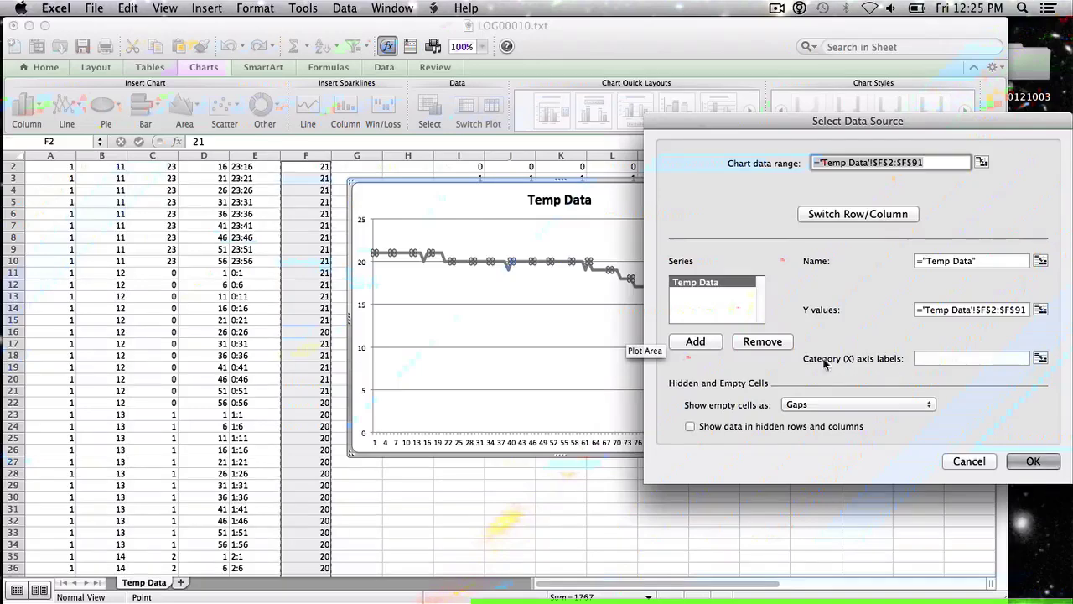
# Step: Set the chart's horizontal axis labels to the times in E2:E91
pyautogui.click(960, 462)
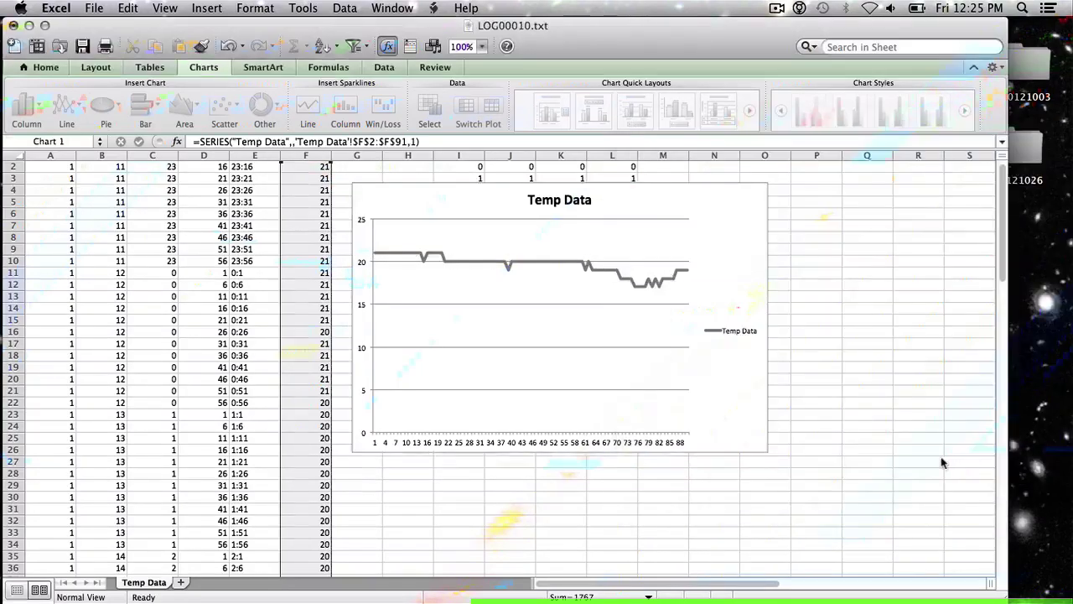
pyautogui.click(550, 442)
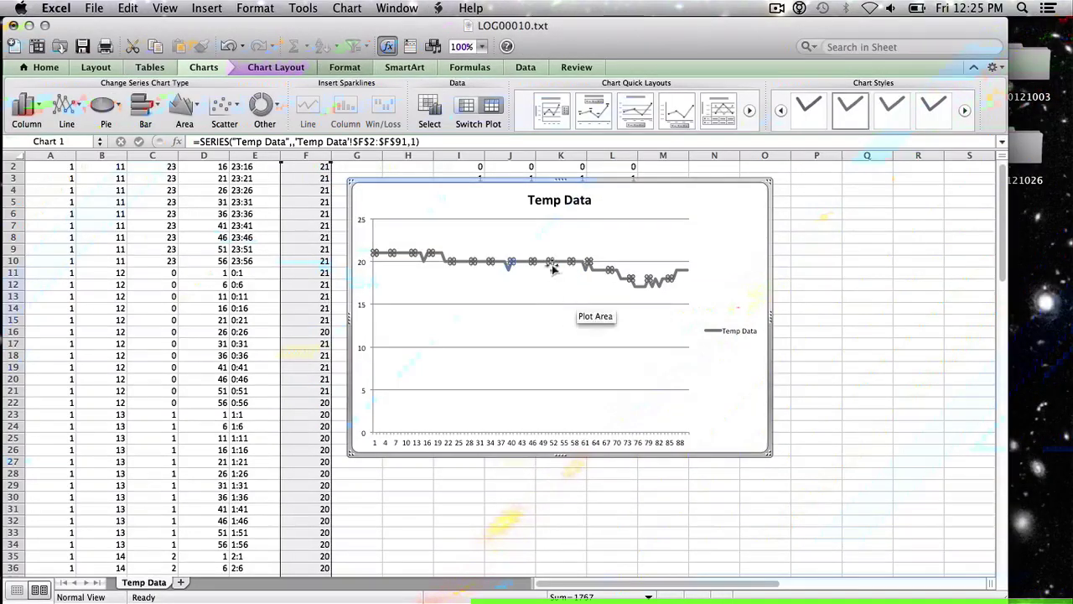
pyautogui.rightClick(564, 263)
pyautogui.click(620, 316)
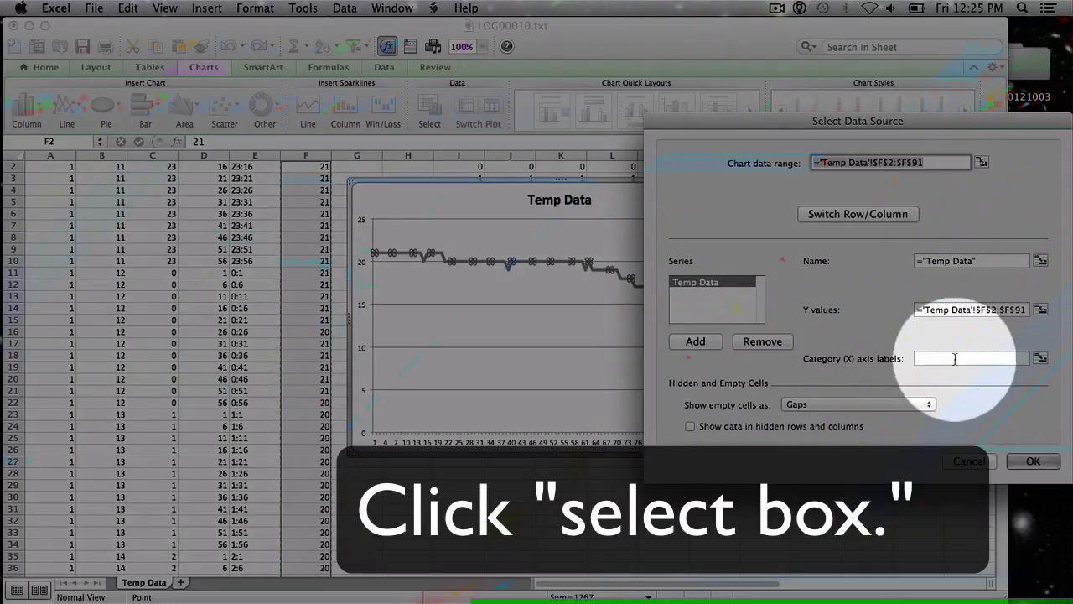
pyautogui.click(932, 358)
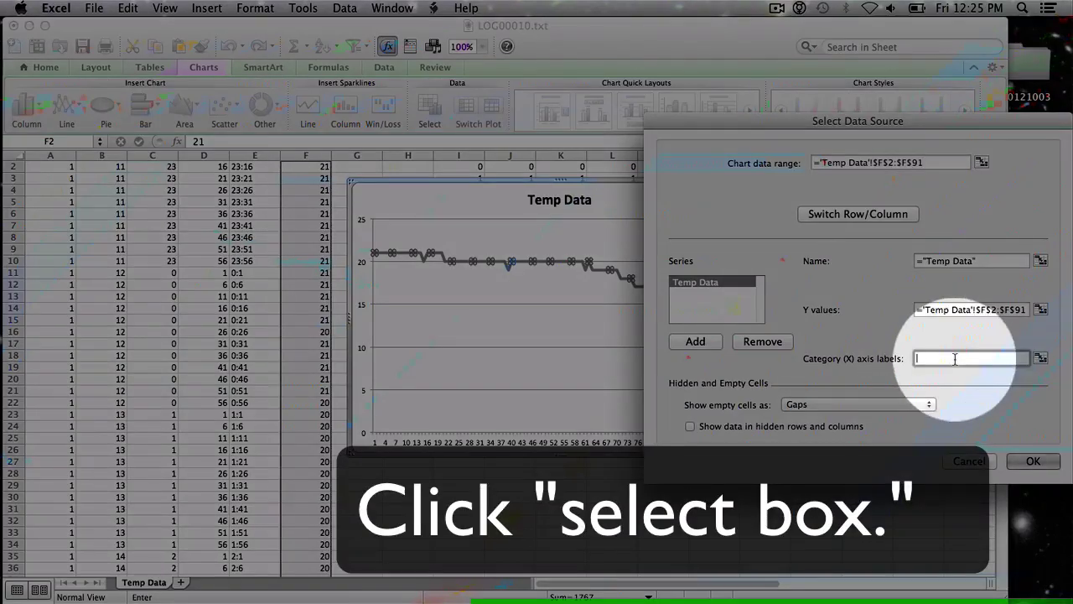
pyautogui.click(1042, 358)
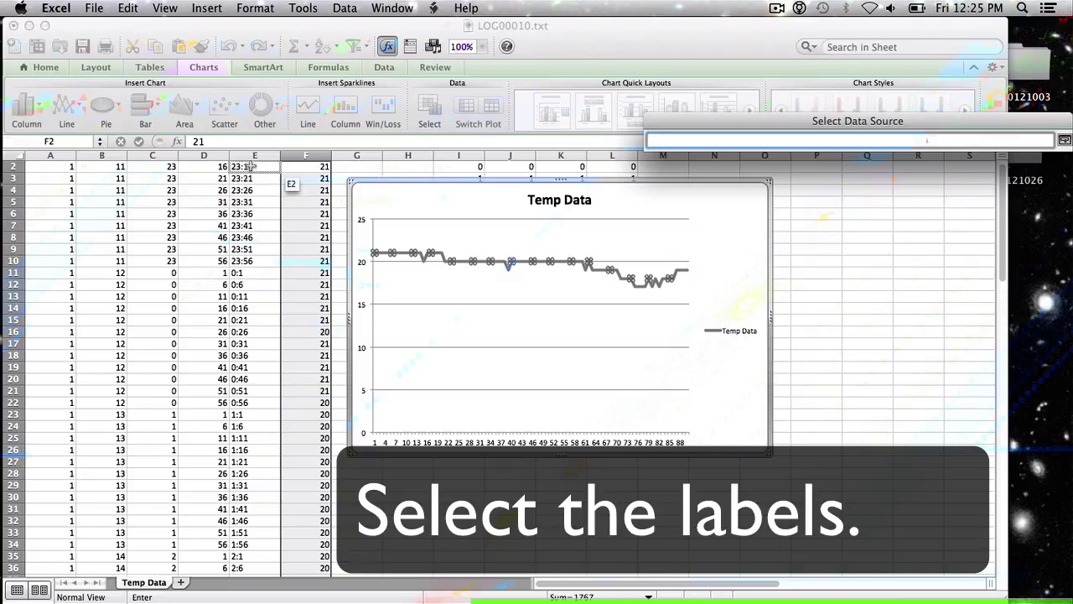
pyautogui.moveTo(249, 167); pyautogui.dragTo(228, 343)
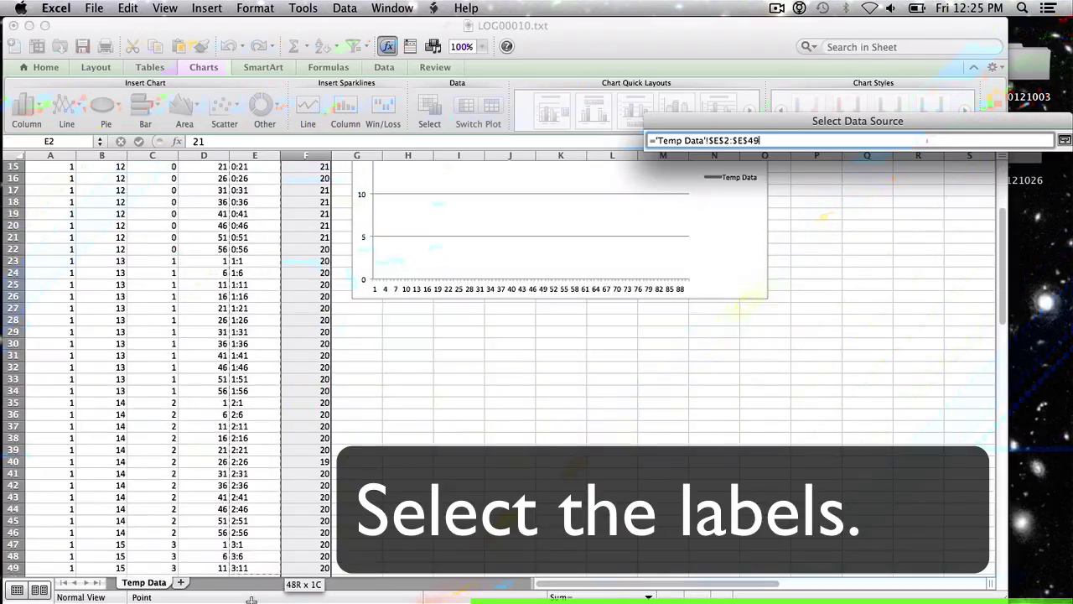
pyautogui.moveTo(223, 486)
pyautogui.mouseDown()
pyautogui.moveTo(252, 600)
pyautogui.moveTo(254, 437)
pyautogui.mouseUp()
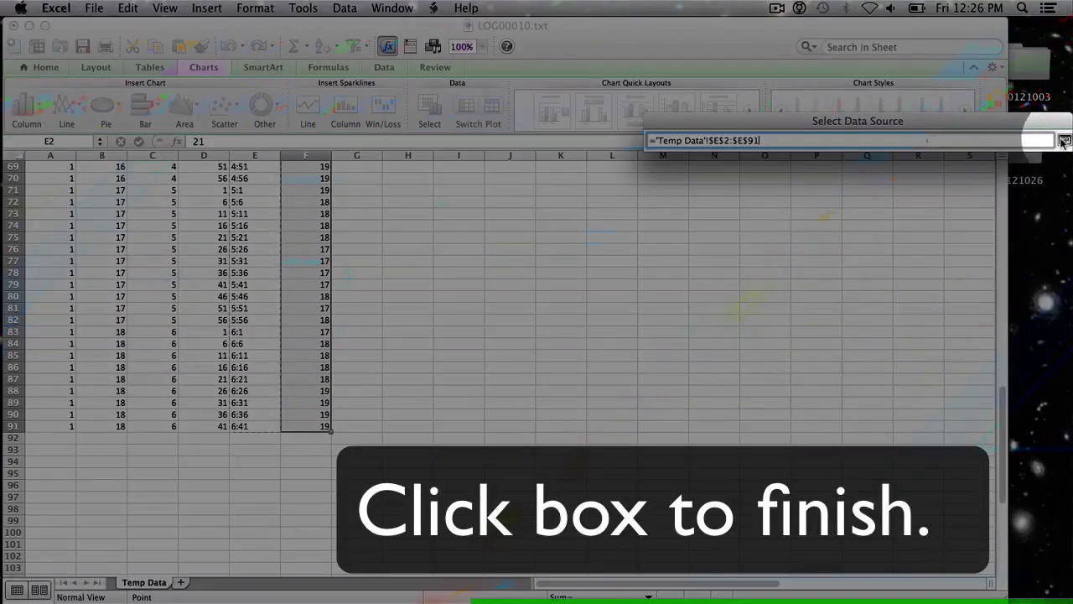
pyautogui.click(1063, 142)
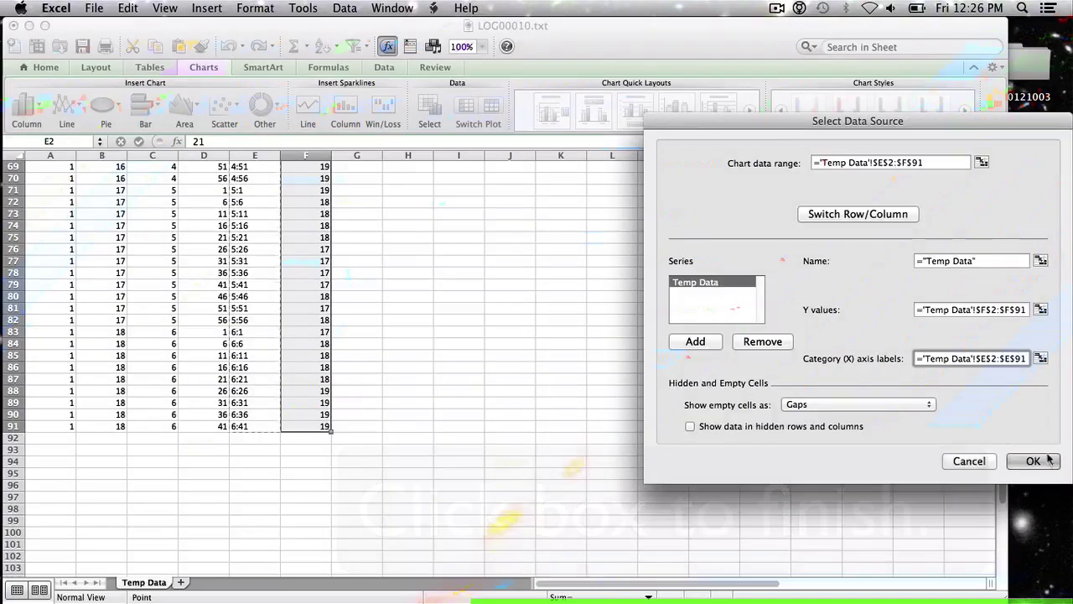
pyautogui.click(1044, 459)
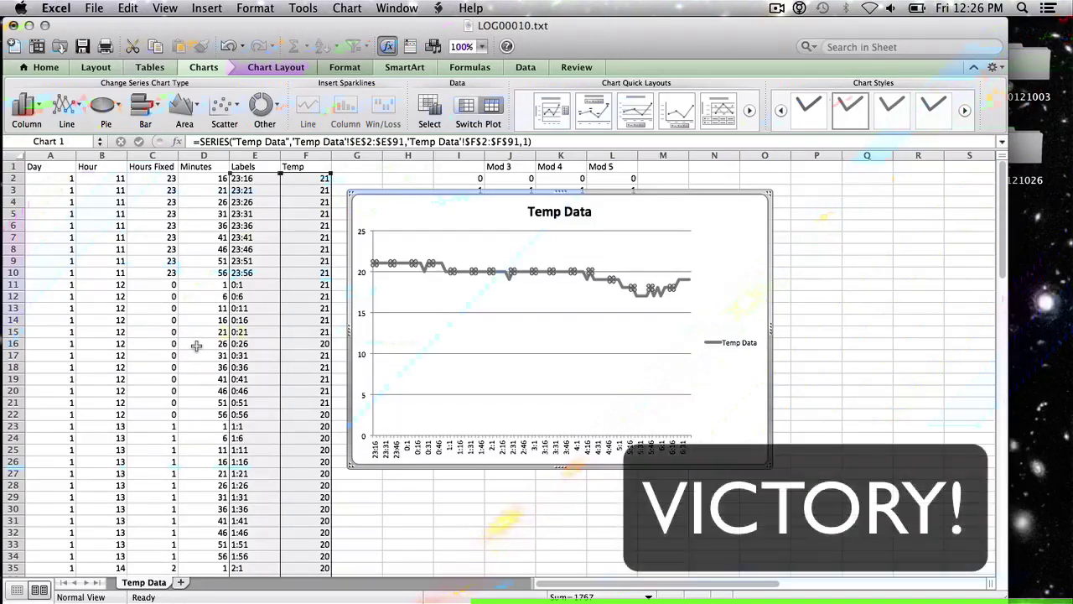
# Step: Move the chart further right, alongside the Mod columns
pyautogui.scroll(-1, 196, 345)
pyautogui.scroll(-3, 196, 345)
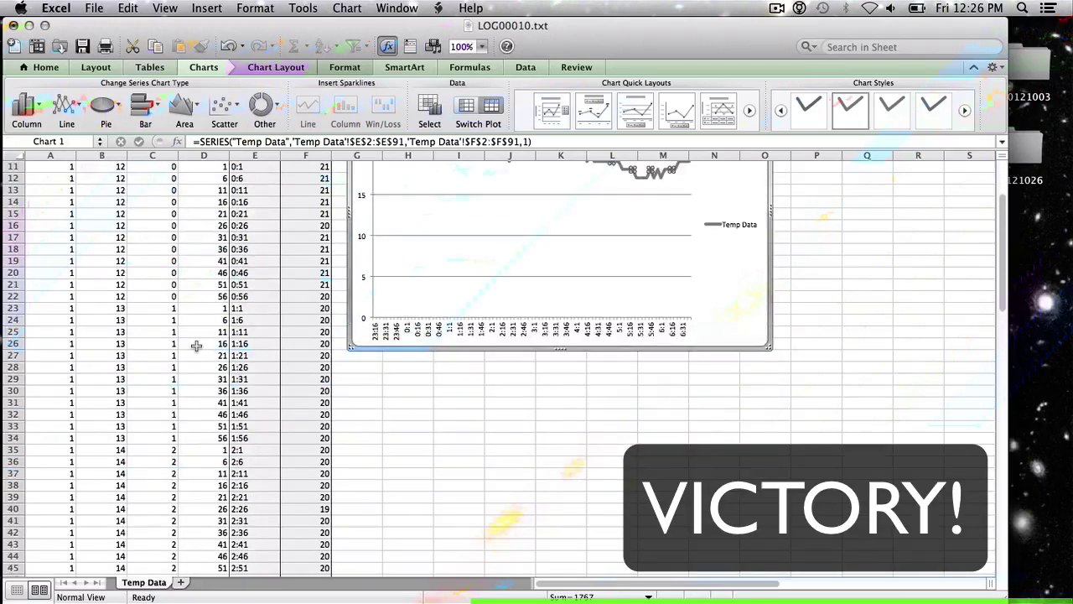
pyautogui.scroll(-2, 196, 345)
pyautogui.scroll(-1, 196, 346)
pyautogui.scroll(7, 197, 345)
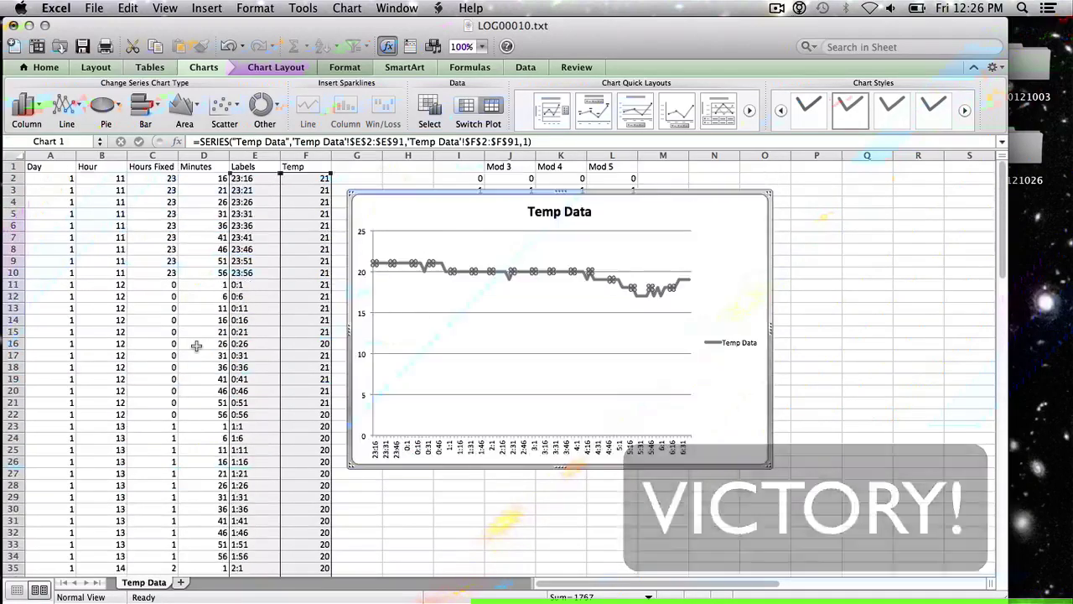
pyautogui.click(256, 296)
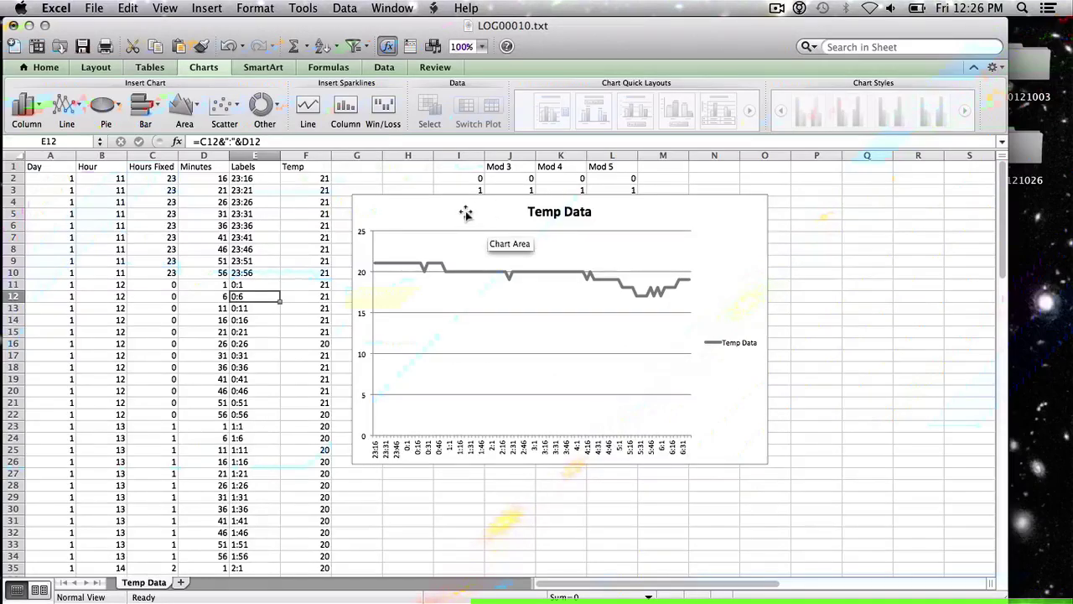
pyautogui.moveTo(466, 214); pyautogui.dragTo(644, 239)
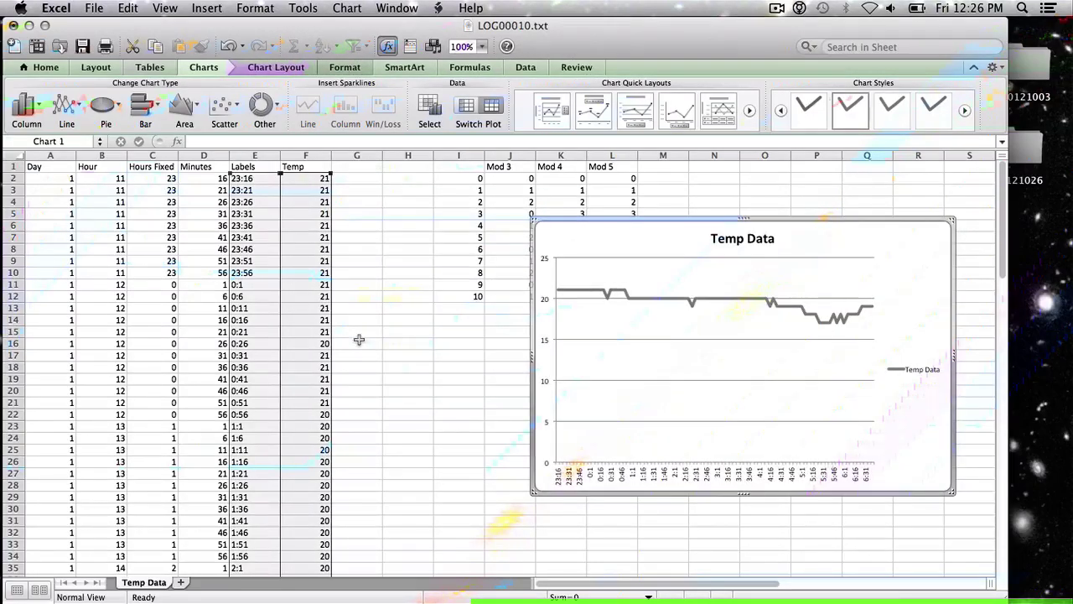
pyautogui.click(359, 339)
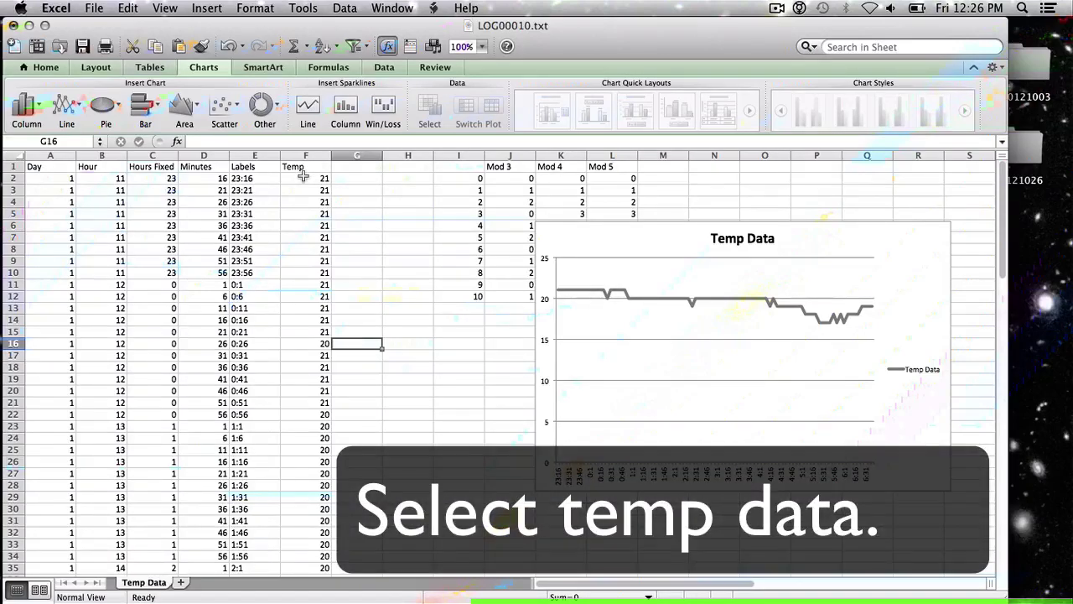
# Step: Select the Temp values F2:F91 and name the range Temperature in the Name Box
pyautogui.click(303, 177)
pyautogui.scroll(-5, 308, 274)
pyautogui.scroll(-5, 308, 274)
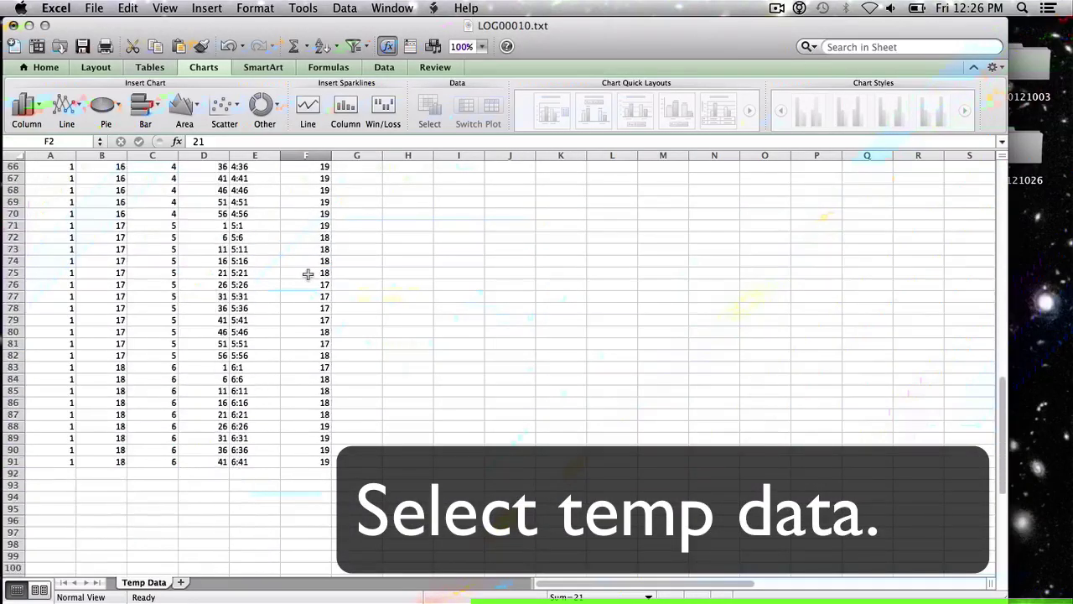
pyautogui.keyDown('shift'); pyautogui.click(314, 461); pyautogui.keyUp('shift')
pyautogui.scroll(5, 312, 459)
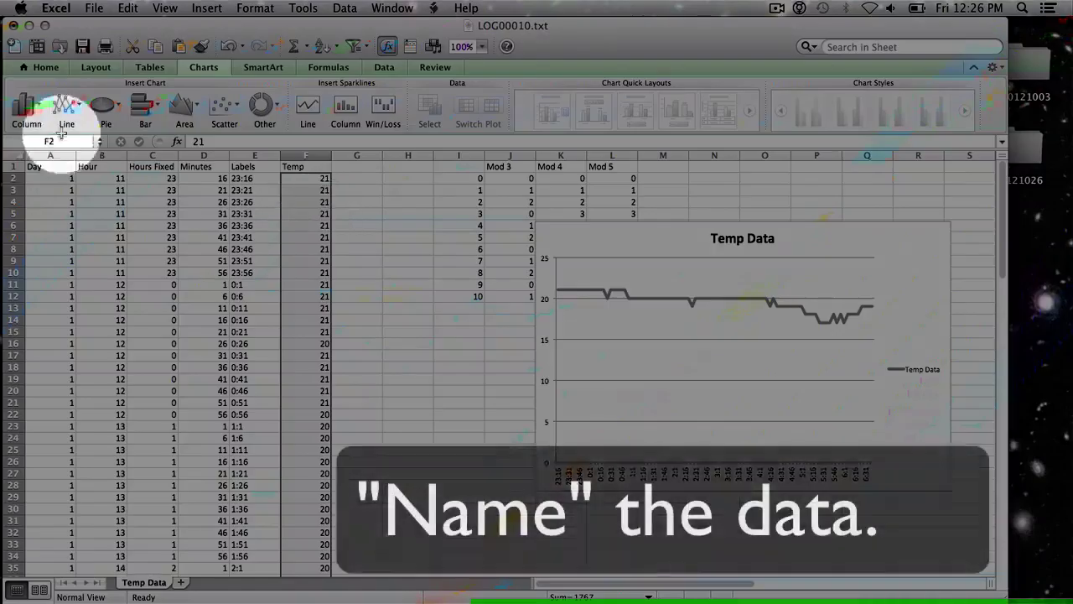
pyautogui.write('mperat')
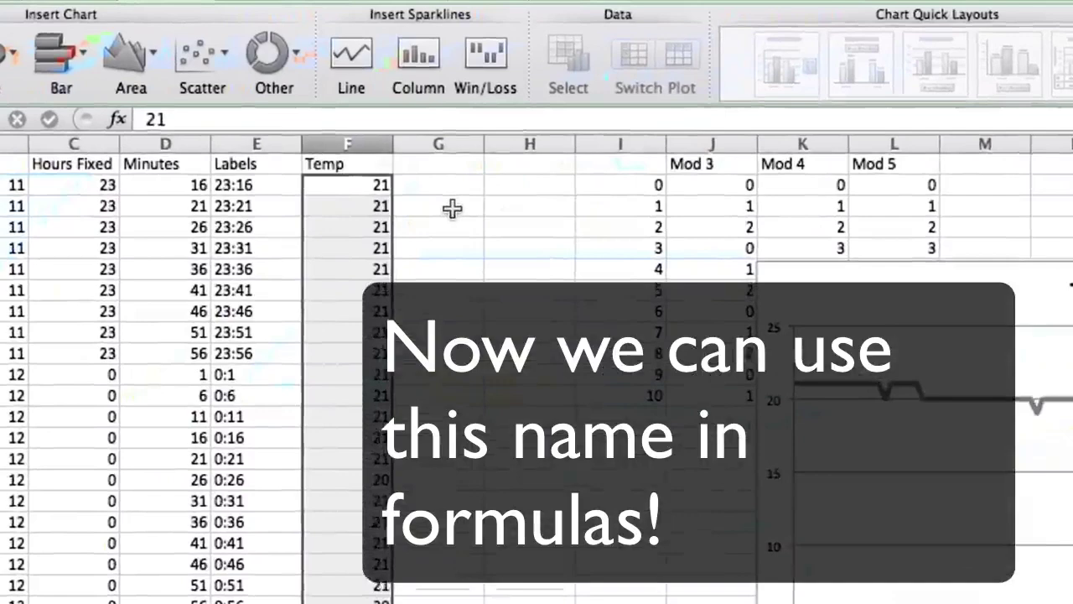
# Step: Enter bold labels Max, Min and Average in column G beside the data
pyautogui.click(429, 202)
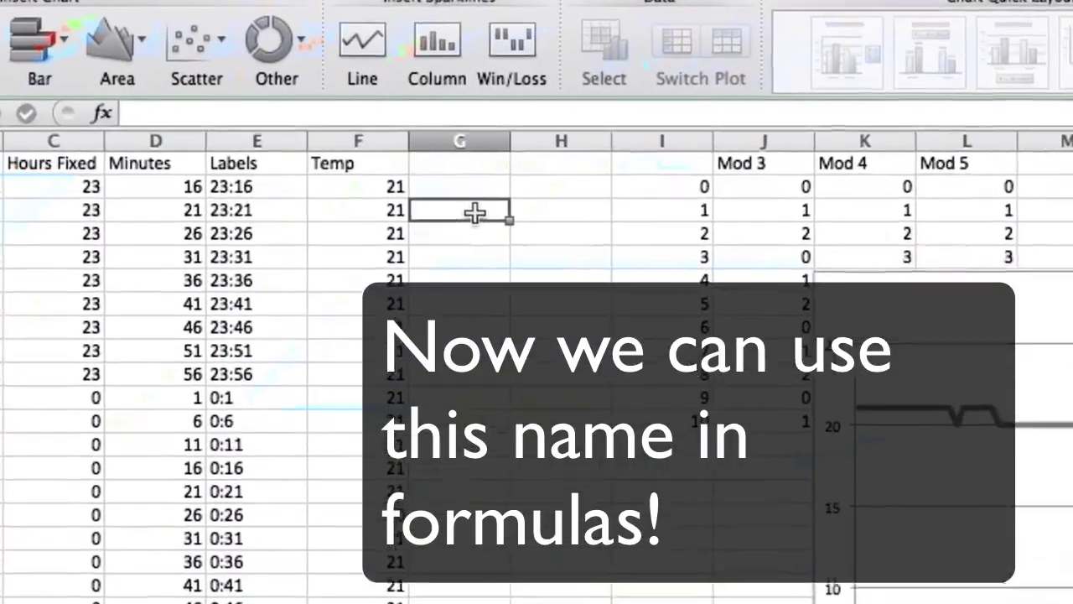
pyautogui.write('Max')
pyautogui.press('Return')
pyautogui.write('Min')
pyautogui.press('Return')
pyautogui.write('Ave')
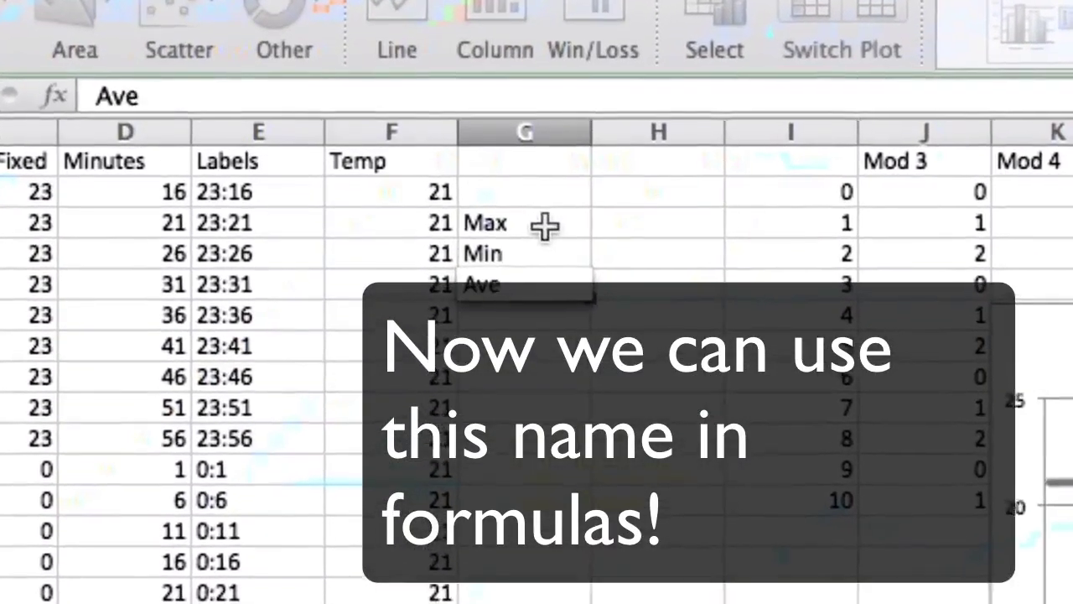
pyautogui.write('rage')
pyautogui.press('Return')
pyautogui.click(546, 223)
pyautogui.hotkey('shift', 'Down')
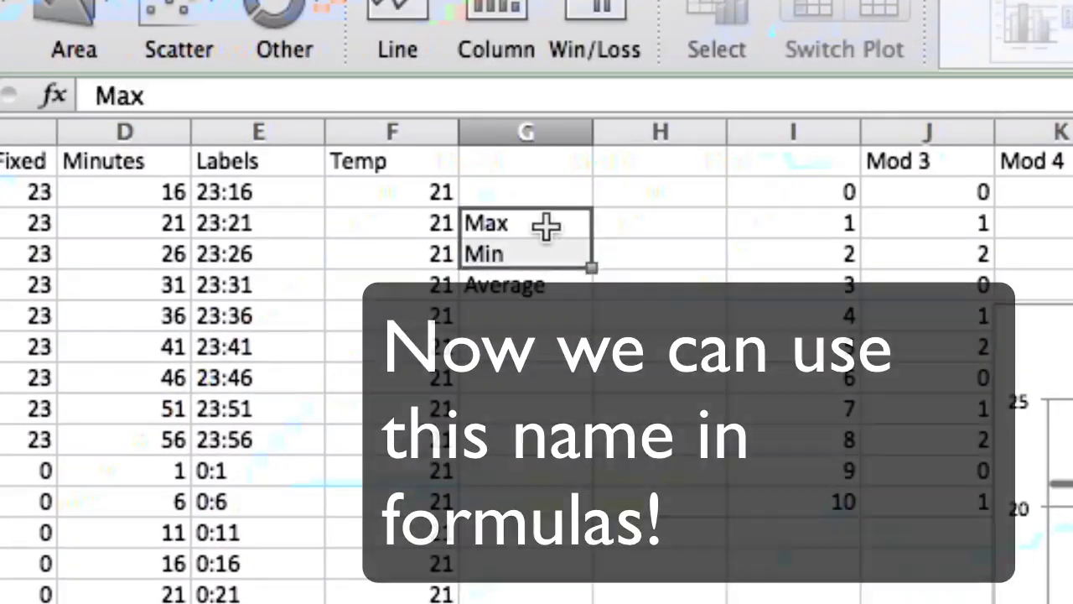
pyautogui.hotkey('shift', 'Down')
# Step: Enter =max(temperature) and =min(temperature) beside Max and Min, giving 21 and 17
pyautogui.press('Up')
pyautogui.press('Down')
pyautogui.press('Right')
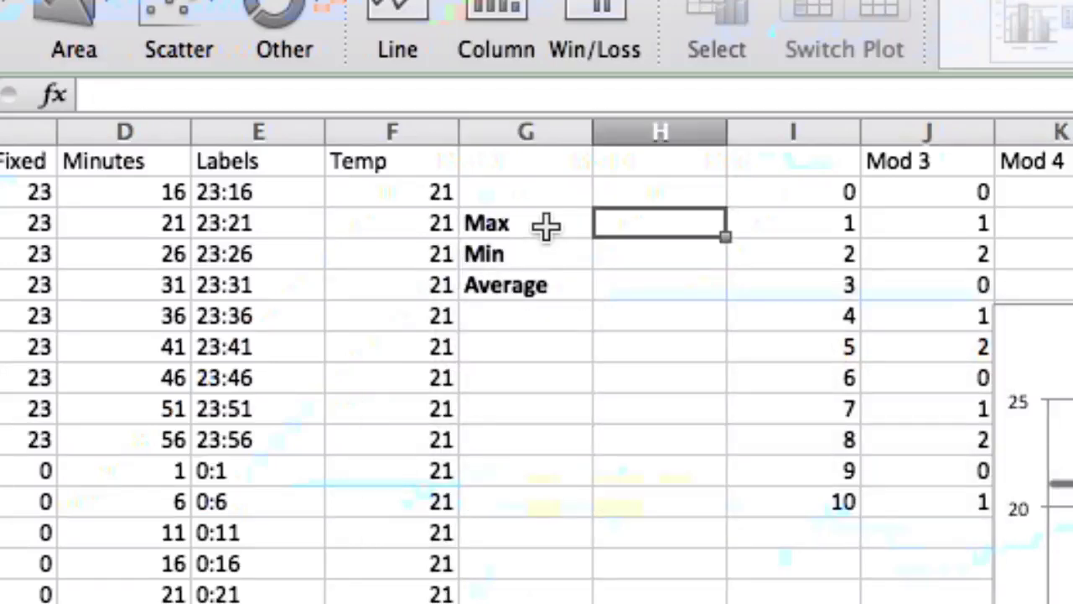
pyautogui.write('=max(temper')
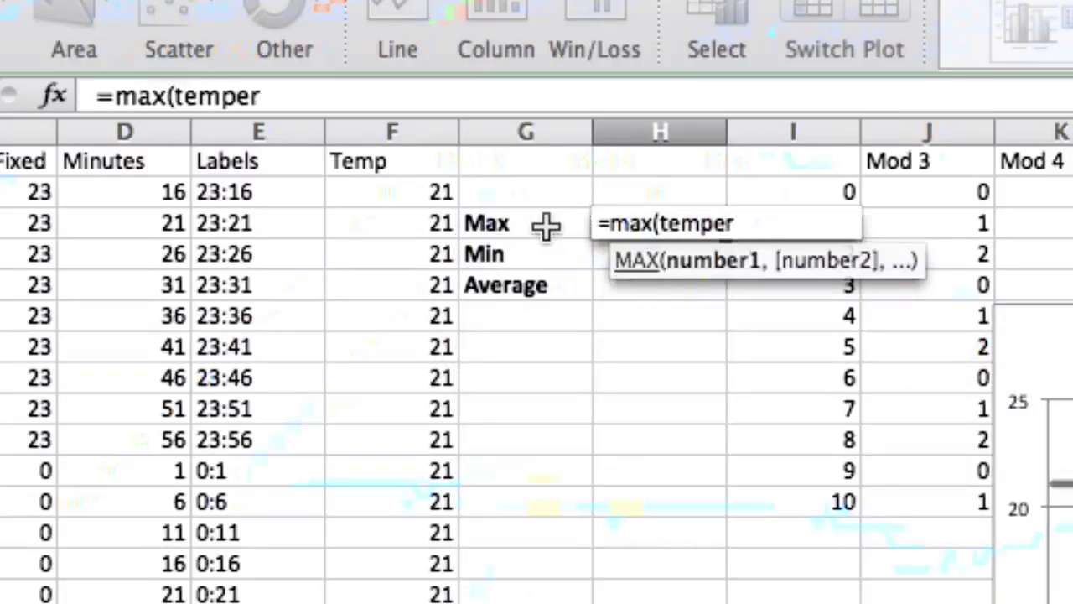
pyautogui.write('ature)')
pyautogui.press('Return')
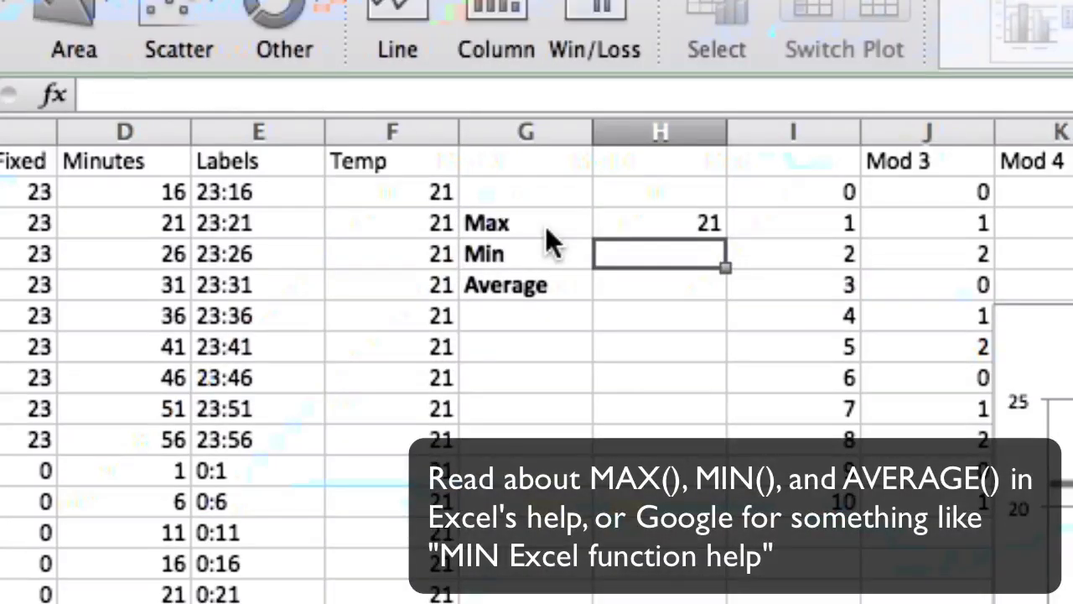
pyautogui.write('=min(')
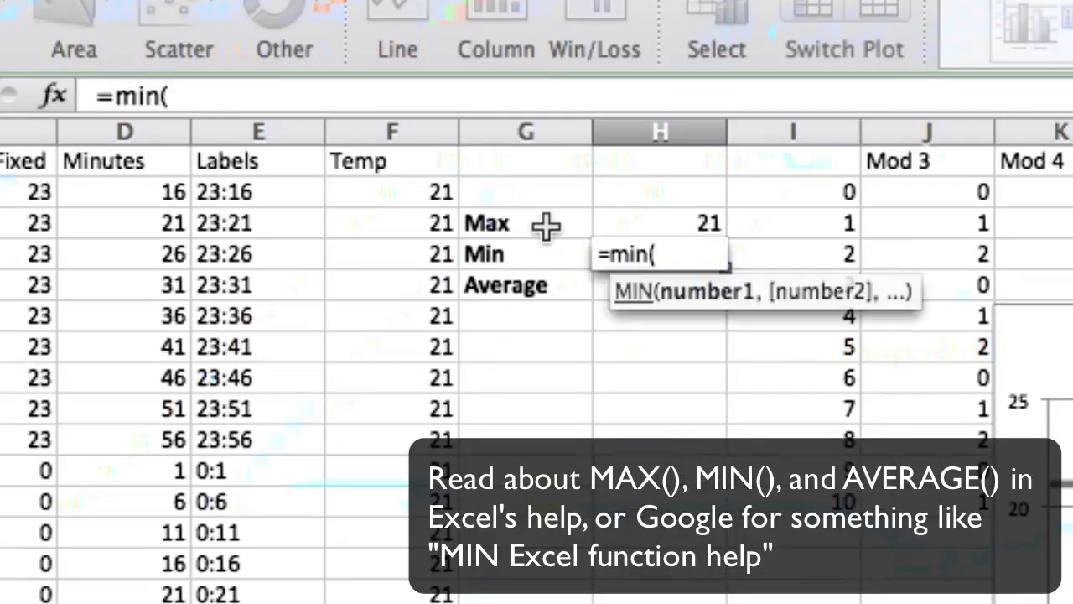
pyautogui.write('temperaut')
pyautogui.press('BackSpace')
pyautogui.press('BackSpace')
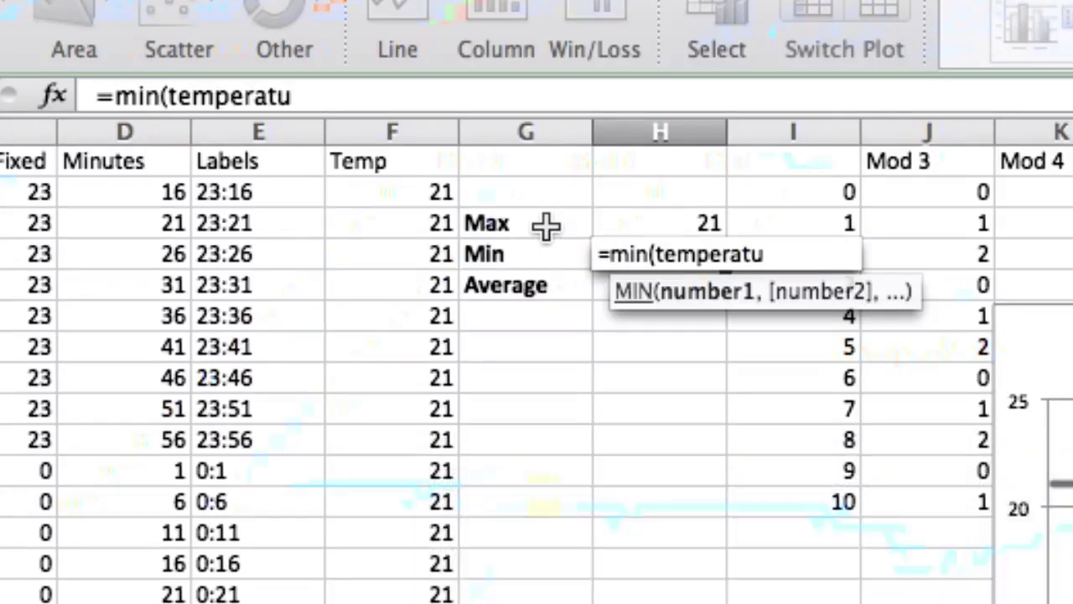
pyautogui.write('re)')
pyautogui.press('Return')
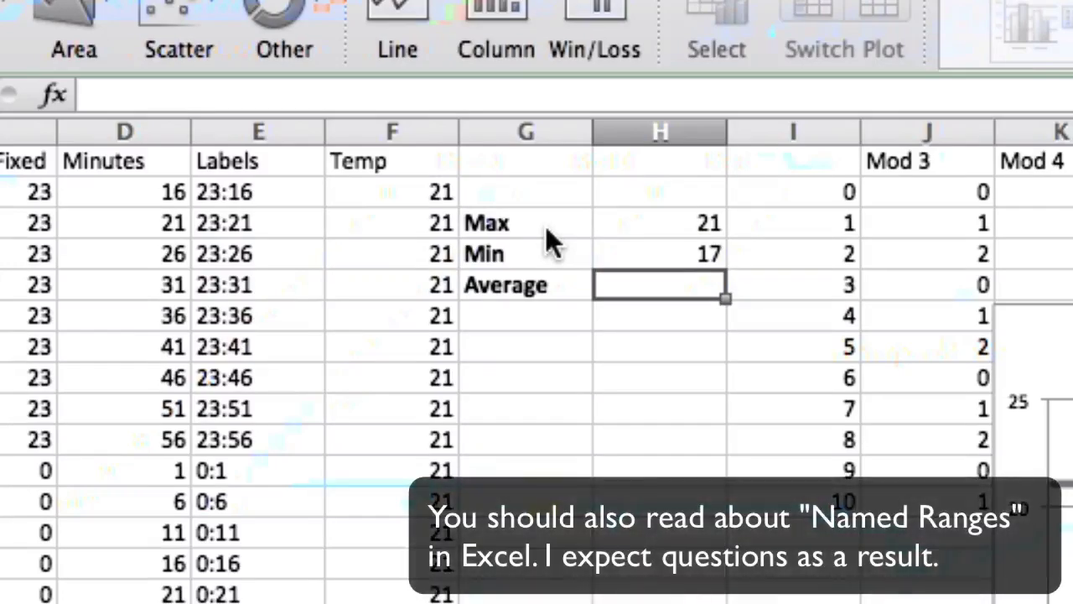
# Step: Enter the average formula on Temperature beside Average, giving 19.6333333
pyautogui.write('=min')
pyautogui.press('BackSpace')
pyautogui.press('BackSpace')
pyautogui.press('BackSpace')
pyautogui.write('av')
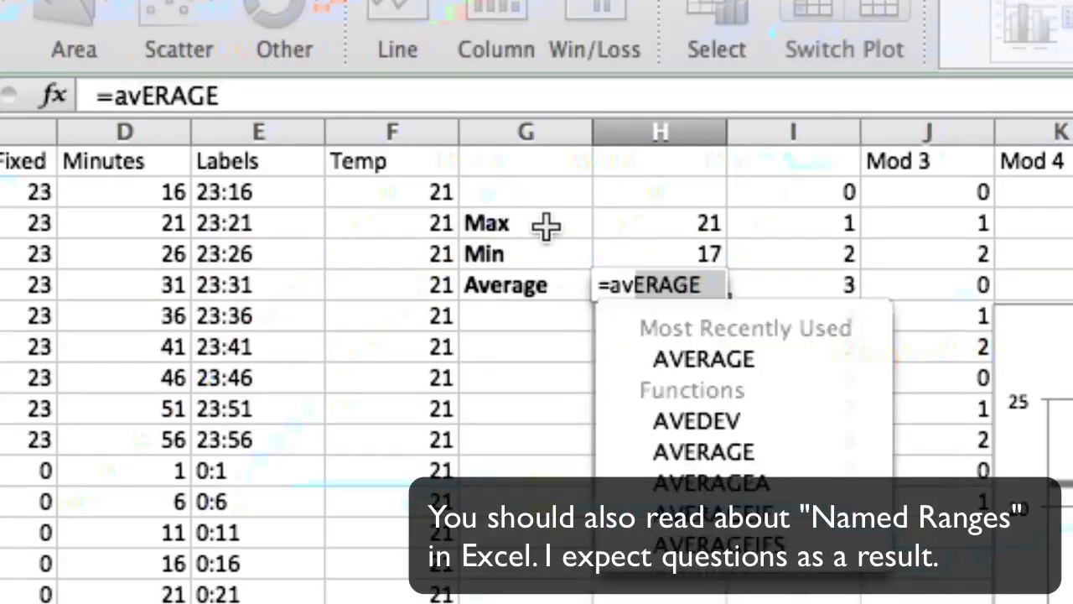
pyautogui.press('BackSpace')
pyautogui.write('er')
pyautogui.write('age(')
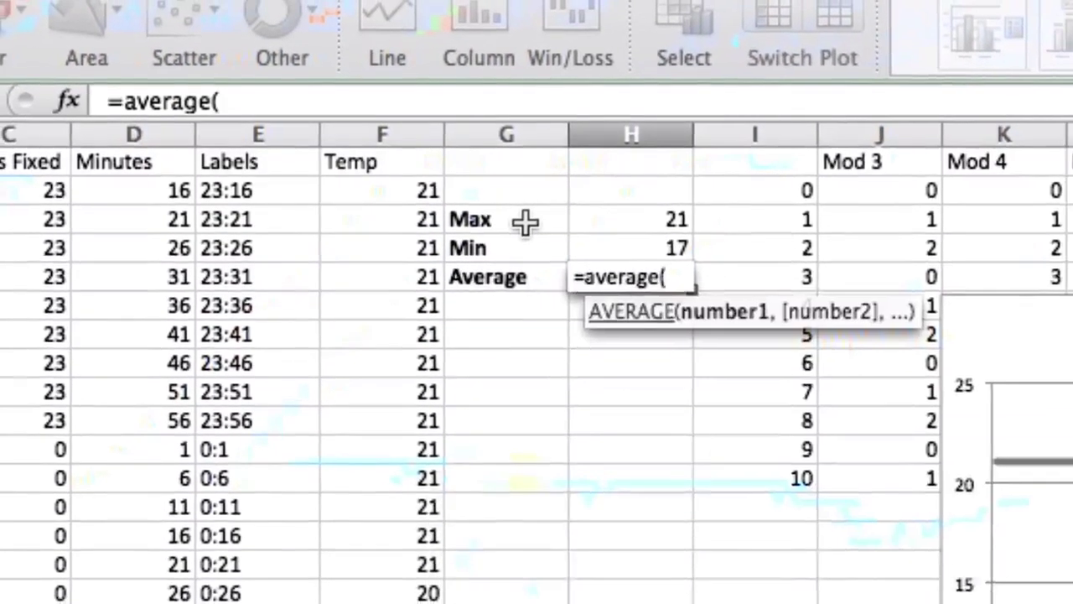
pyautogui.write('tempaerture)')
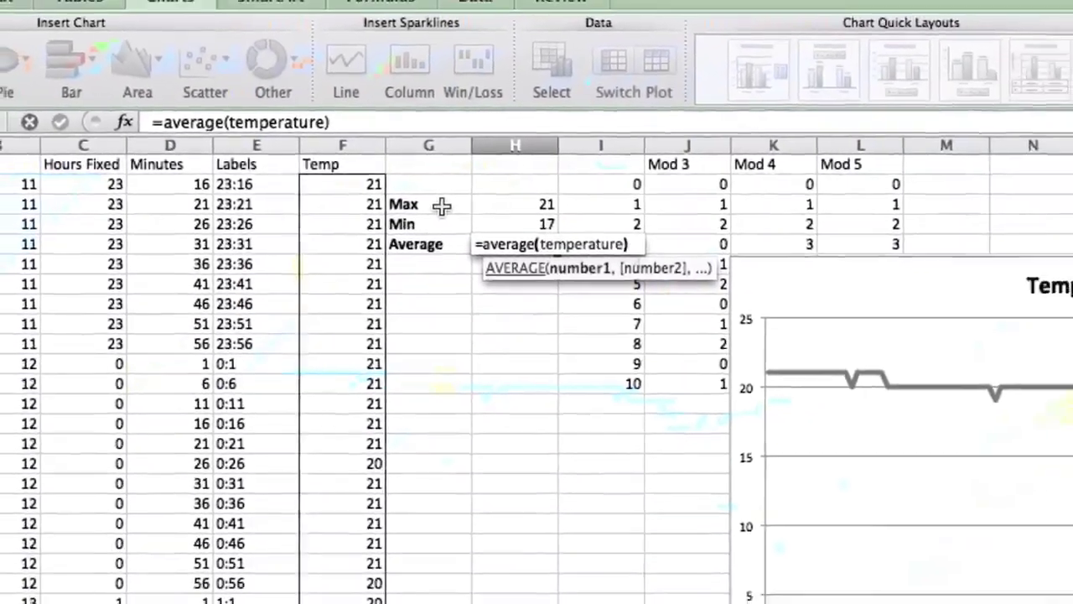
pyautogui.press('Return')
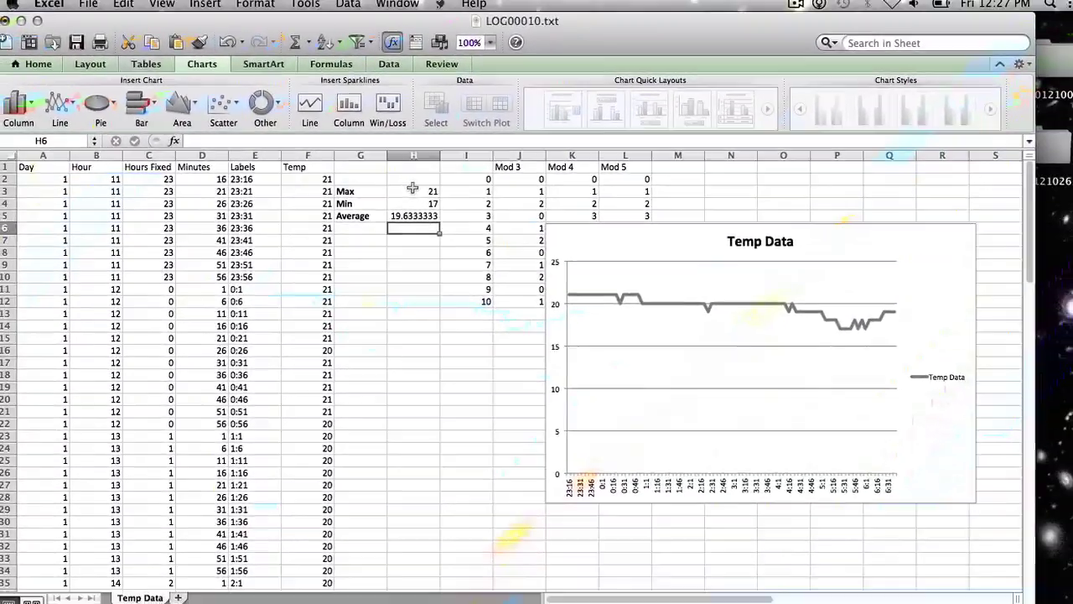
pyautogui.click(462, 197)
# Step: Format H3:H5 as Number with 1 decimal place, showing 21.0, 17.0 and 19.6
pyautogui.moveTo(408, 191); pyautogui.dragTo(407, 213)
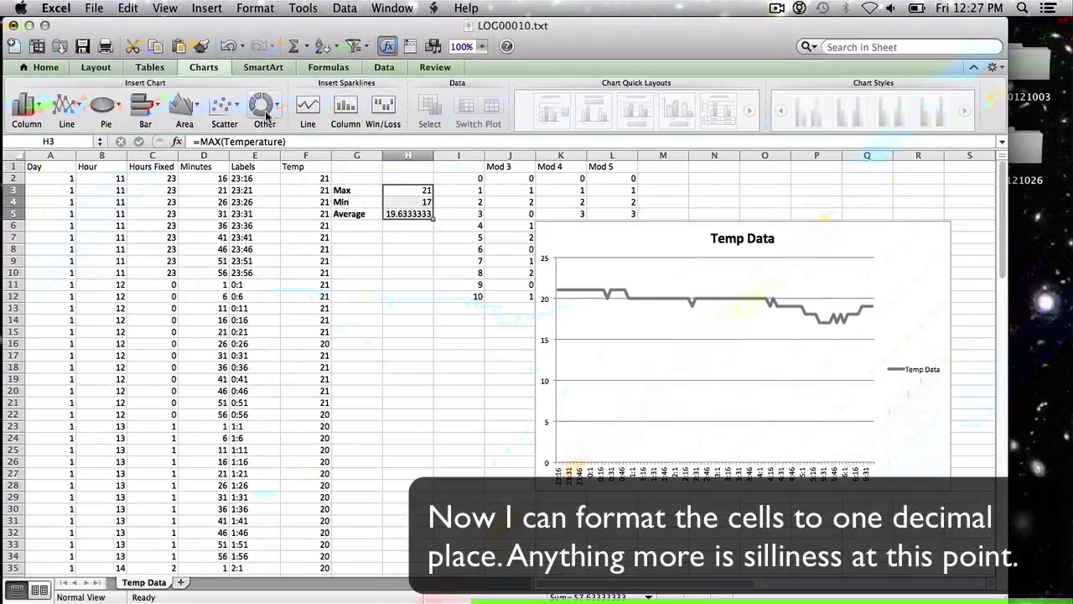
pyautogui.click(251, 7)
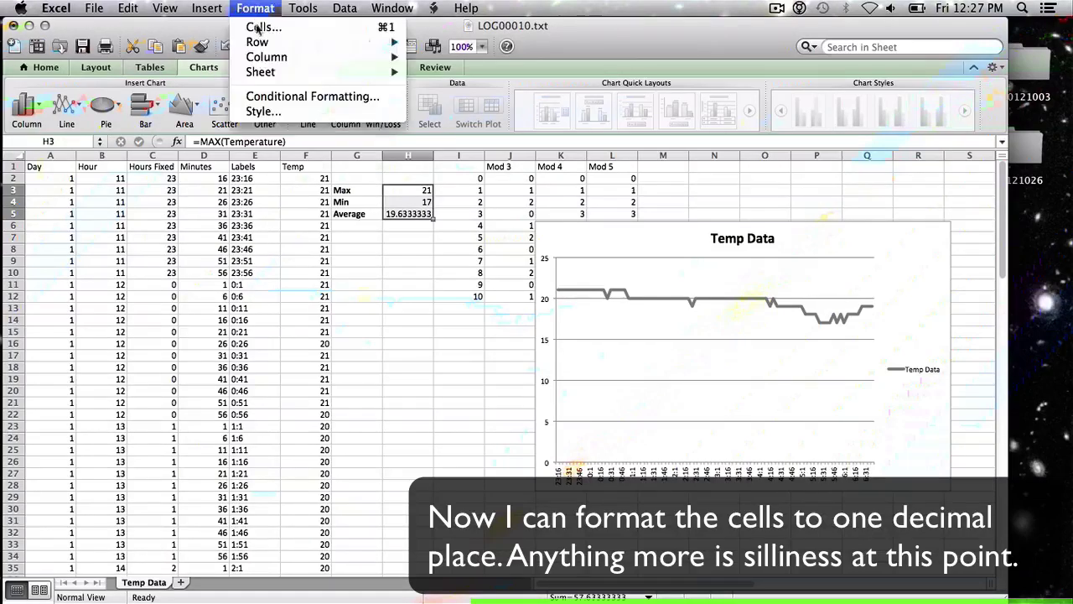
pyautogui.click(258, 28)
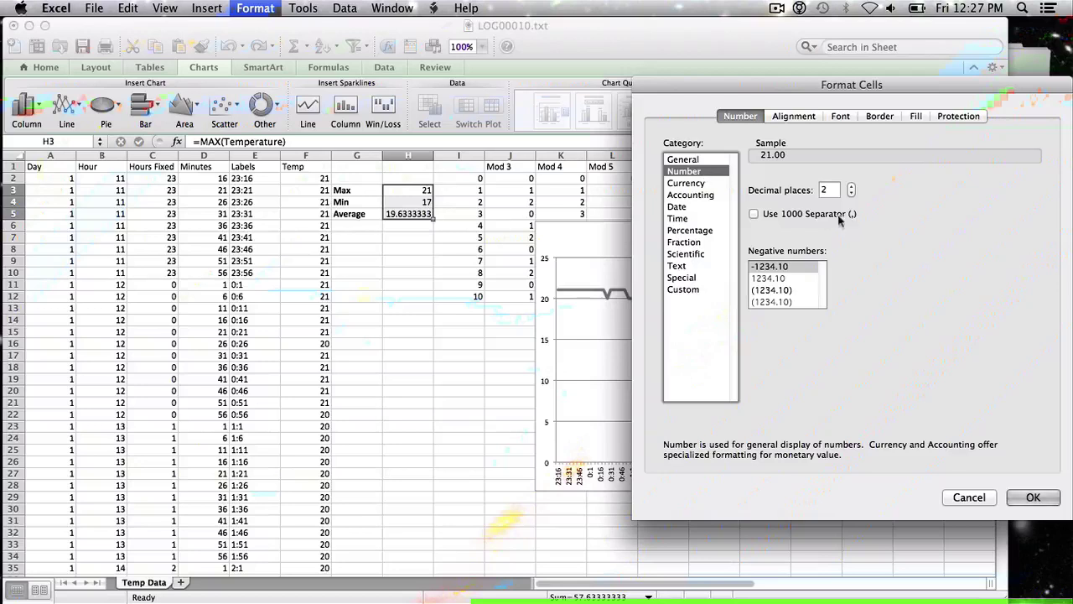
pyautogui.click(851, 192)
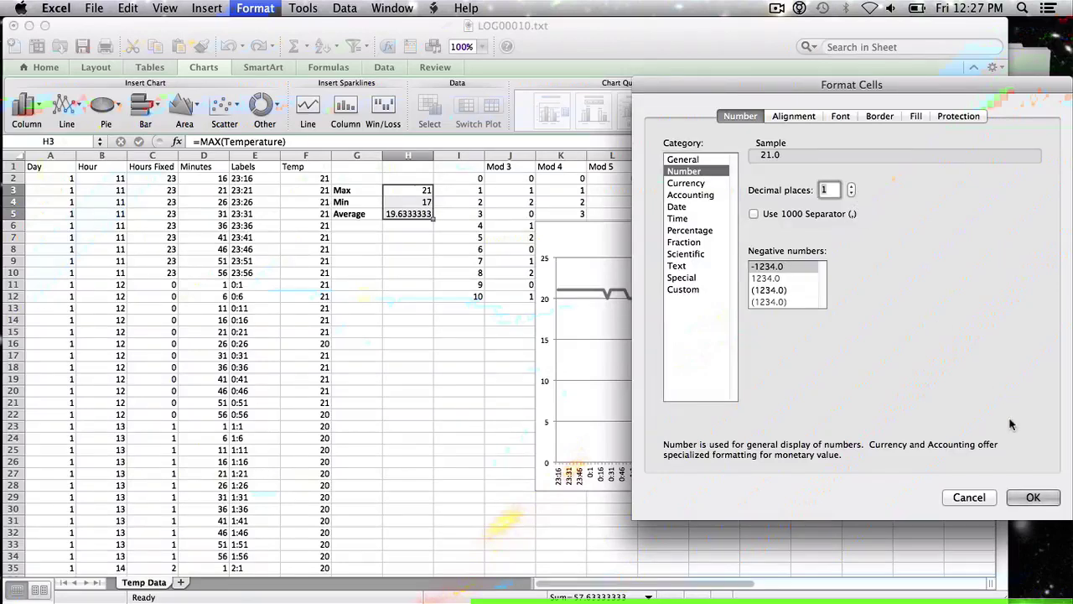
pyautogui.click(1045, 500)
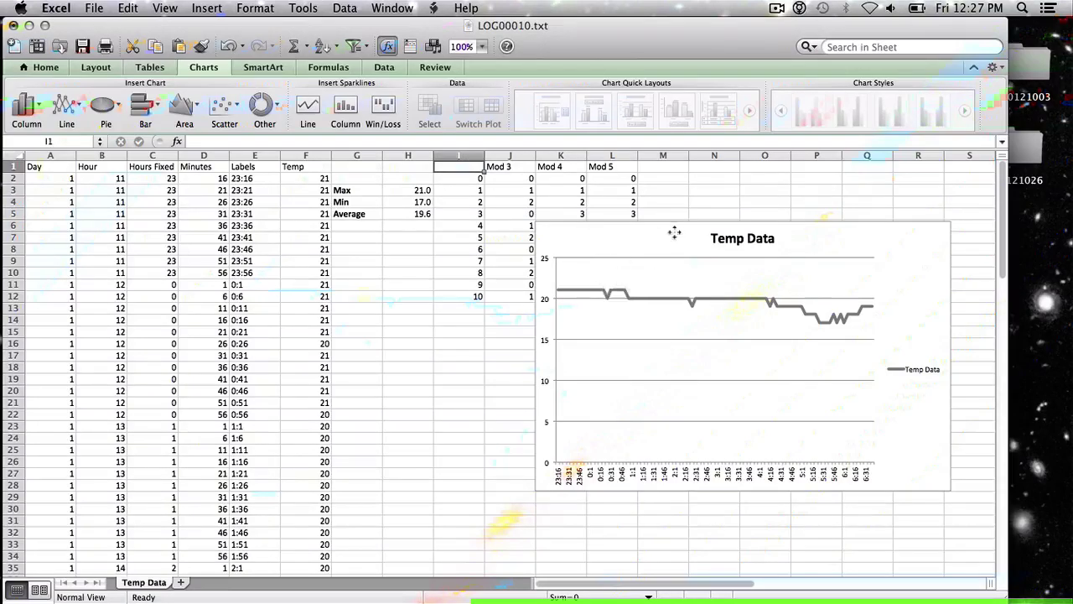
# Step: Clear the Mod demonstration range I1:L12 and move the Temp Data chart into that space
pyautogui.moveTo(677, 231)
pyautogui.mouseDown()
pyautogui.moveTo(318, 225)
pyautogui.moveTo(172, 262)
pyautogui.mouseUp()
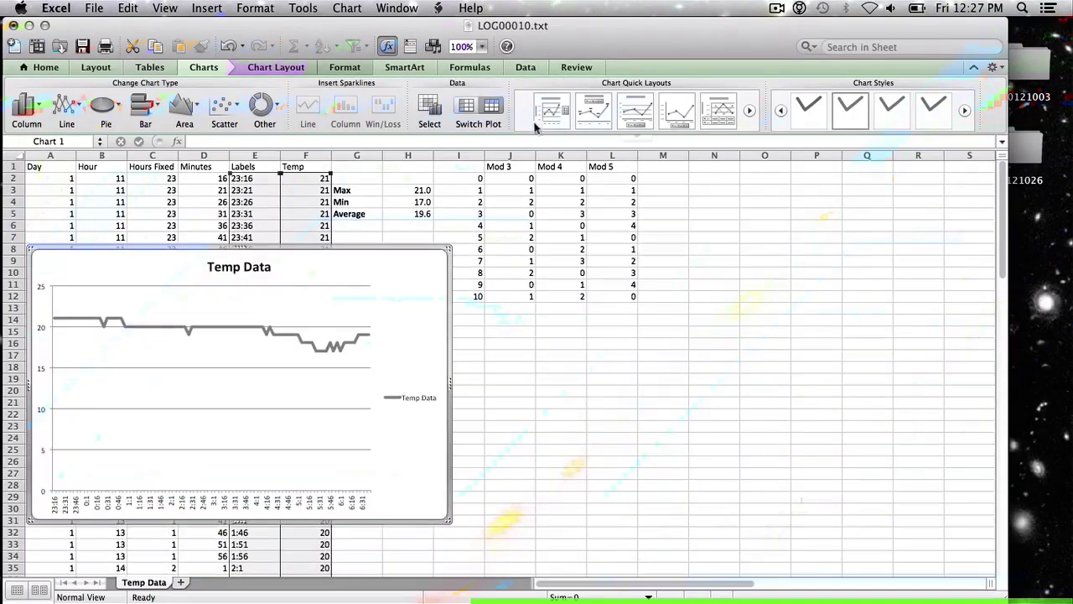
pyautogui.moveTo(468, 170); pyautogui.dragTo(617, 299)
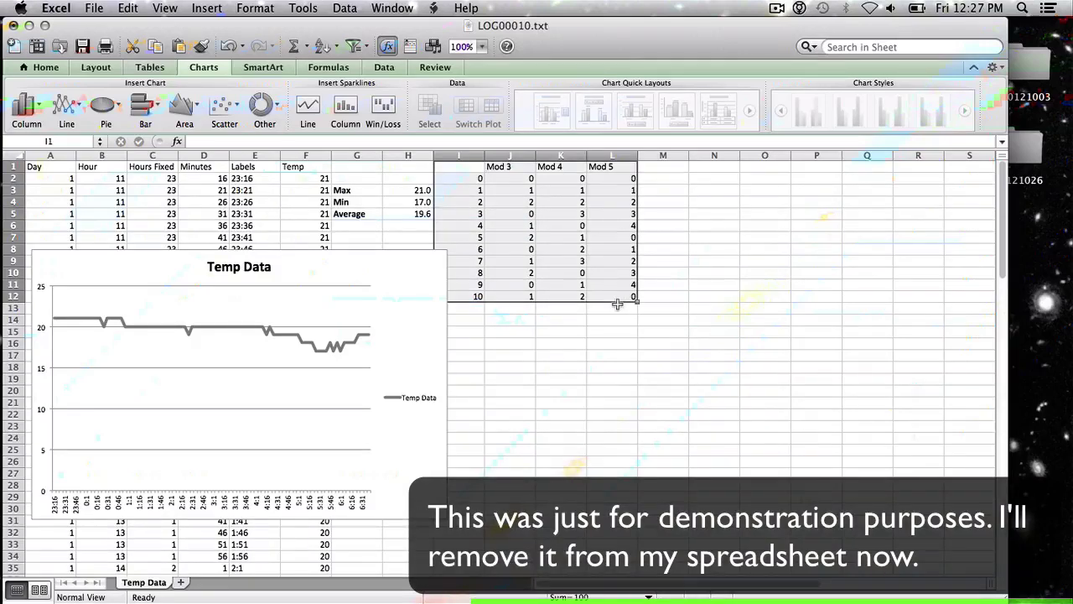
pyautogui.rightClick(549, 237)
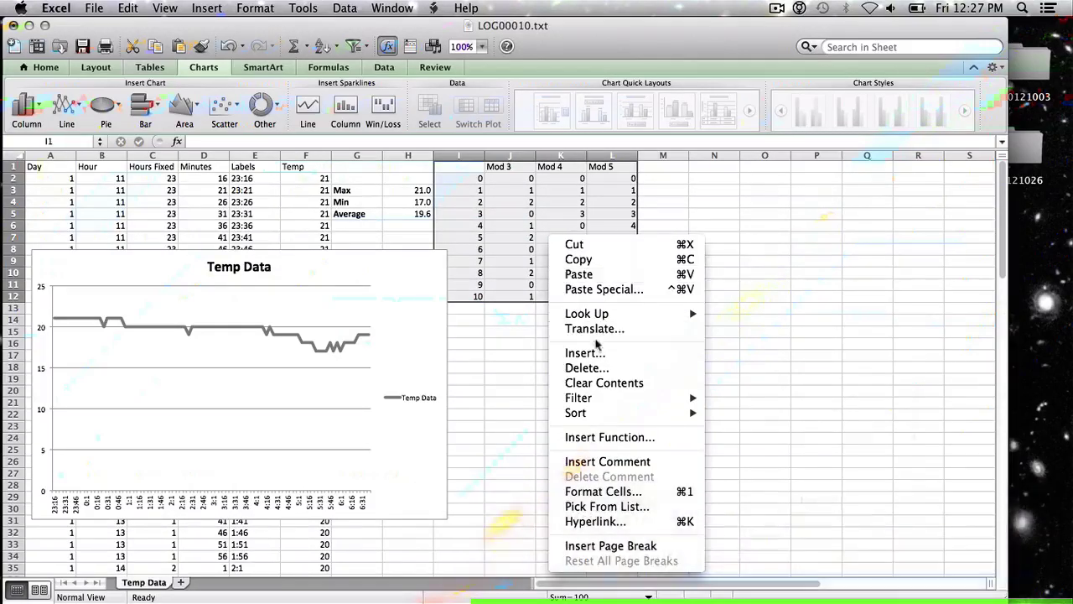
pyautogui.click(619, 383)
pyautogui.moveTo(293, 271); pyautogui.dragTo(673, 256)
pyautogui.click(559, 187)
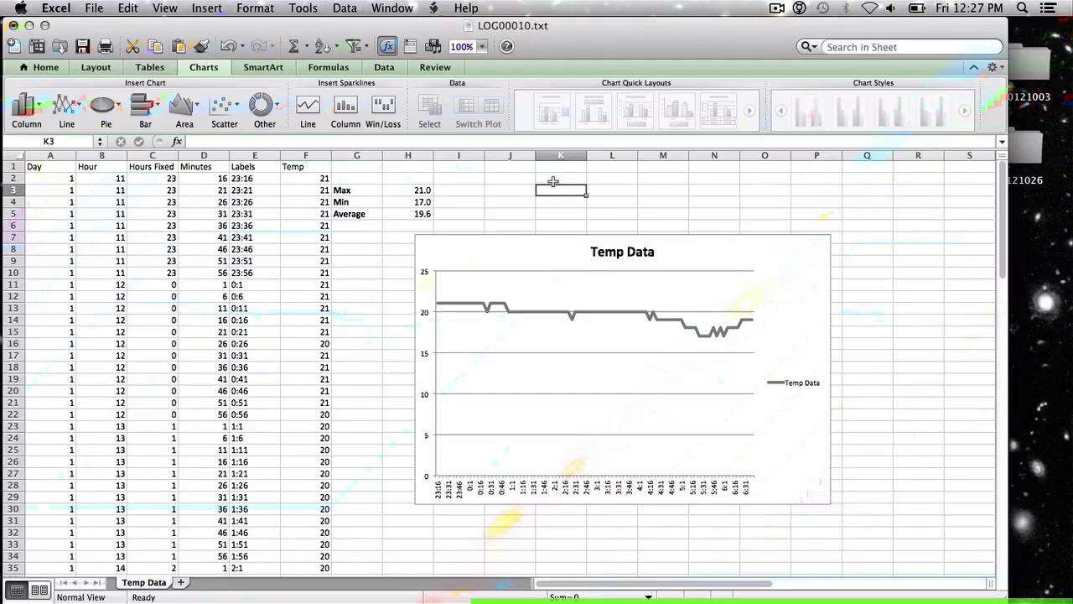
# Step: Save to the Desktop as username-prefixed temperature-data in Excel Workbook (.xlsx) format
pyautogui.click(92, 8)
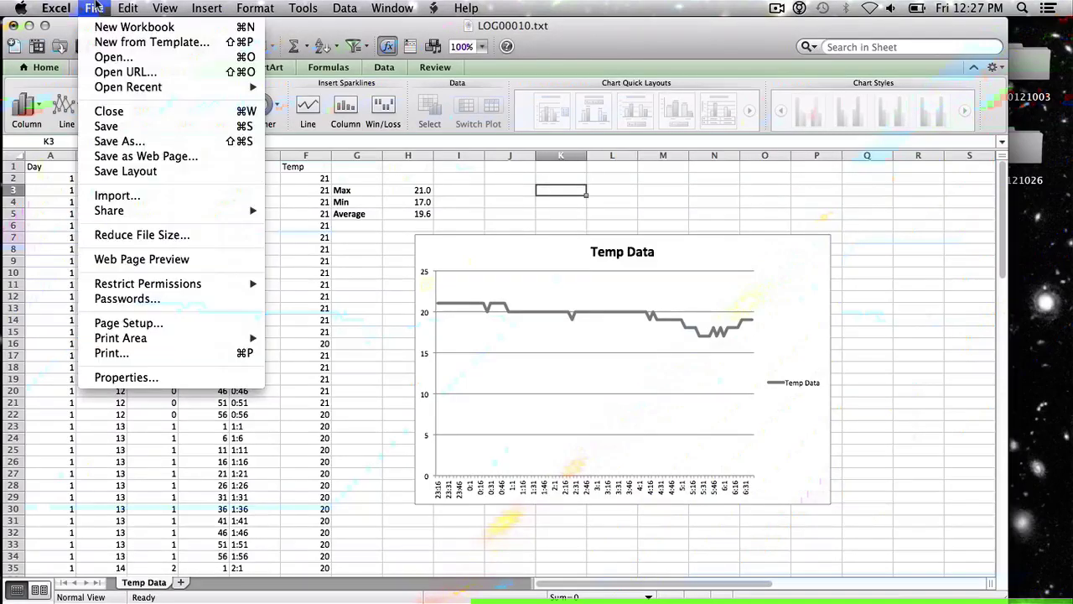
pyautogui.click(122, 141)
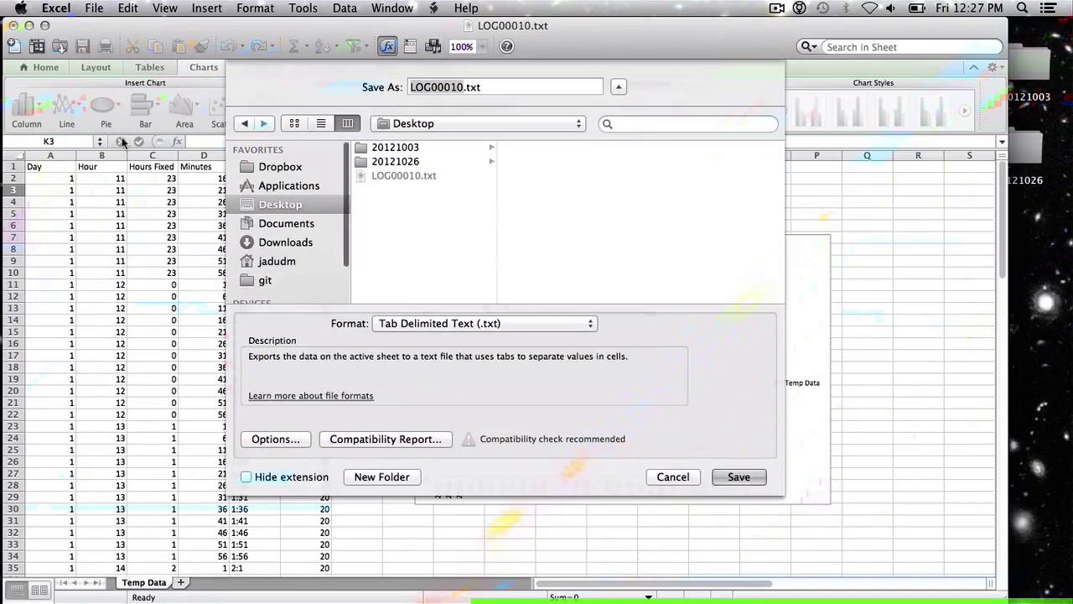
pyautogui.write('temperature-data')
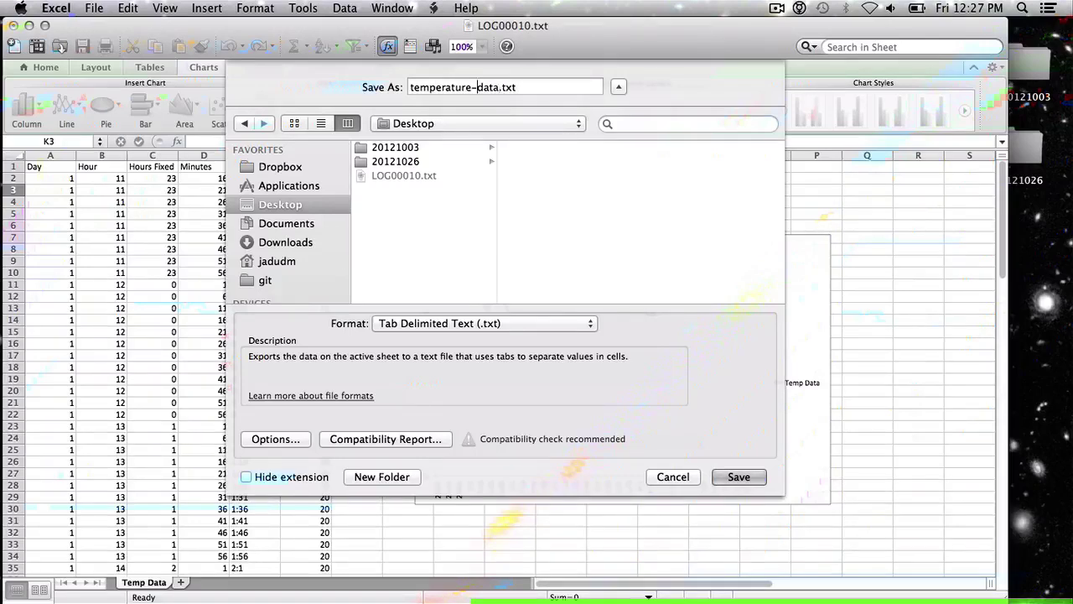
pyautogui.click(410, 87)
pyautogui.write('jadudm-')
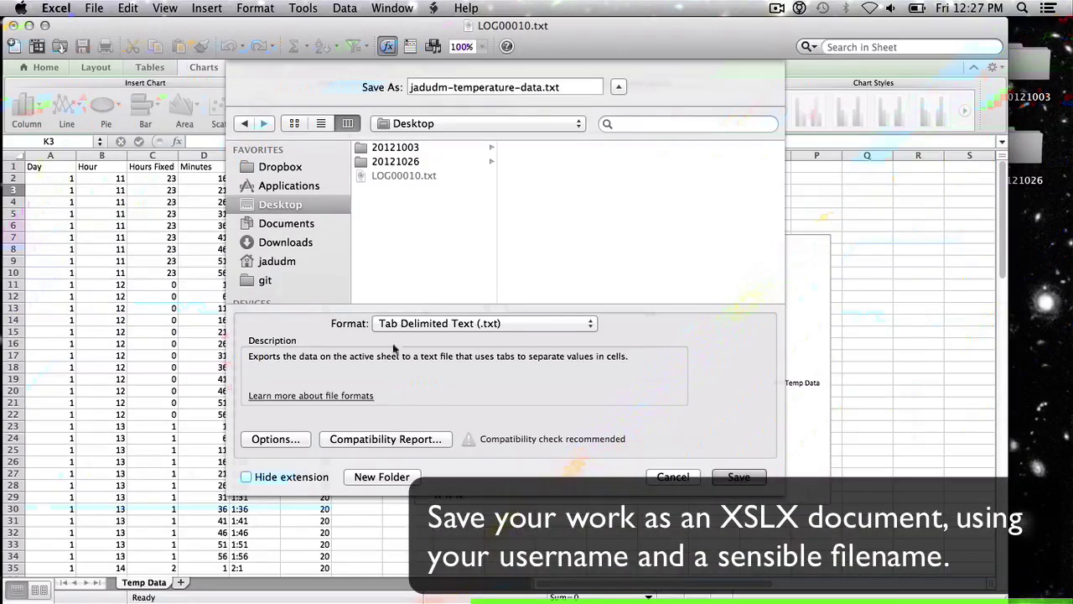
pyautogui.click(460, 326)
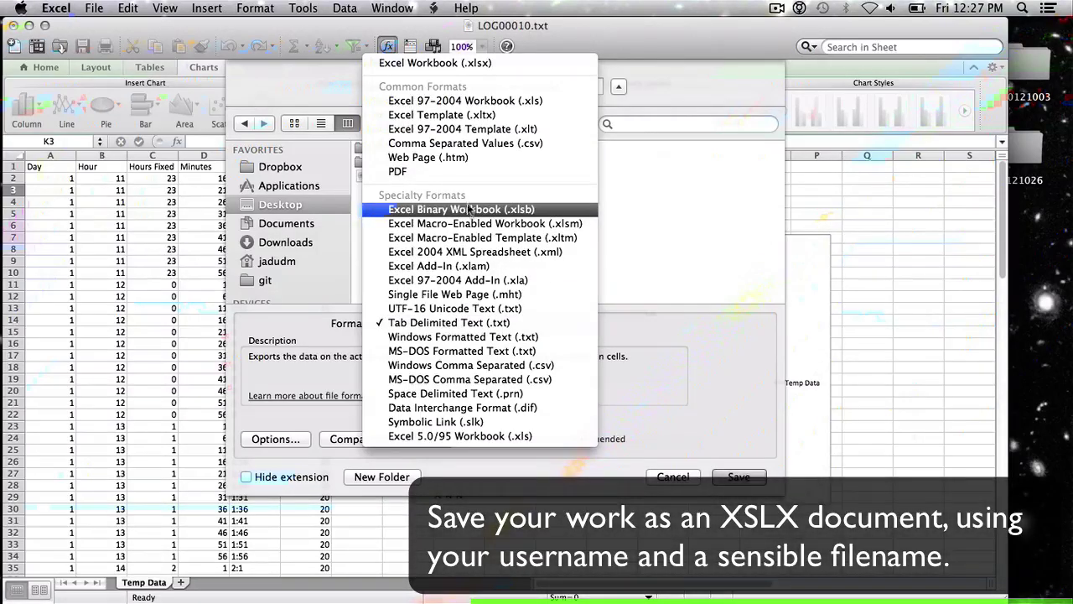
pyautogui.click(480, 64)
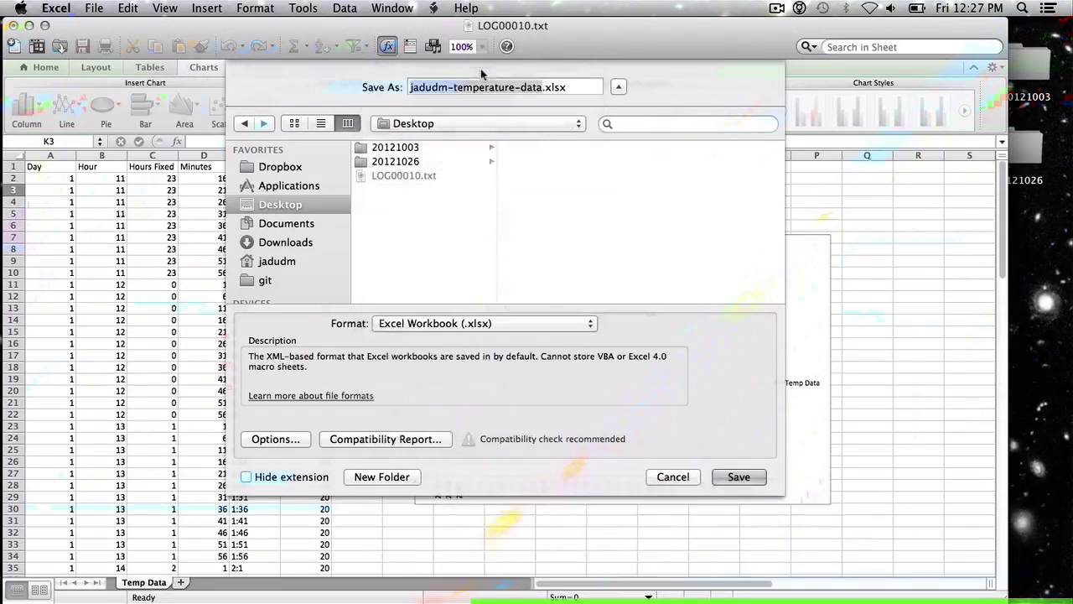
pyautogui.click(739, 476)
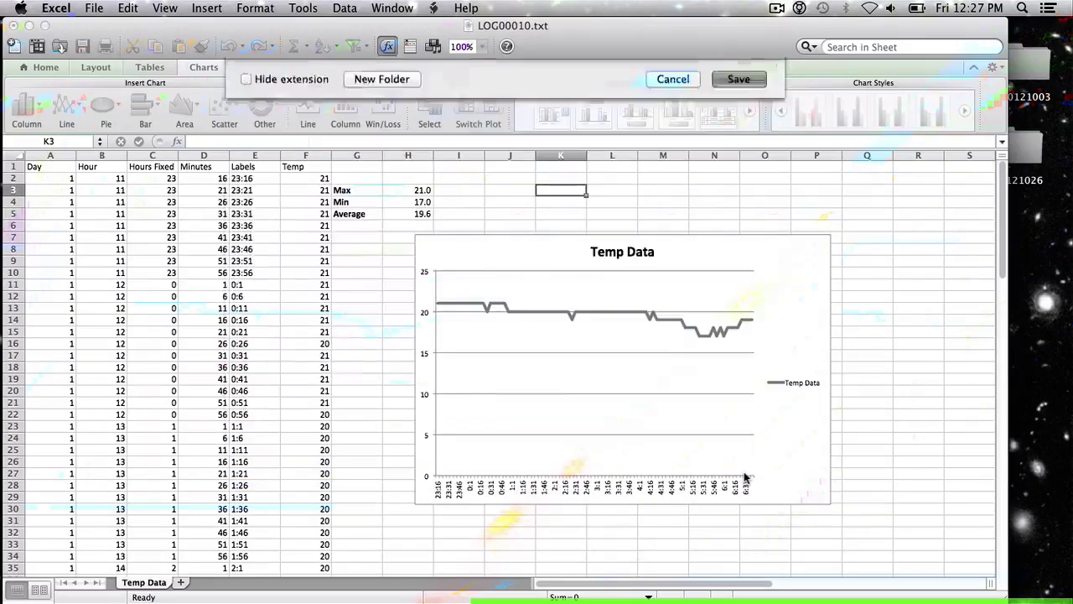